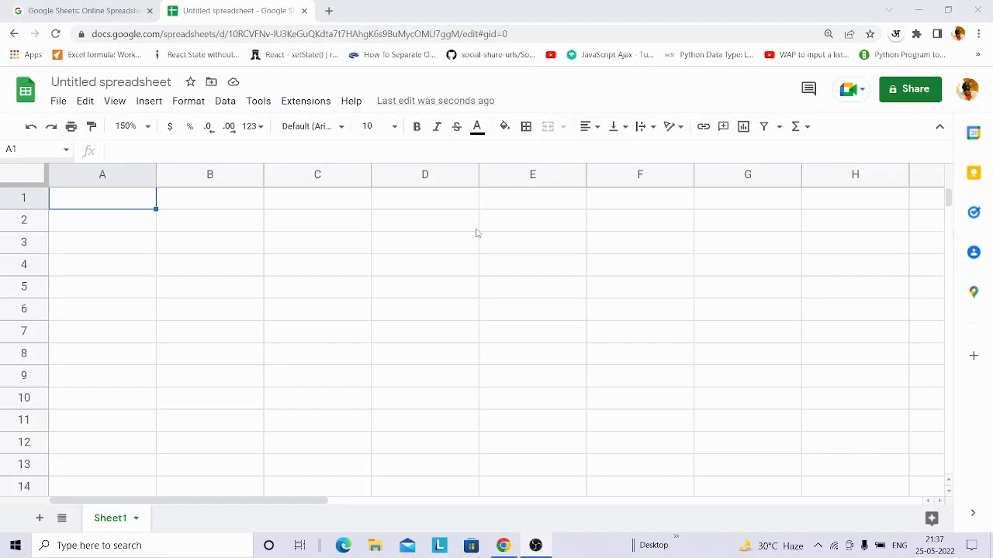
- Enter the column headers Name, Course, Address and Fee in cells A1 to D1
click(129, 200)
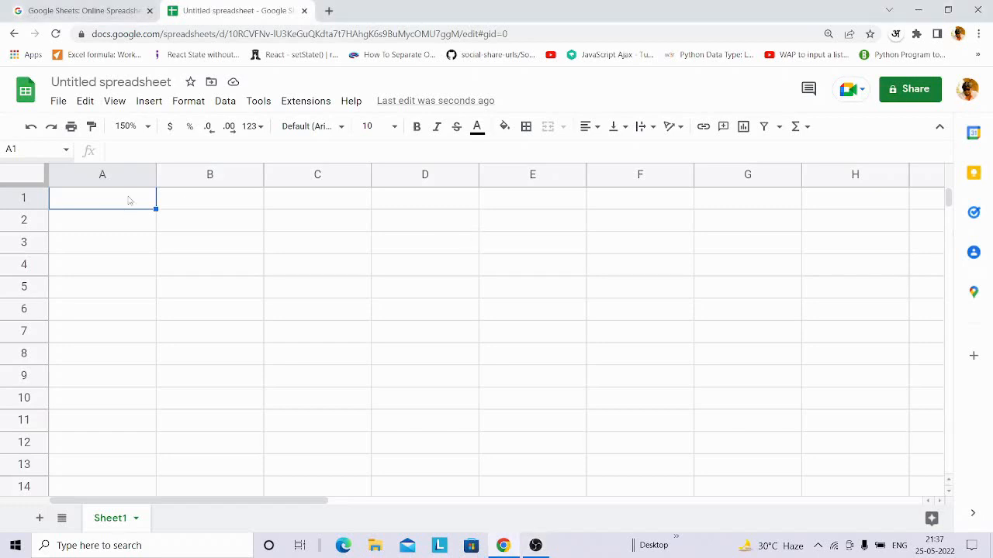
text(Name)
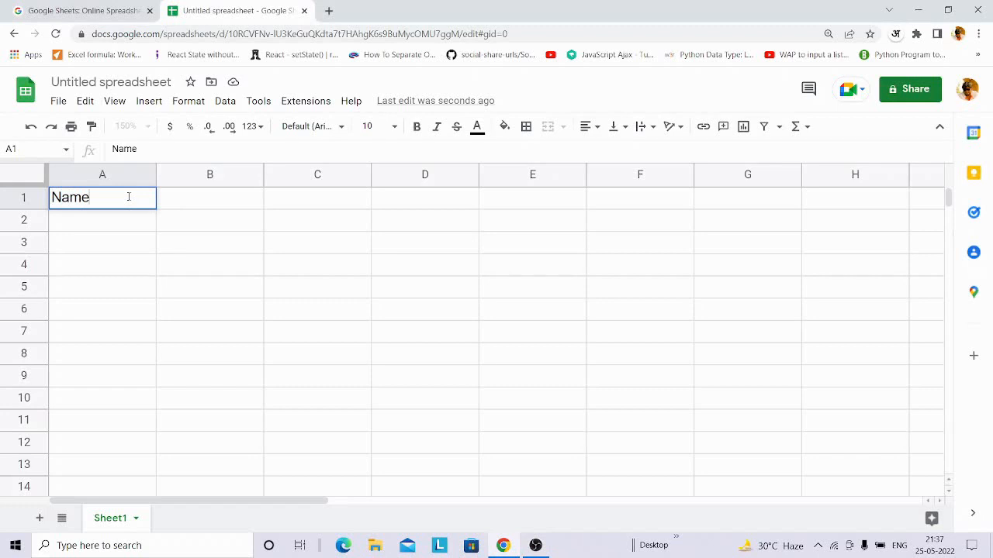
key(Tab)
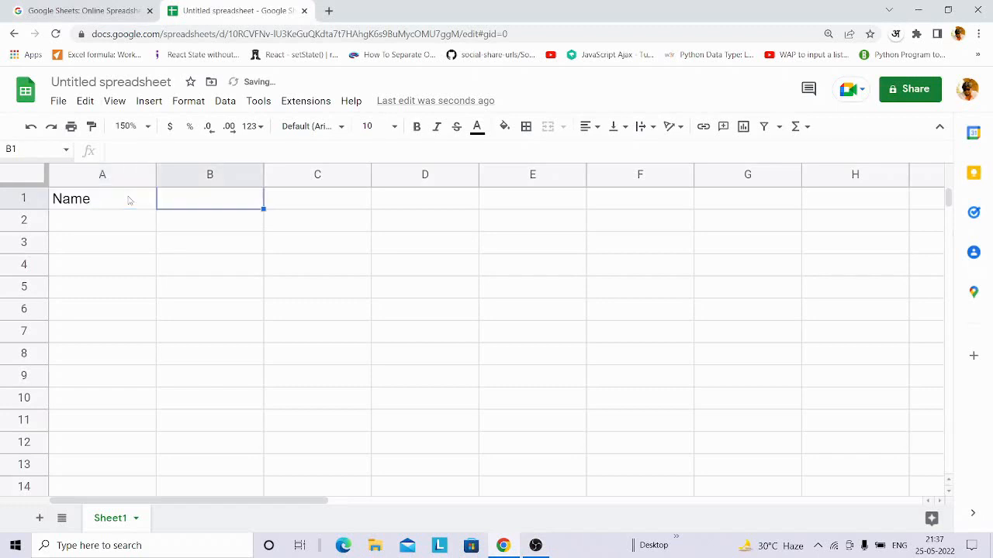
text(Cou)
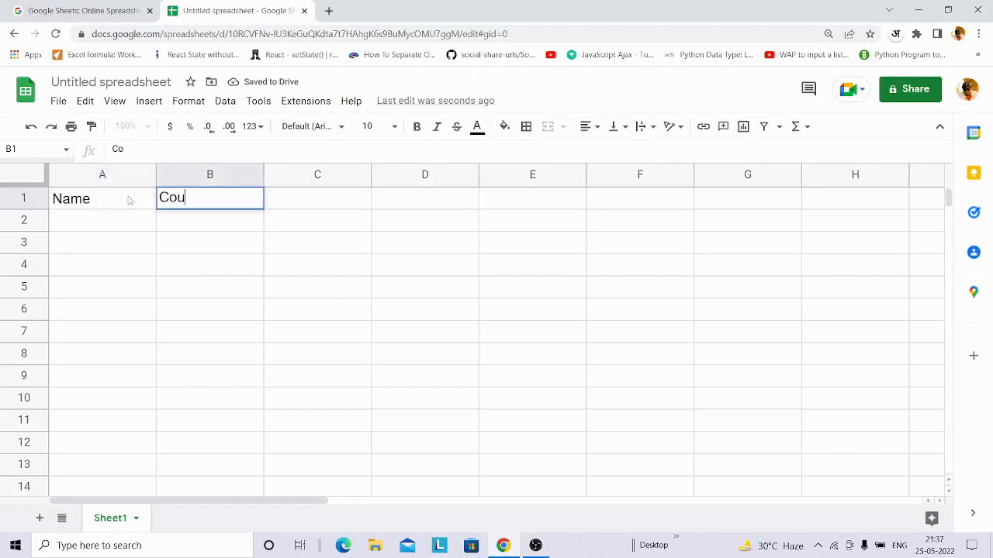
text(rse)
key(Tab)
text(A)
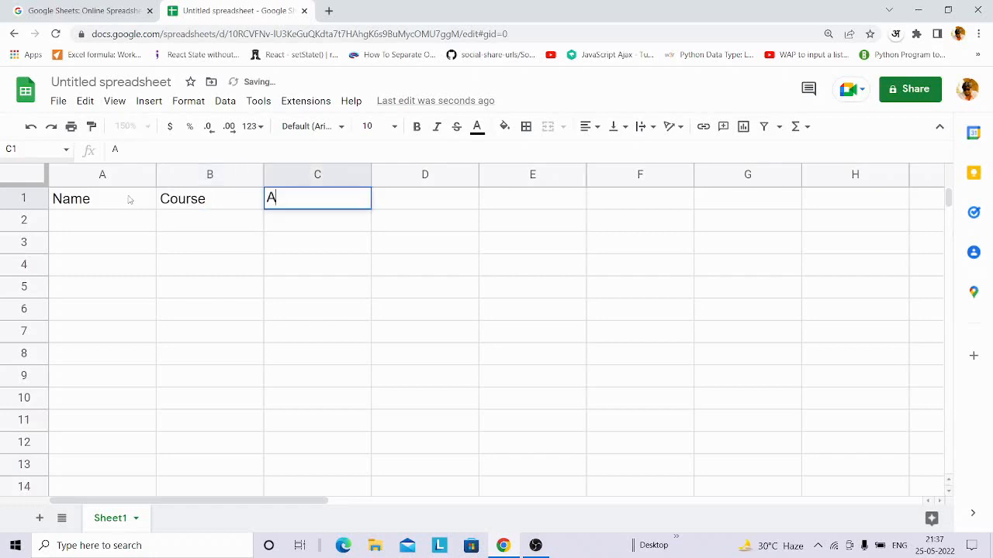
text(ddress)
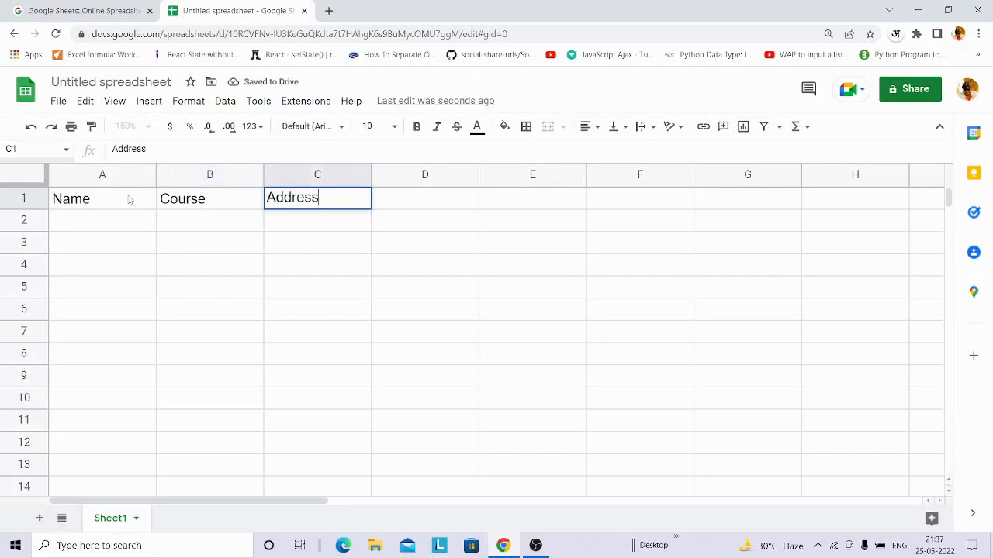
key(Tab)
text(Fee)
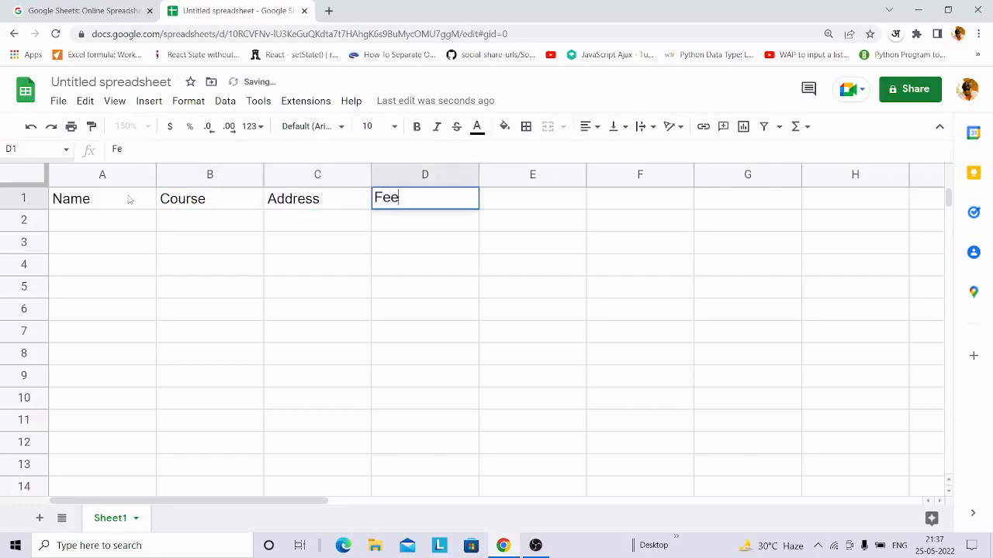
key(Return)
- Fill in the first three students' first names under the Name header, in cells A2 to A4
key(Left)
key(Left)
key(Left)
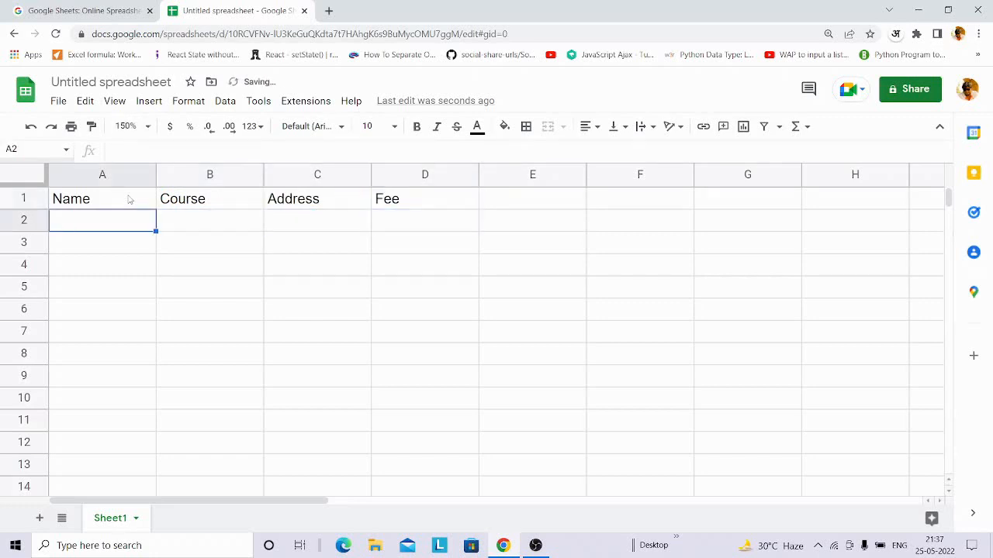
text(Sachin)
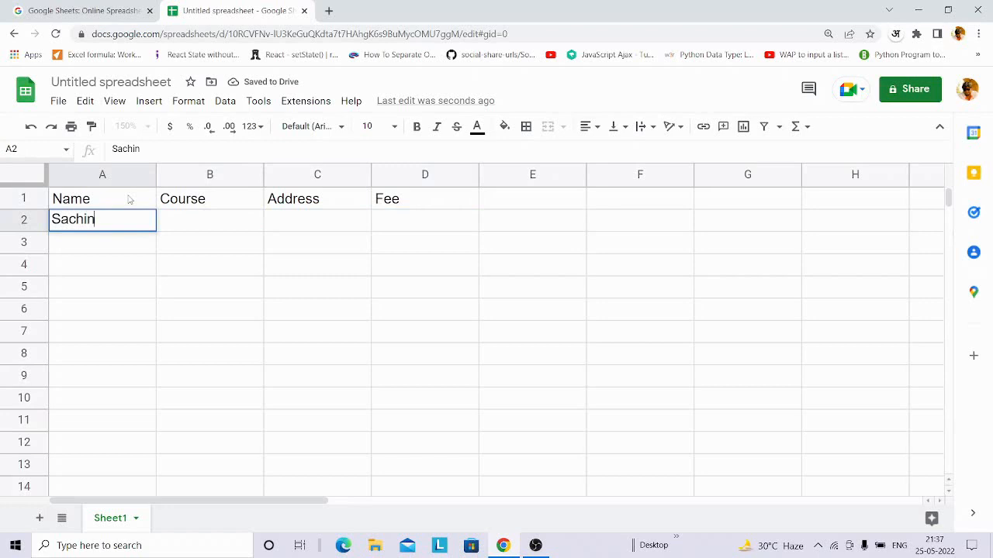
key(Return)
text(Snajy)
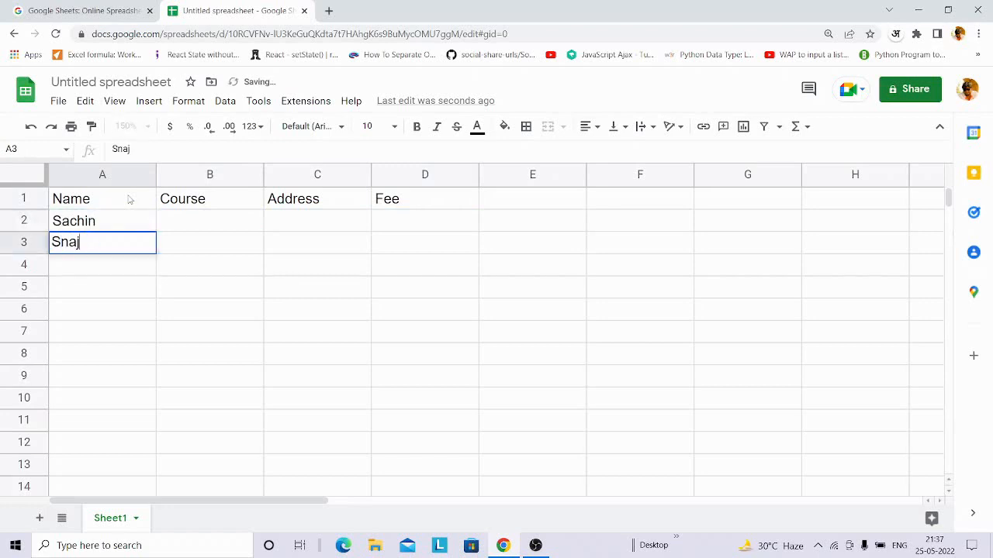
key(BackSpace)
key(BackSpace)
key(BackSpace)
key(BackSpace)
text(anjay)
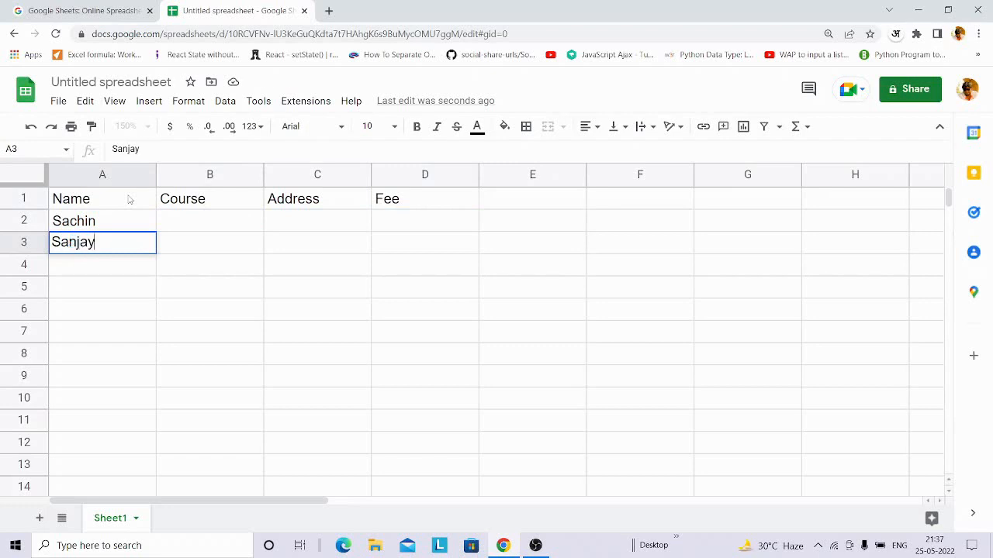
key(Return)
text(Aman)
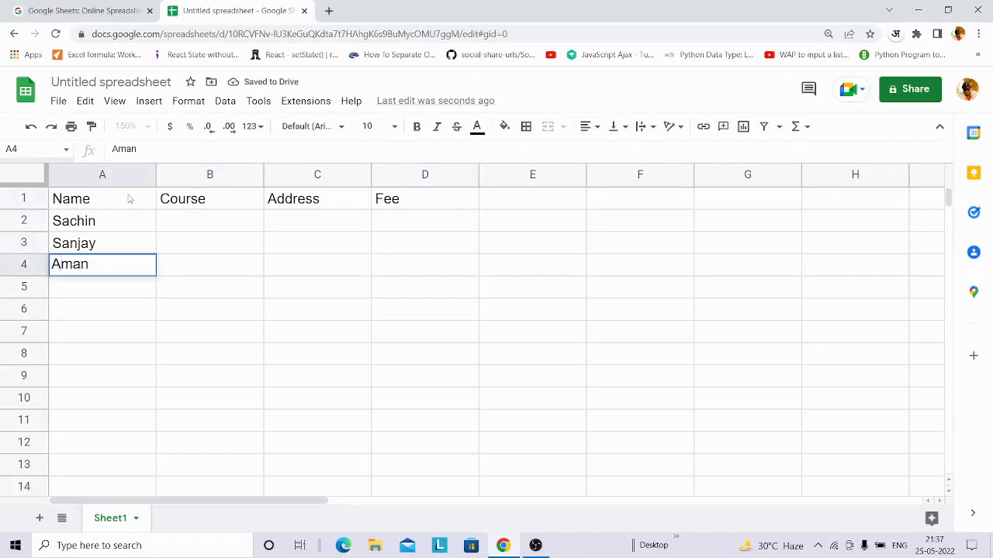
key(Return)
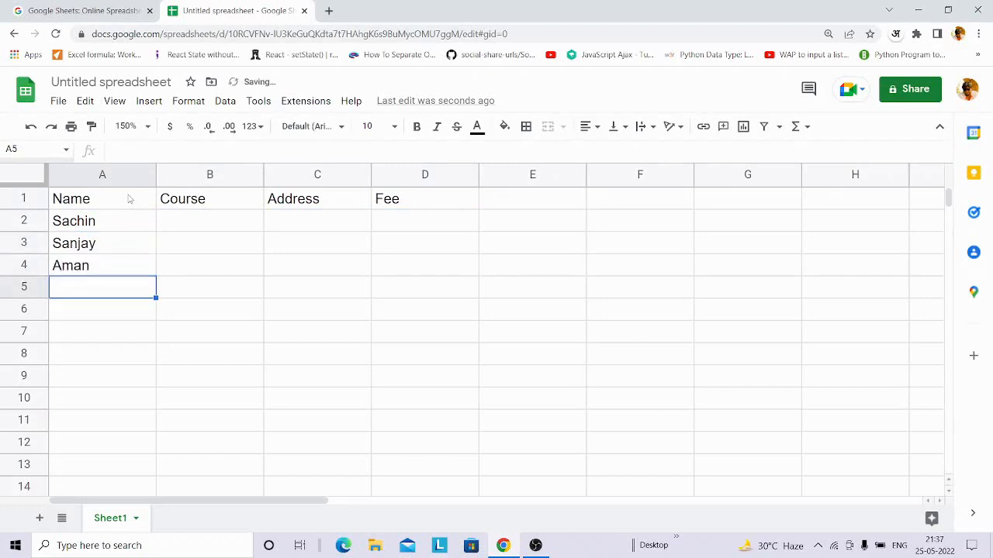
- Add three more students' first names to the Name column, in cells A5 to A7
text(Raman)
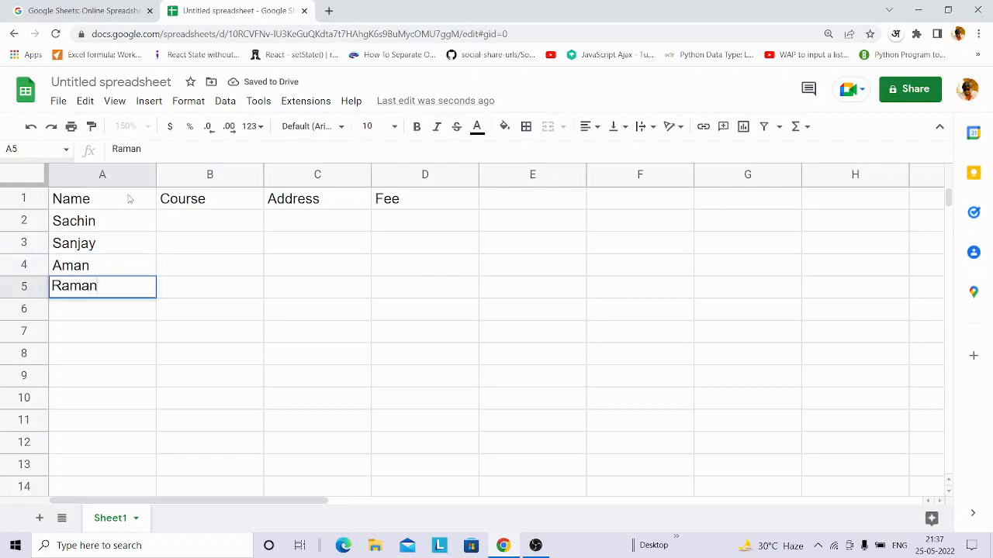
key(Return)
text(S)
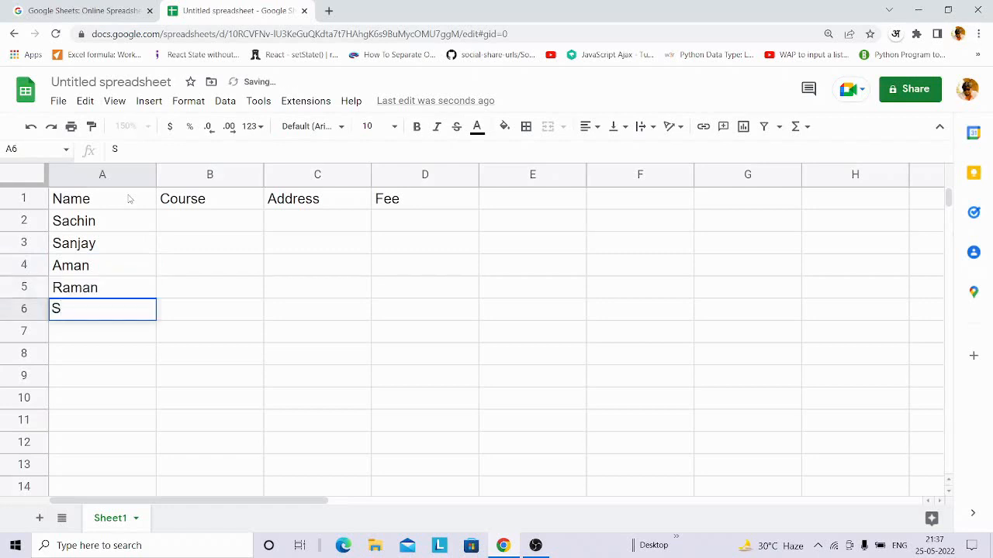
text(ohan)
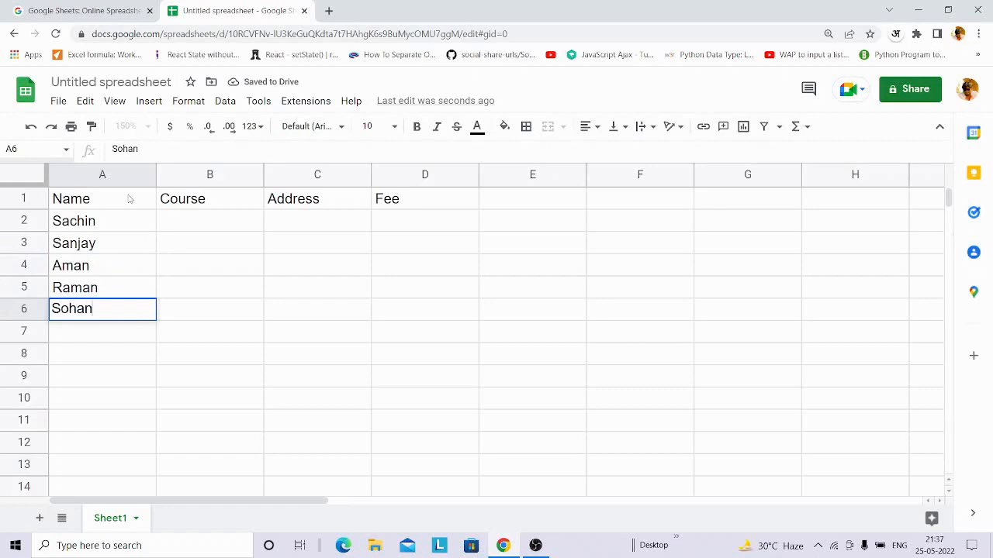
key(Return)
text(Mohan)
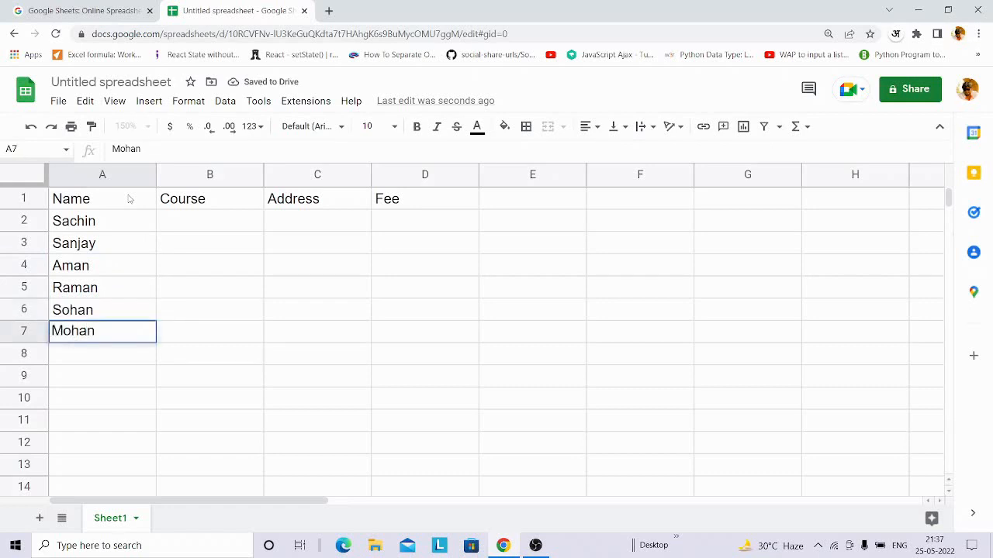
key(Return)
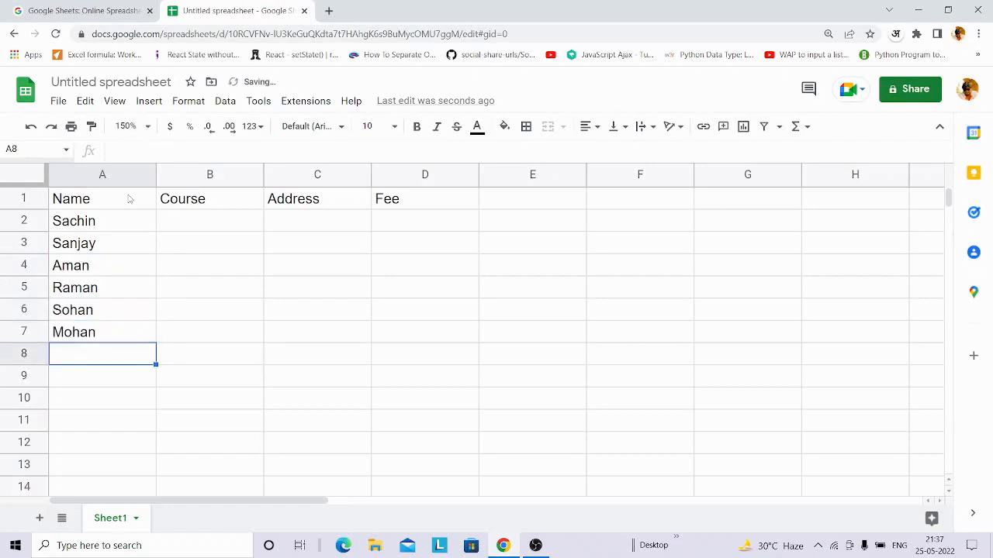
- Complete the Name column with the last four students' first names in cells A8 to A11
text(R)
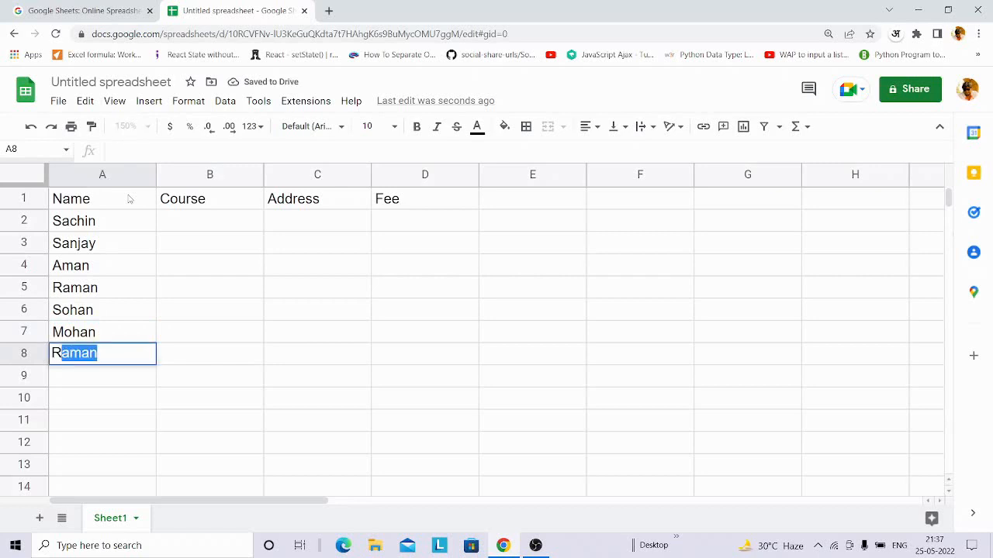
text(amesh)
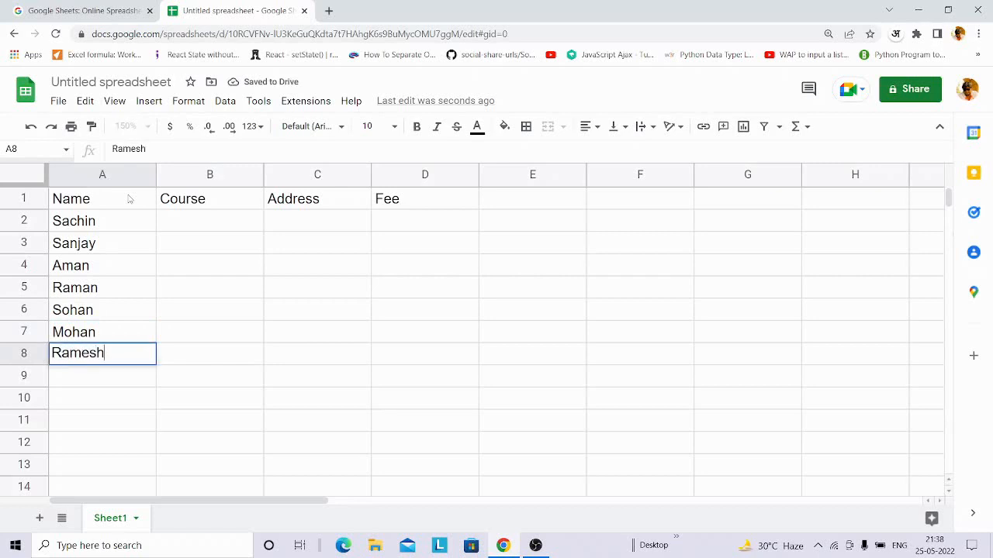
key(Return)
text(Mahesh)
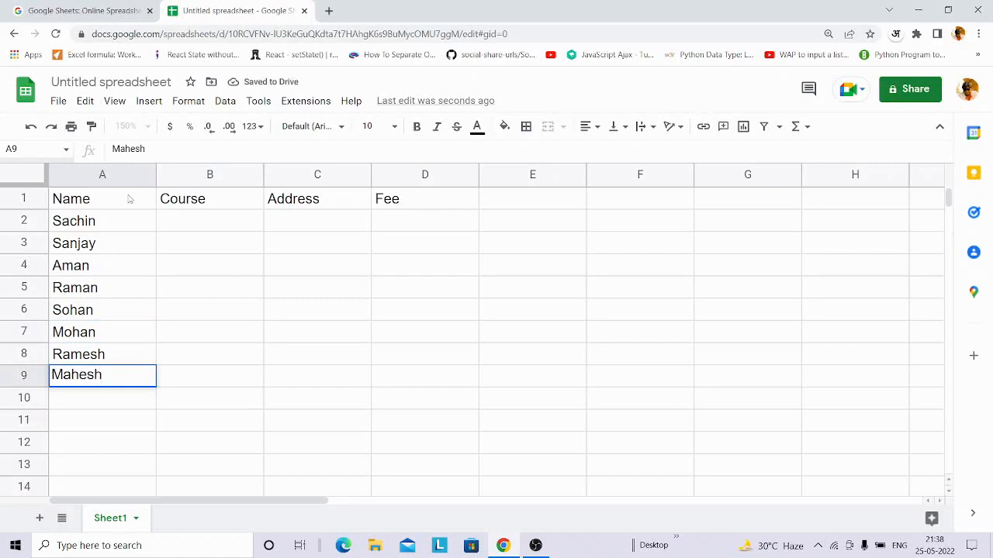
key(Return)
text(Suresh)
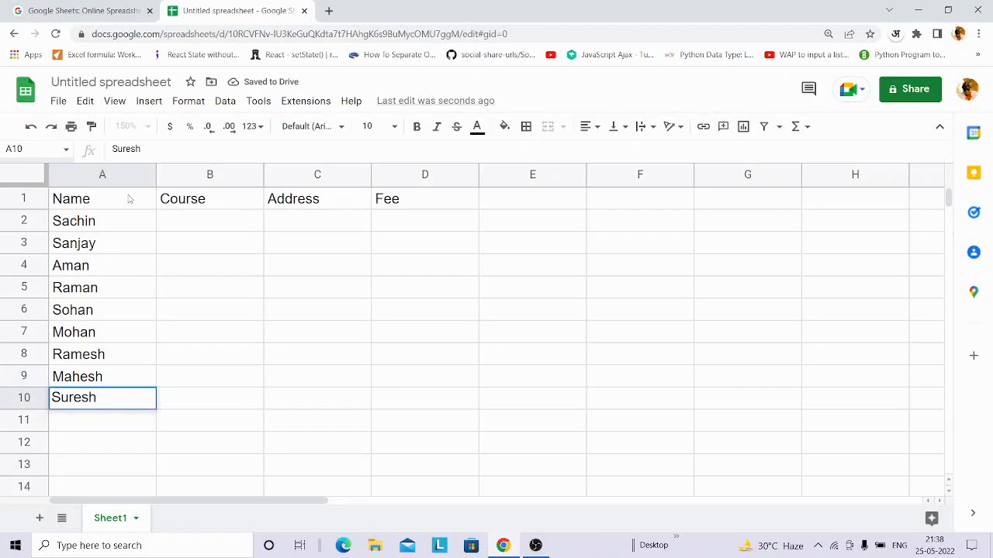
key(Return)
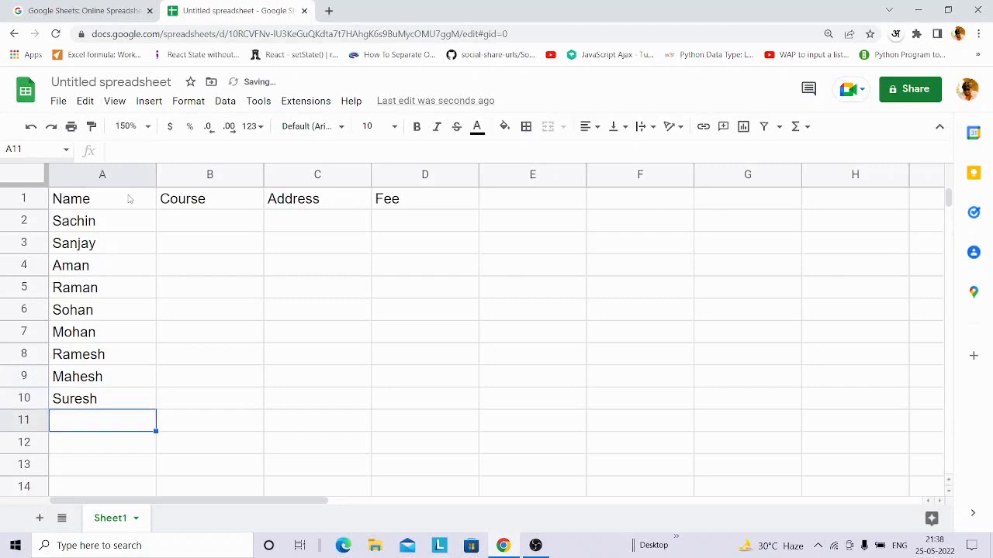
text(Ajay)
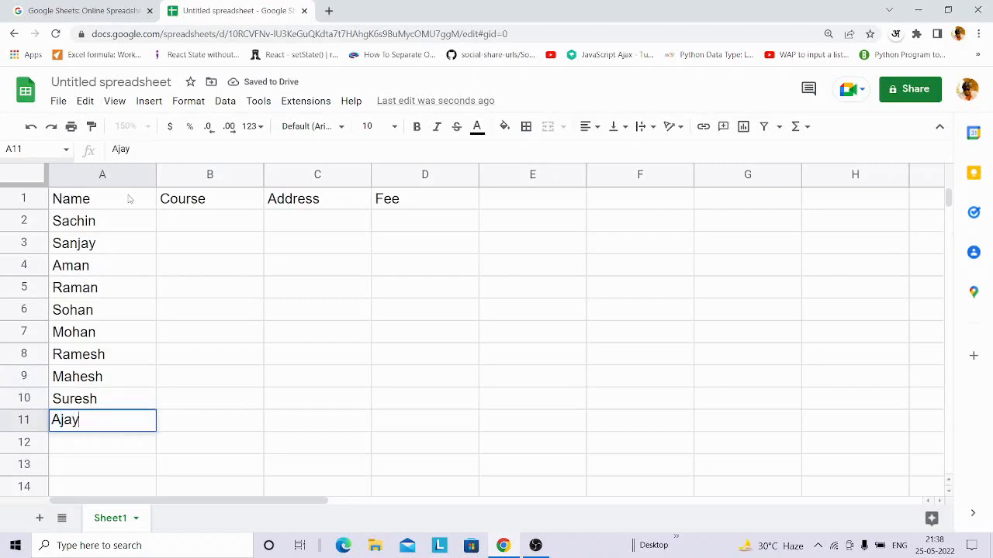
key(Tab)
- Enter the courses DCA, PGDCA and DIT in cells B2 to B4 of the Course column
key(Up)
key(Up)
key(Up)
key(Up)
key(Up)
key(Up)
key(Up)
key(Up)
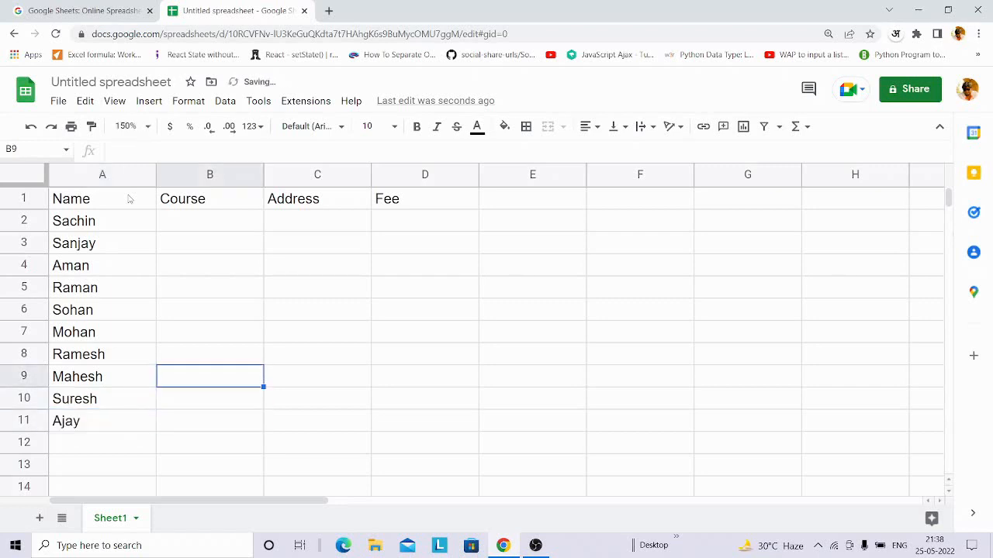
key(Up)
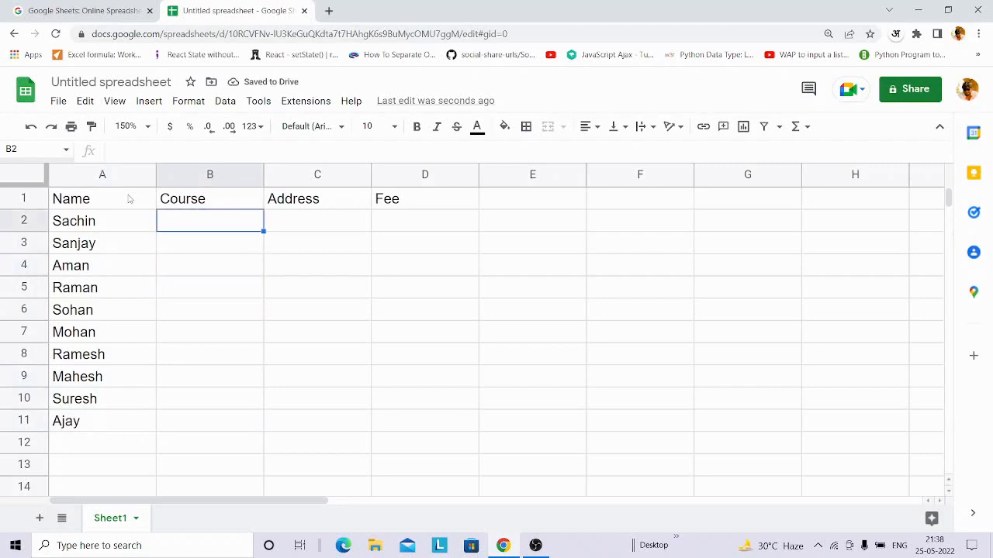
text(DCA)
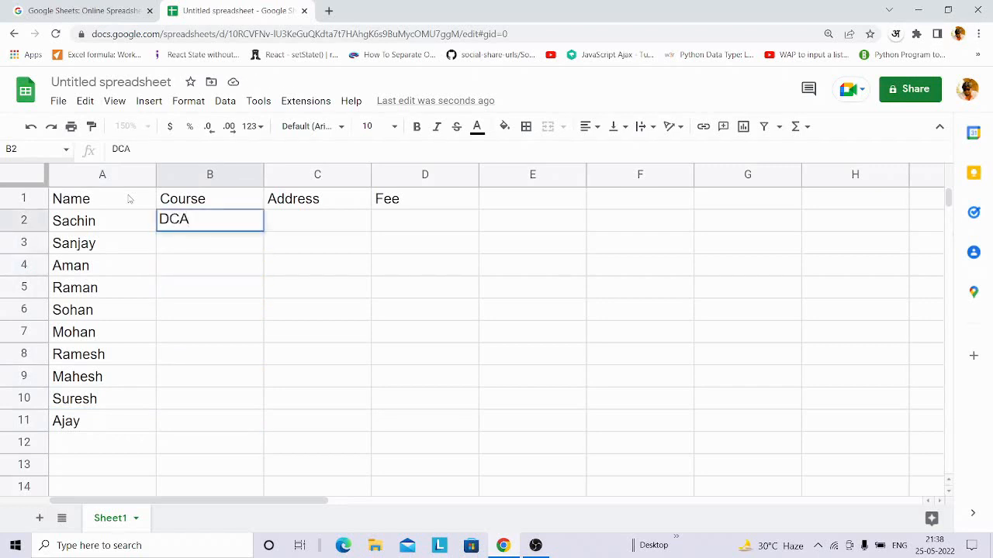
key(Return)
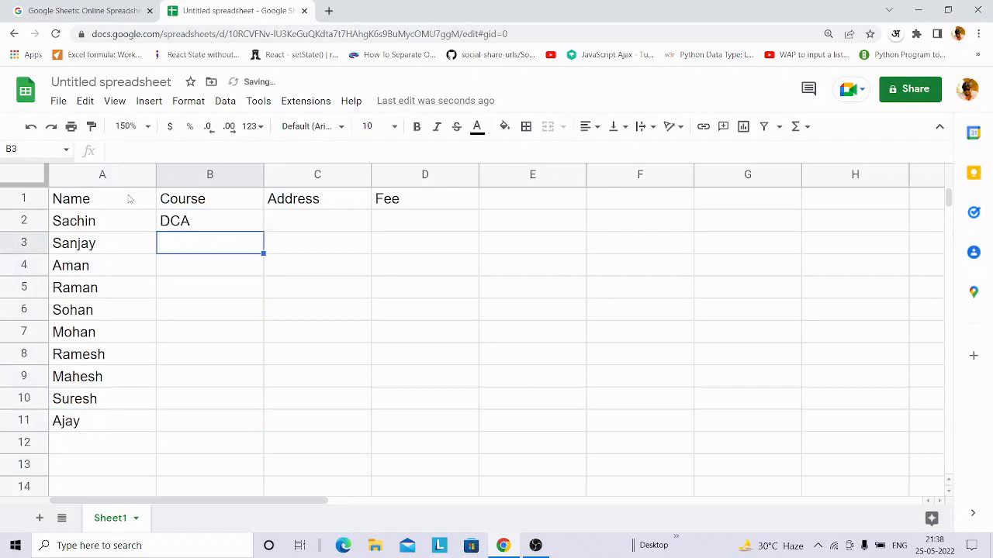
text(PGDCA)
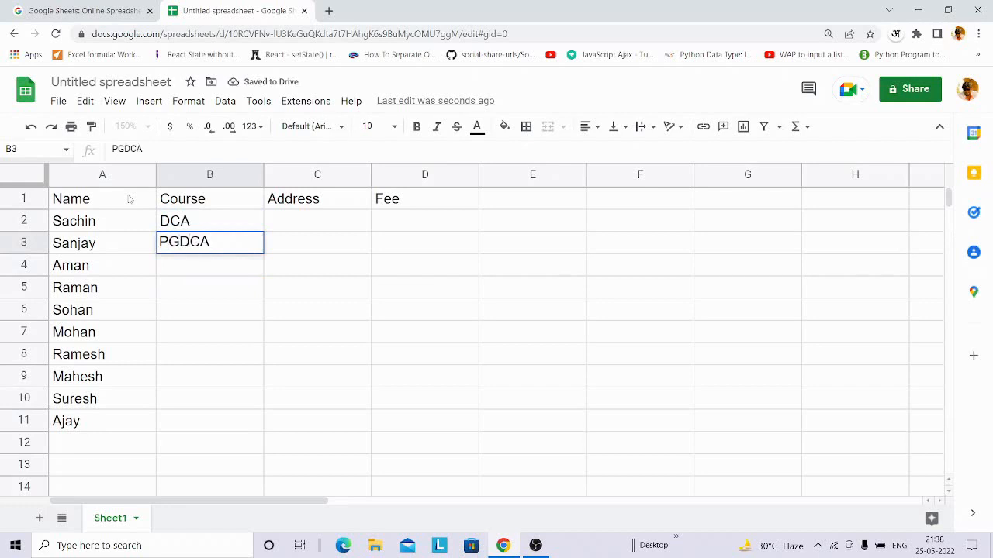
key(Return)
text(DIT)
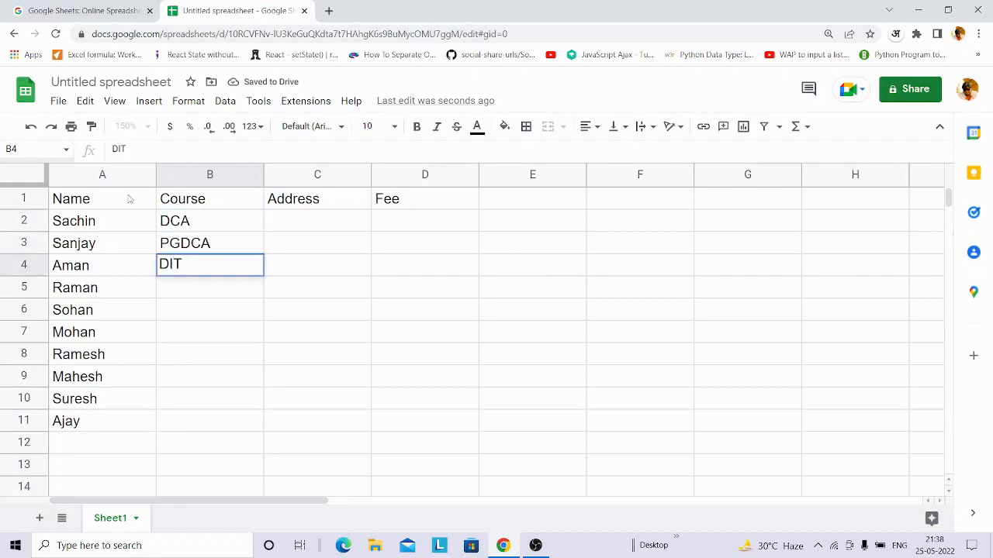
click(209, 302)
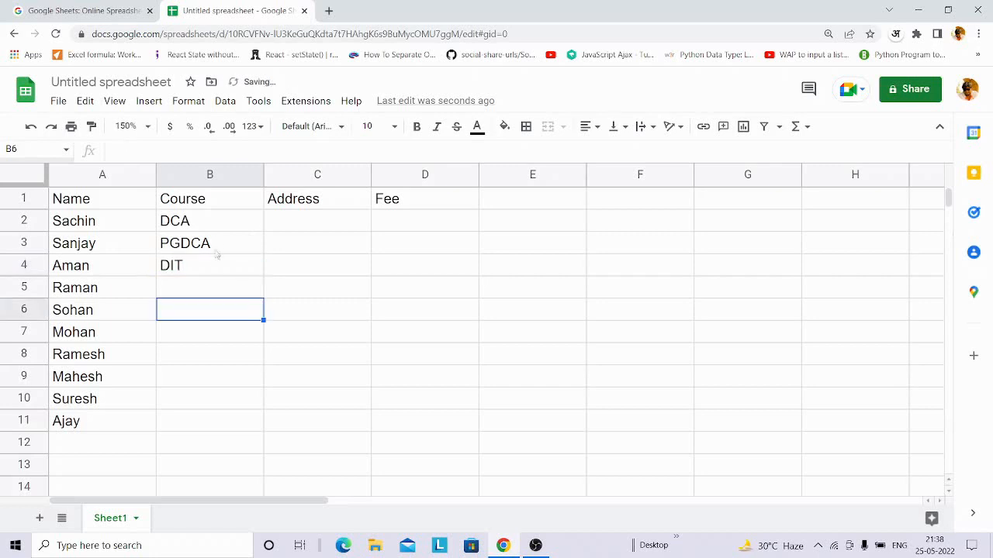
- Repeat the DCA, PGDCA, DIT sequence down the Course column through row 11, clearing the surplus entry in B12
click(216, 220)
drag(217, 221, 245, 404)
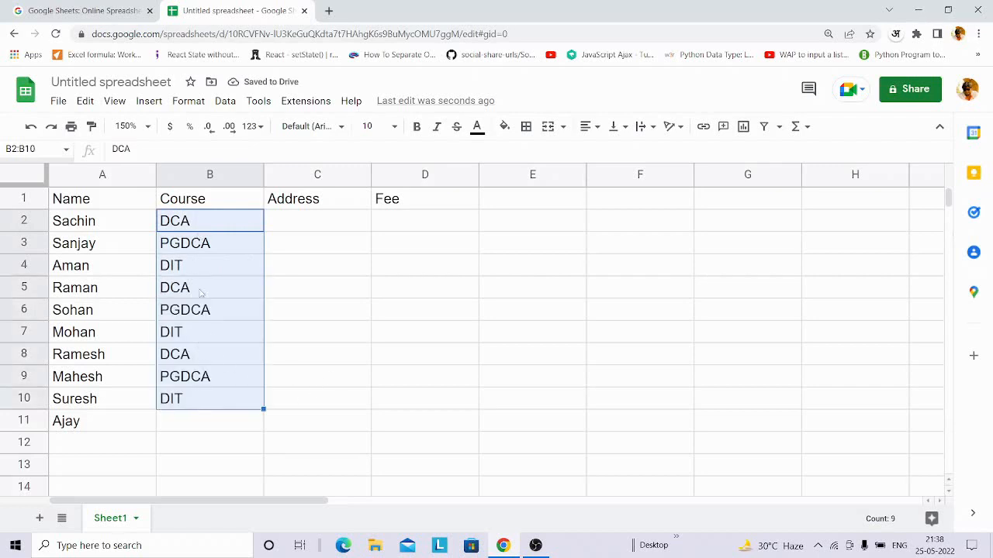
drag(264, 410, 259, 439)
click(203, 451)
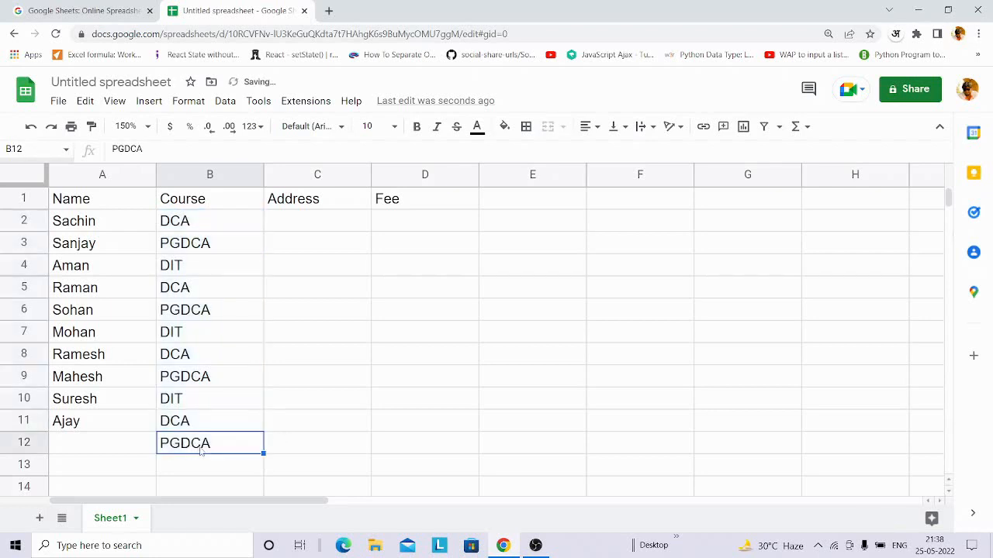
key(Delete)
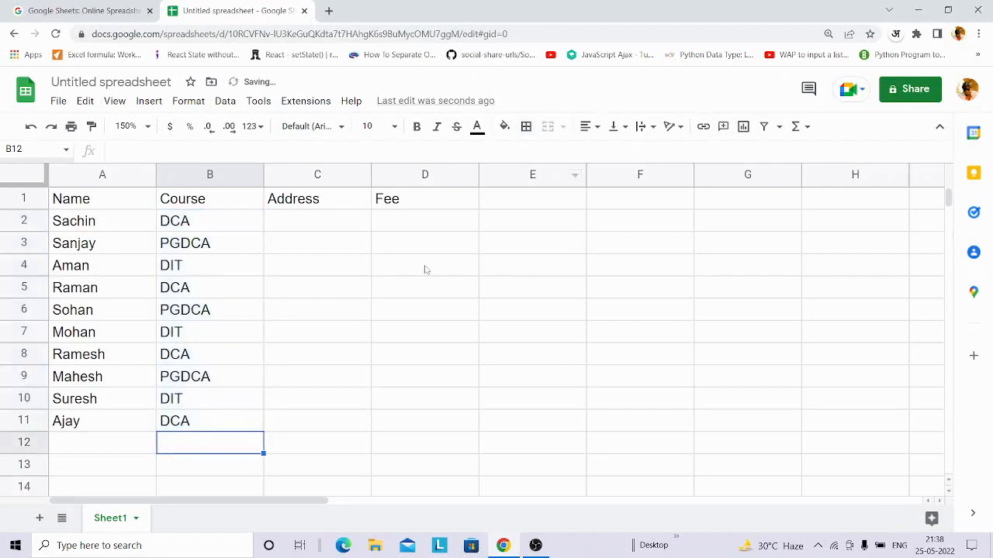
- Enter the addresses BNDM, RKL and BISRA in cells C2 to C4 and repeat the sequence down the Address column through C11
click(317, 224)
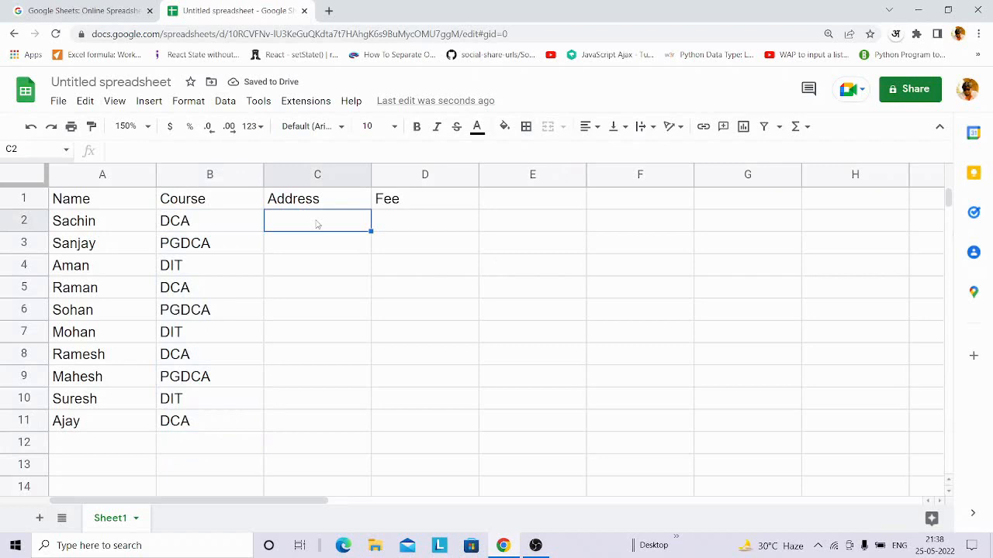
text(BNDM)
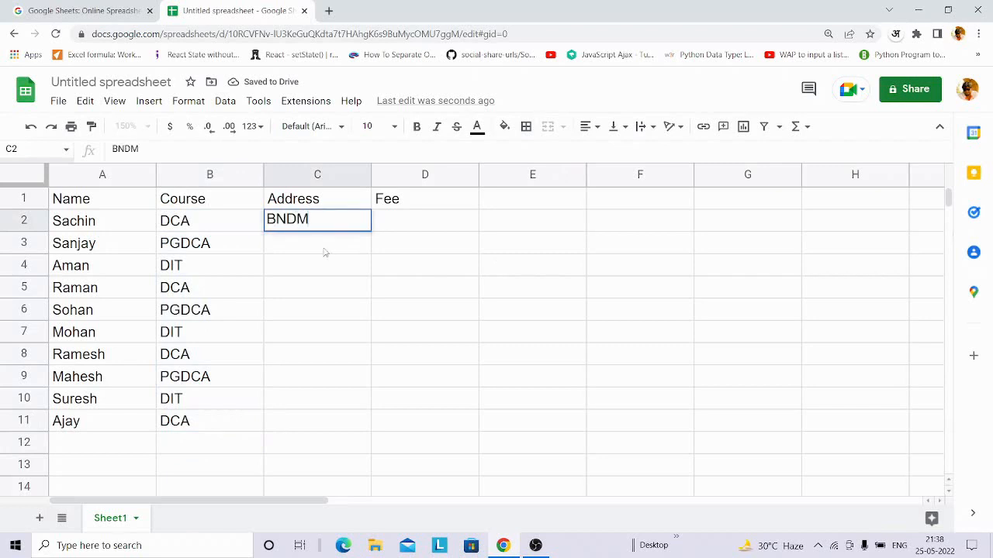
click(324, 251)
text(RKL)
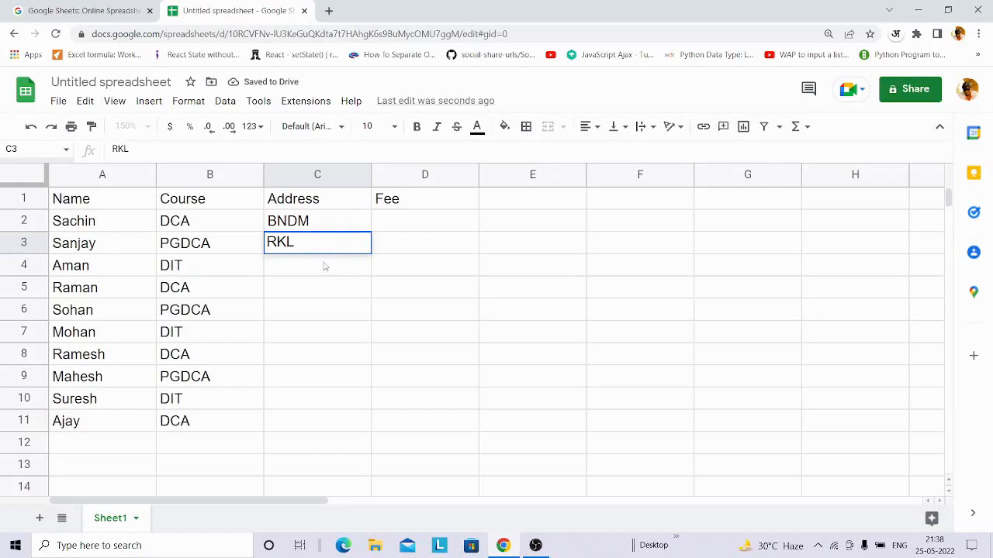
click(323, 267)
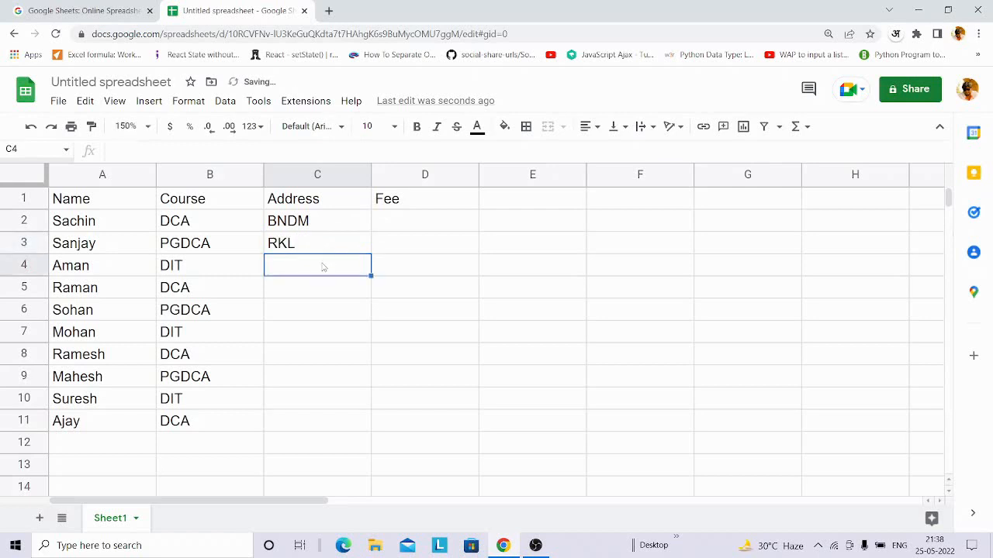
text(BISRA)
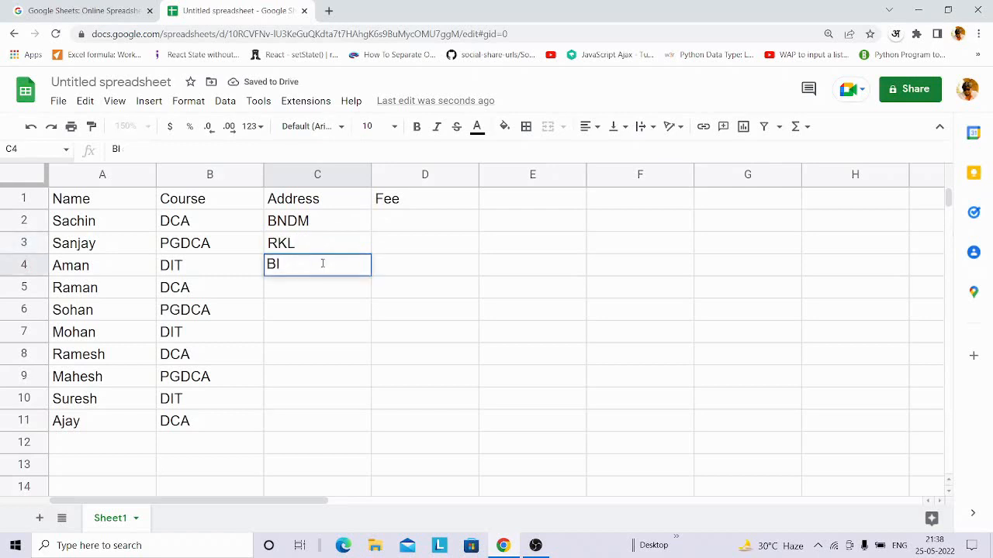
click(324, 222)
drag(335, 225, 357, 431)
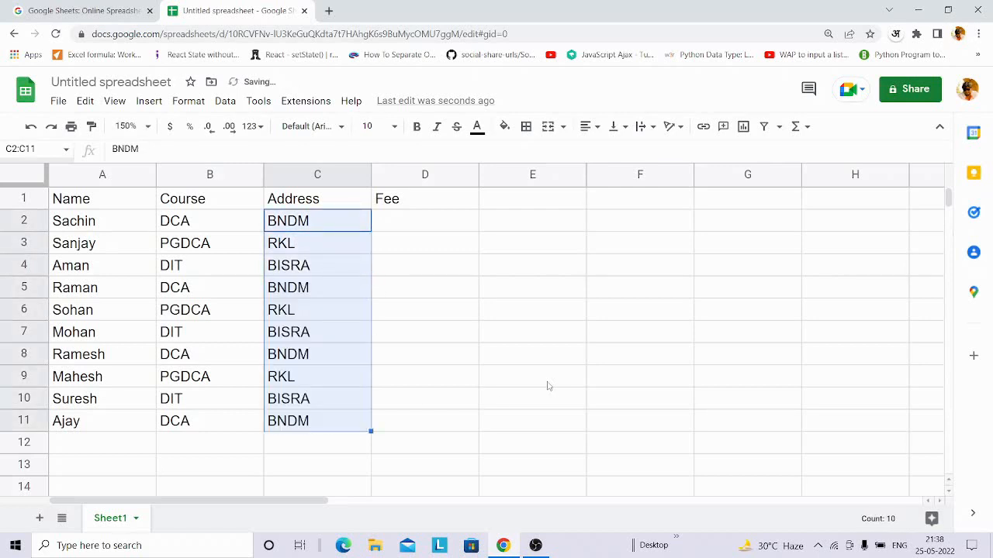
- Change the address in cell C8 to BISRA and the one in C11 to RKL
click(300, 357)
text(Bi)
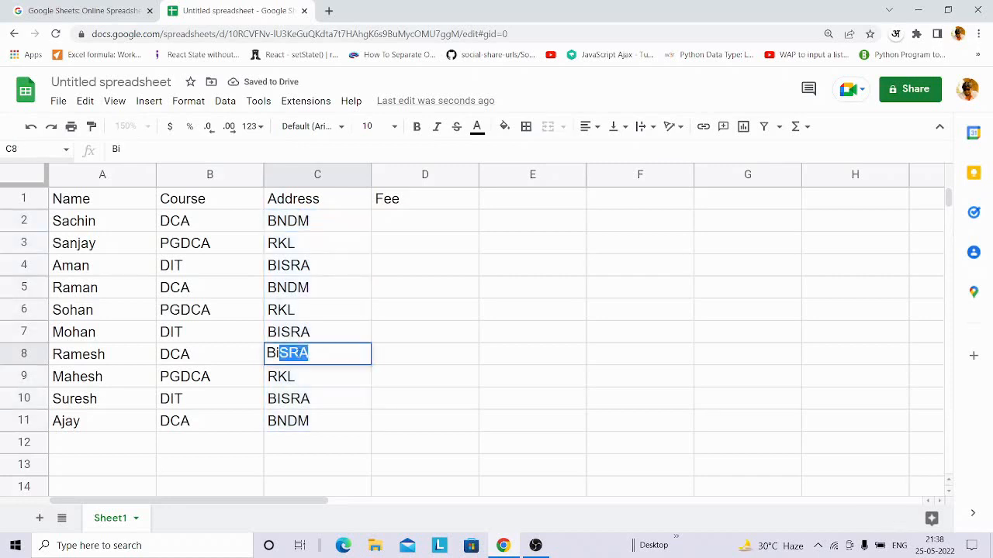
key(Return)
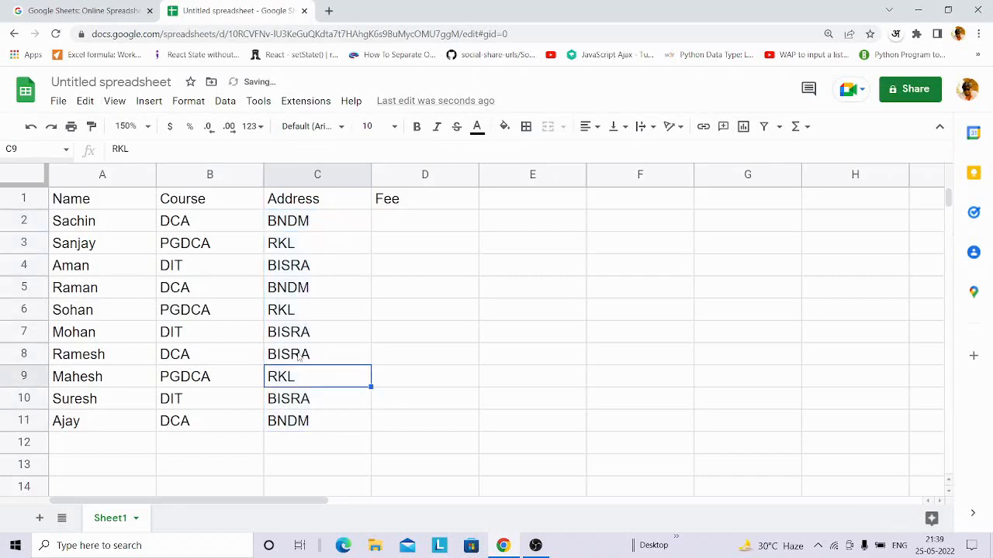
click(299, 429)
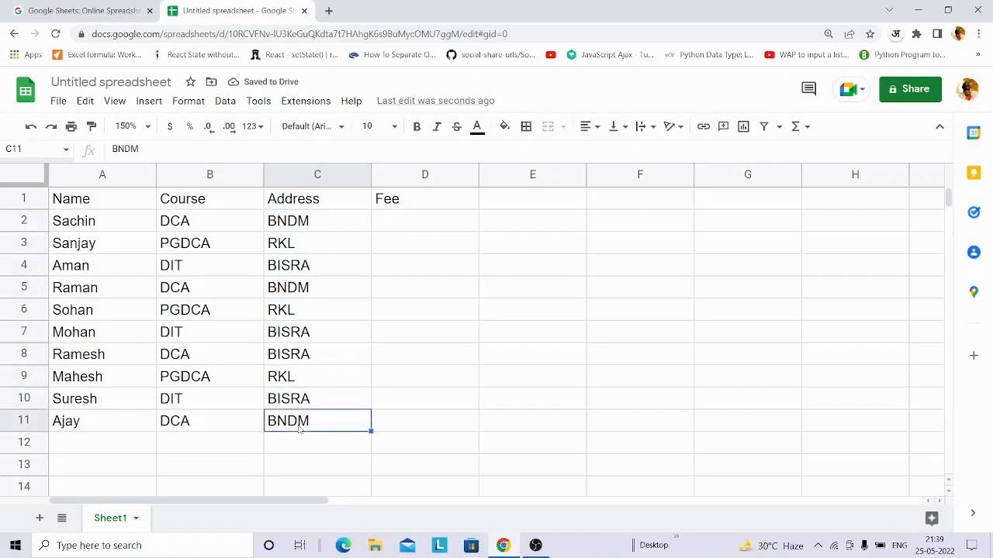
text(RKL)
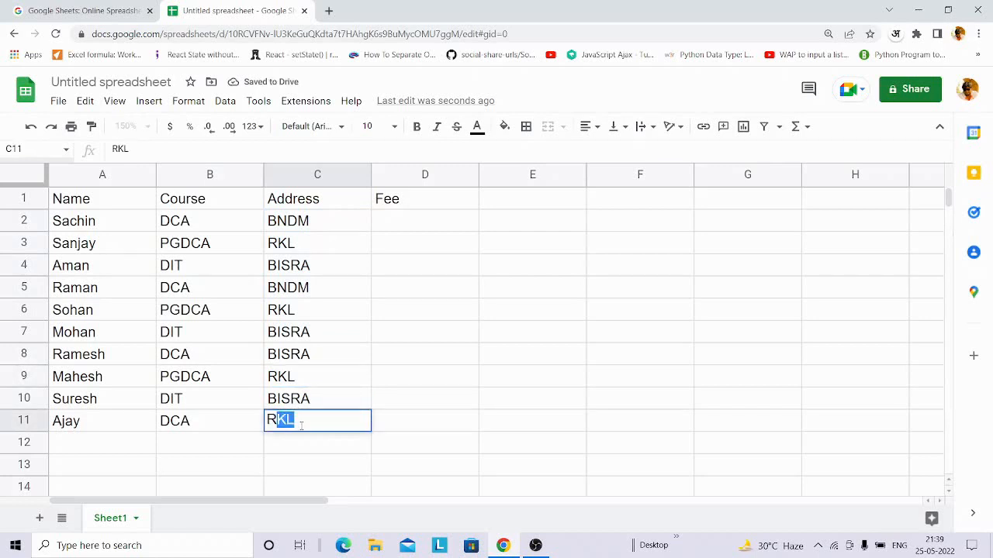
key(Return)
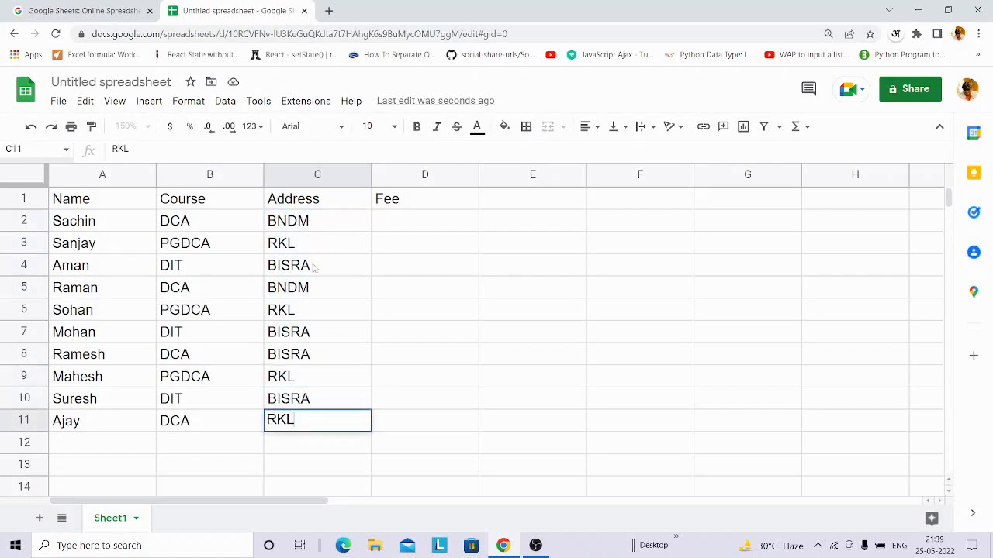
- Start an IF formula in cell D2 of the Fee column that returns 3500 when B2 equals "DCA"
click(409, 224)
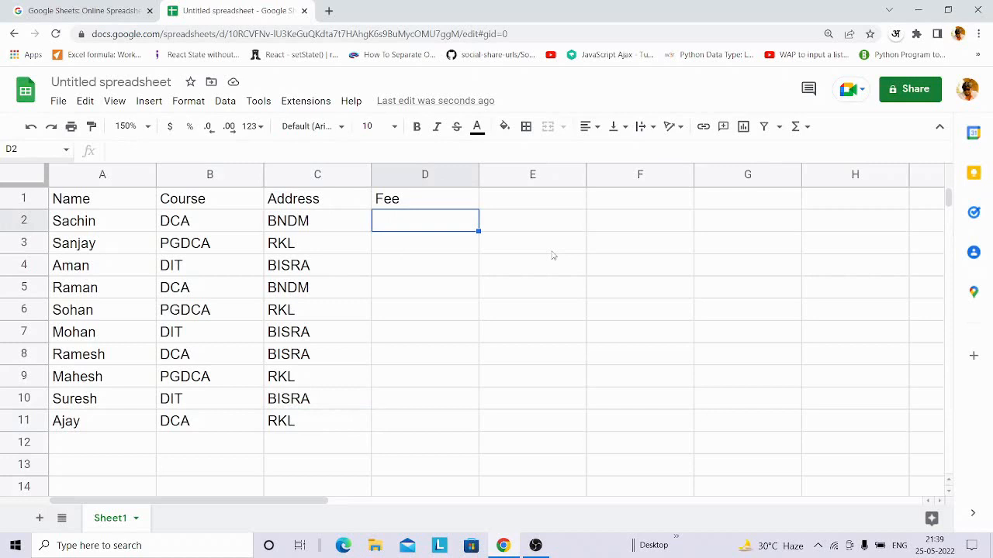
text(=if)
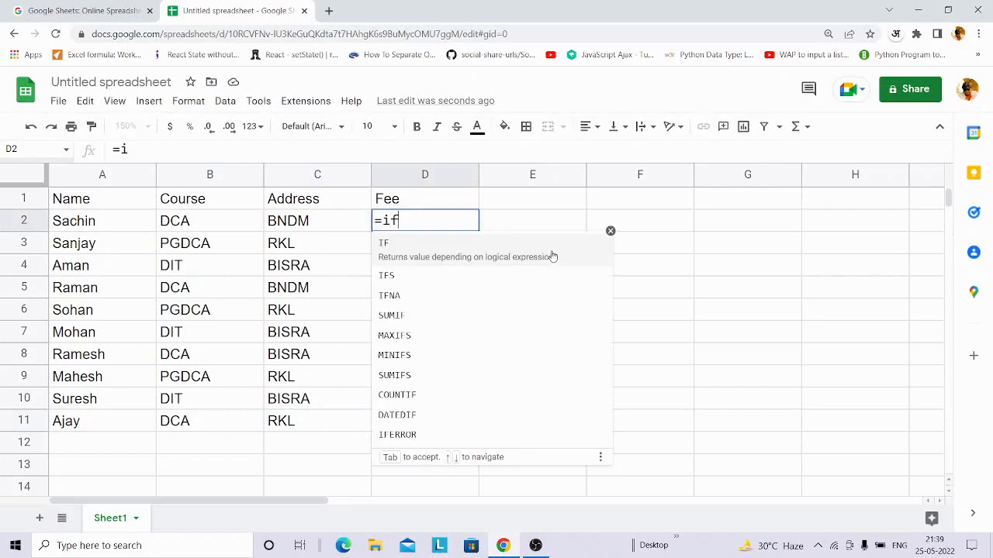
text(()
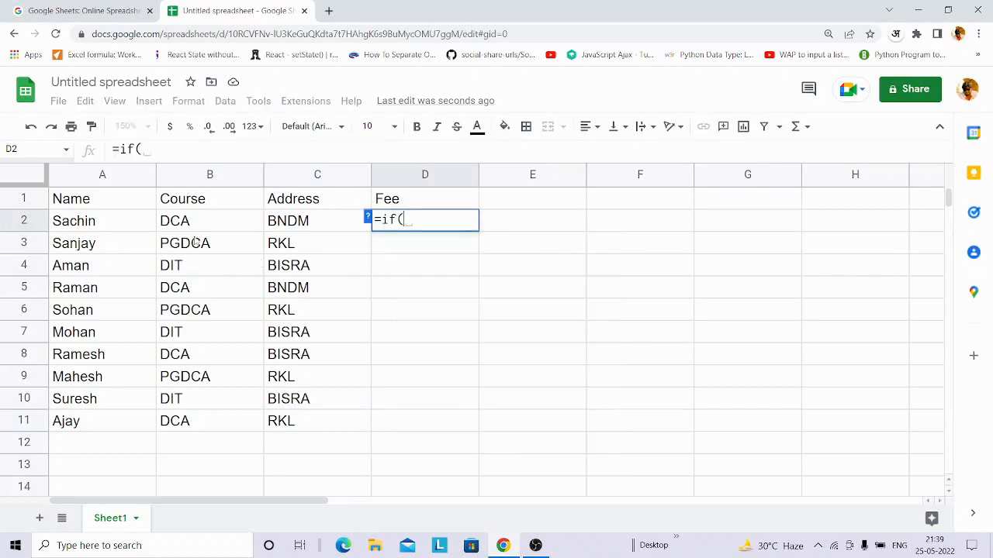
click(194, 223)
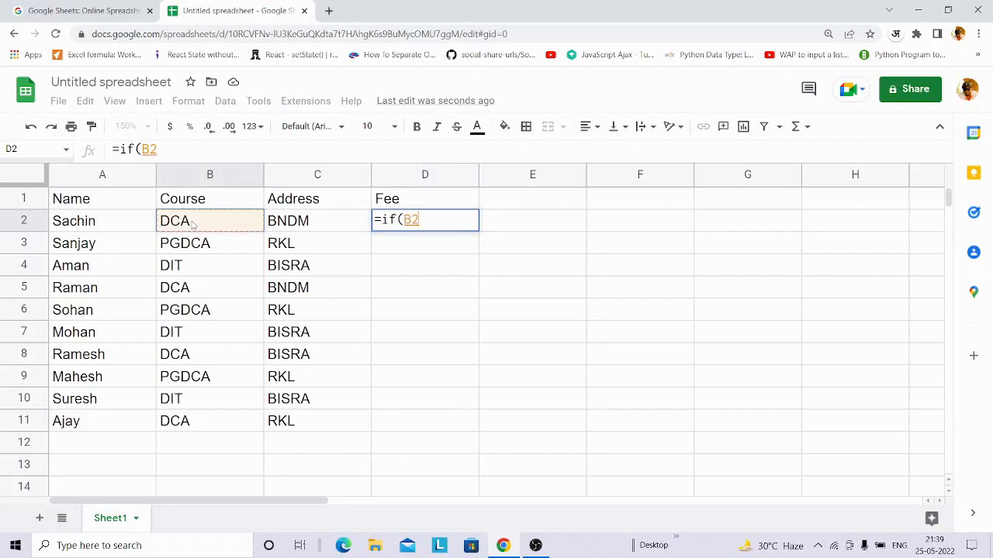
text(=")
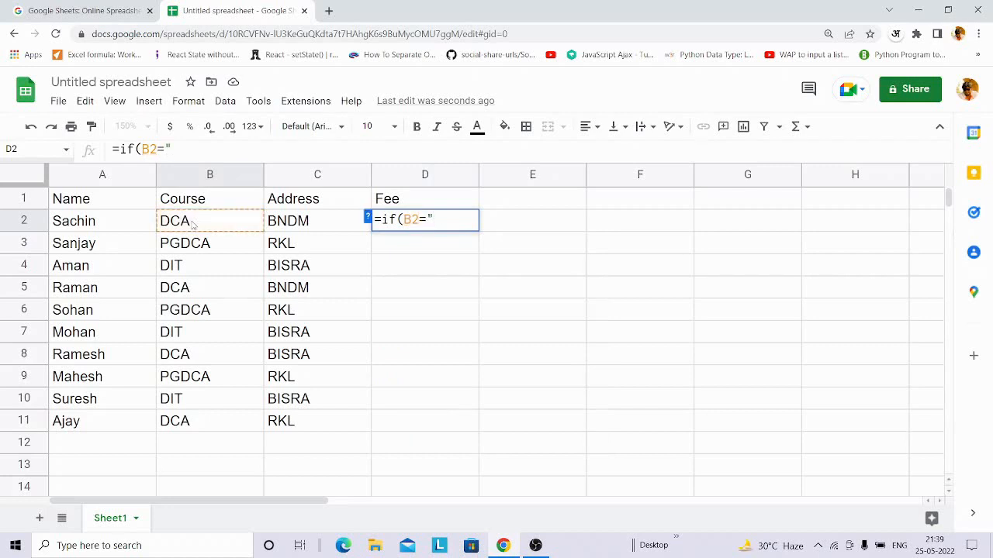
text(DCA",)
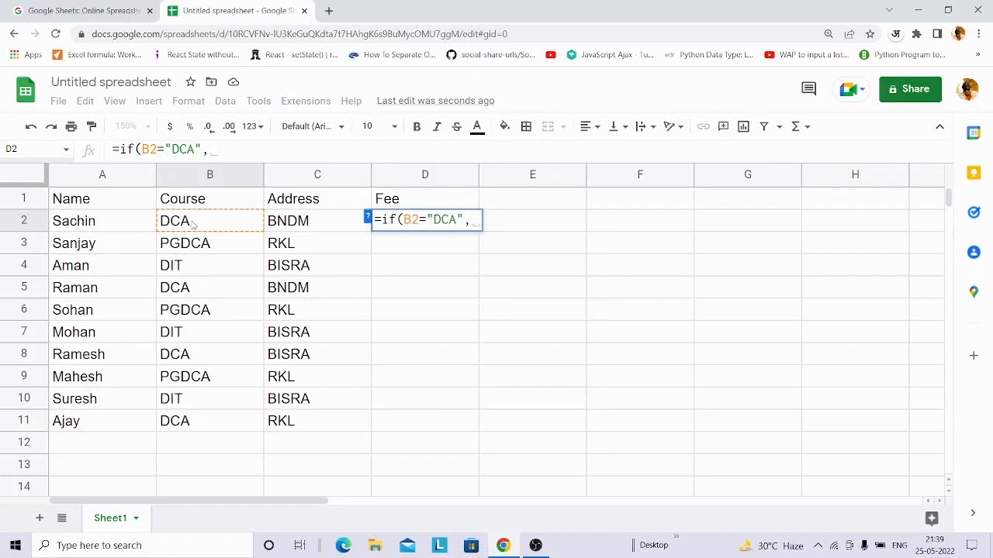
text(3500)
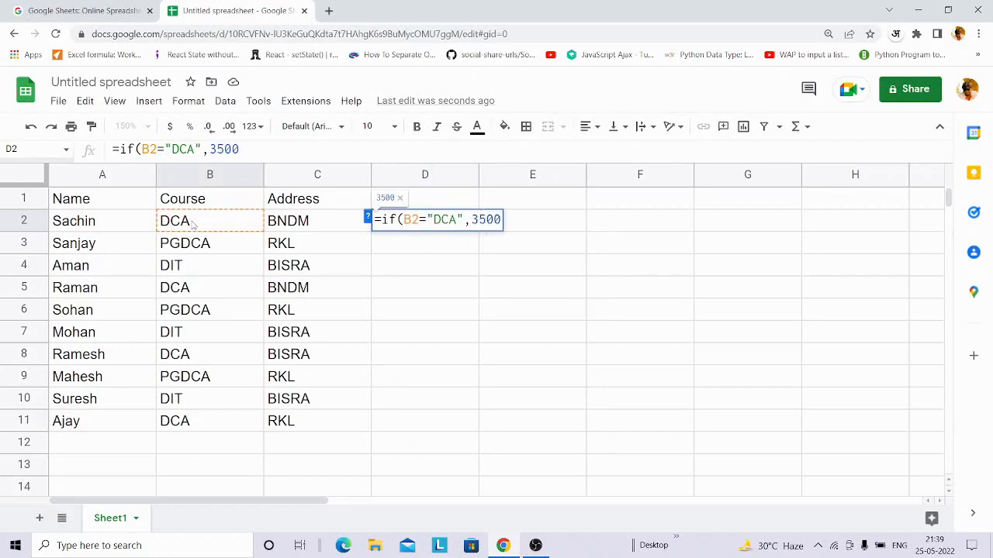
text(,)
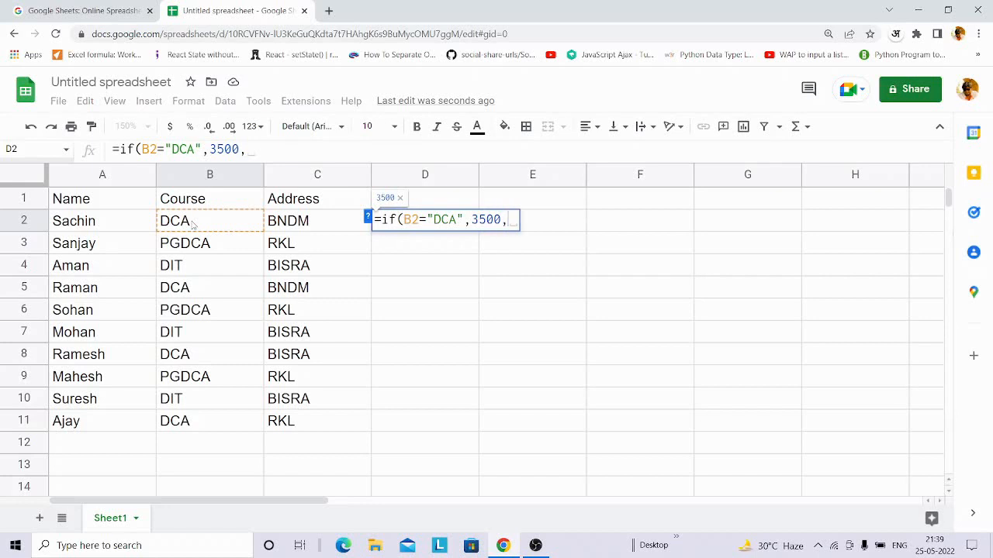
- Add a nested IF to the D2 formula that returns 6500 when B2 equals "PGDCA"
text(if()
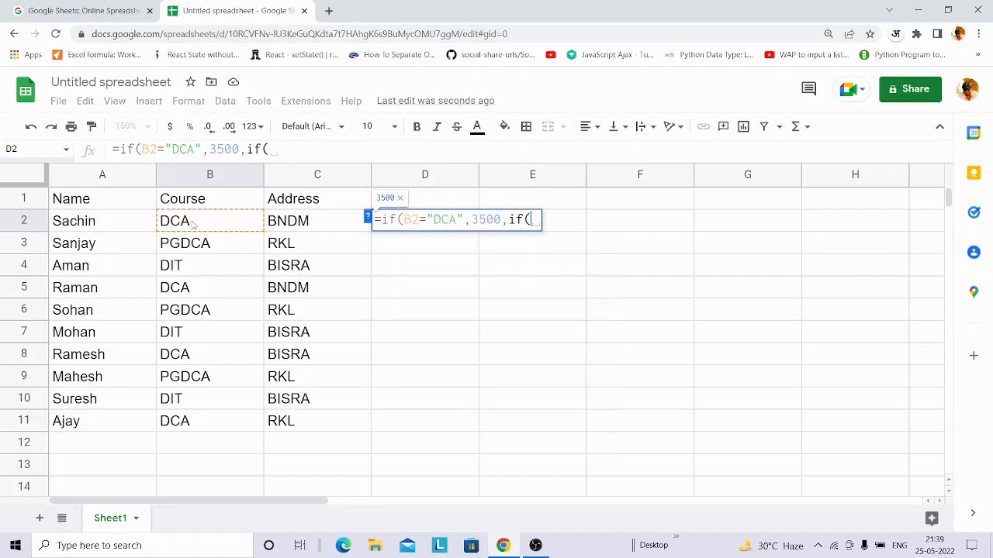
click(194, 223)
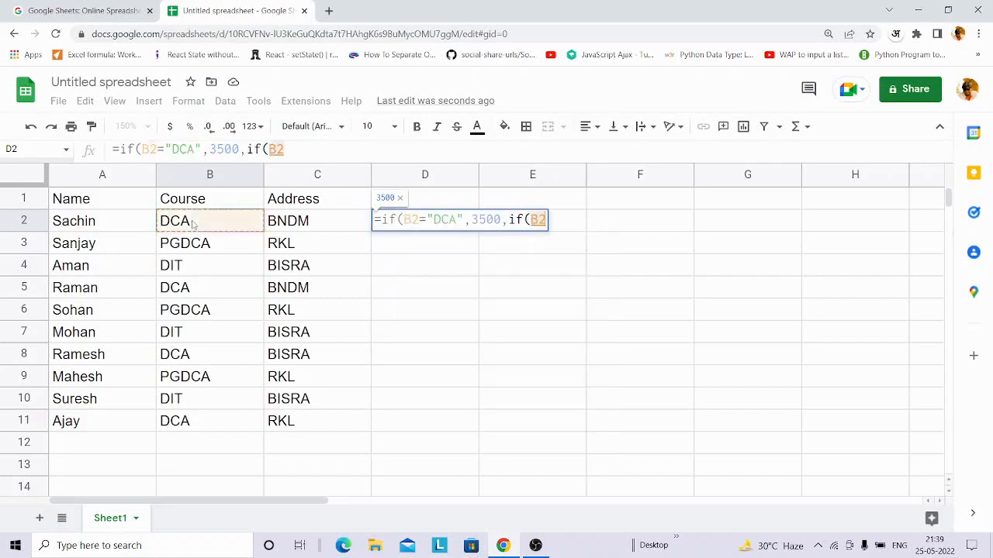
text(=")
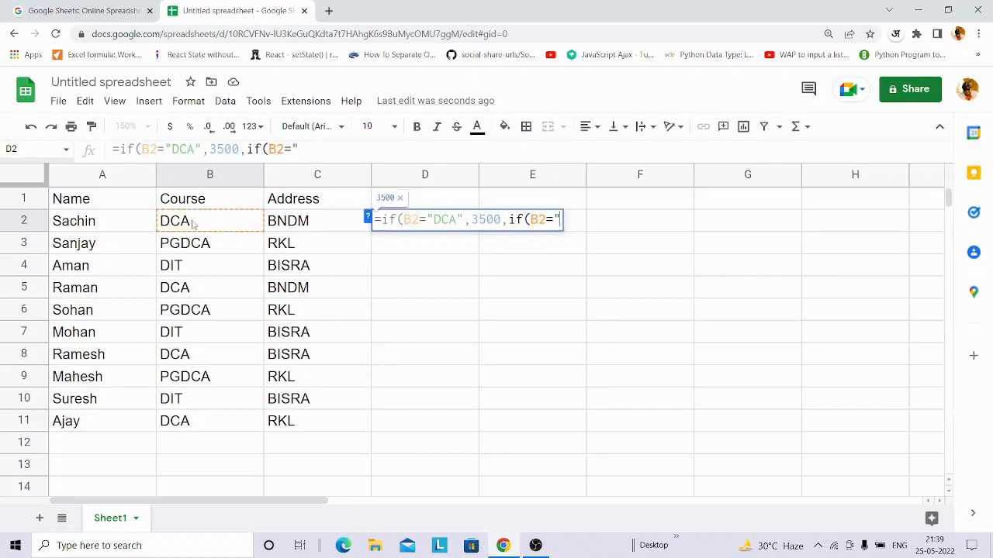
text(PGDC)
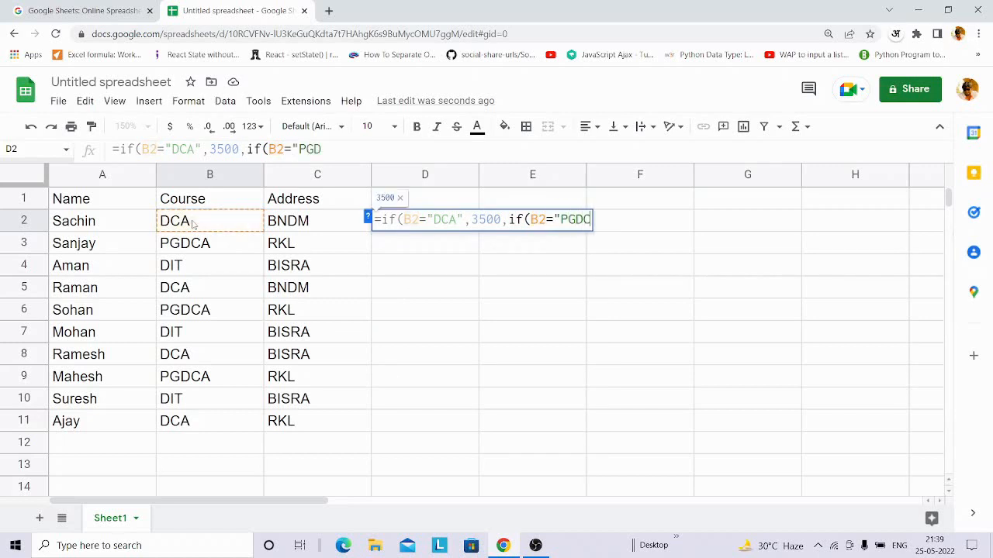
text(A",)
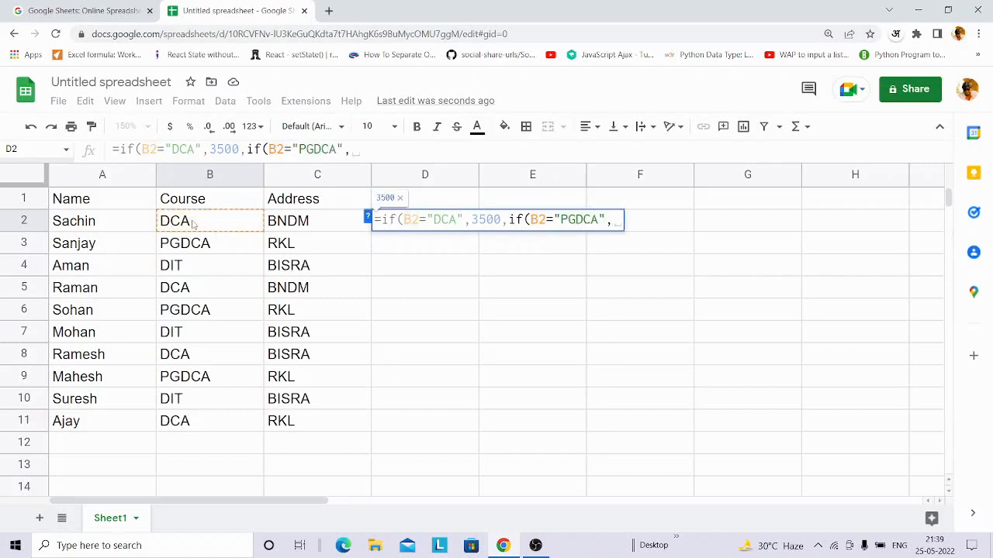
text(6500)
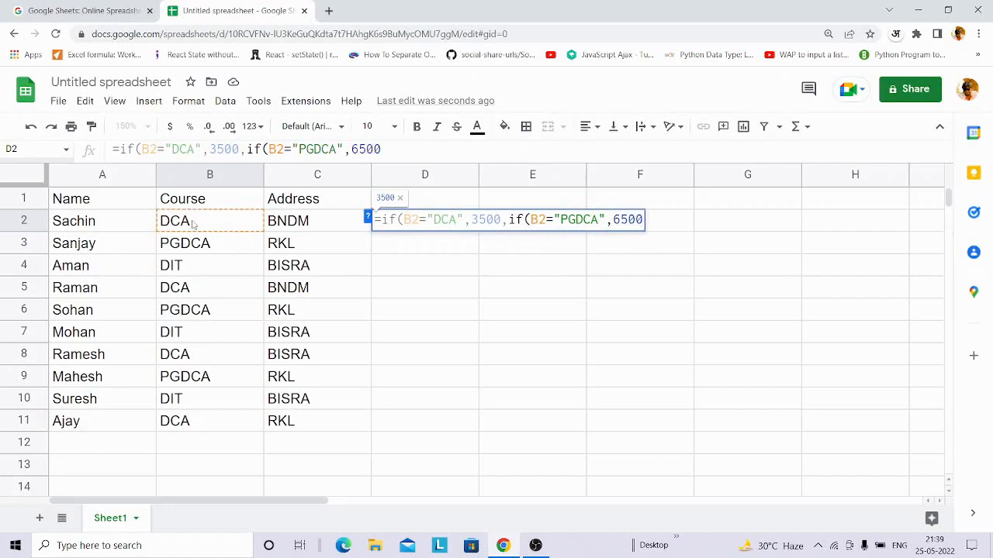
- Add a third nested IF to the D2 formula that returns 10000 when B2 equals "DIT"
text(,if)
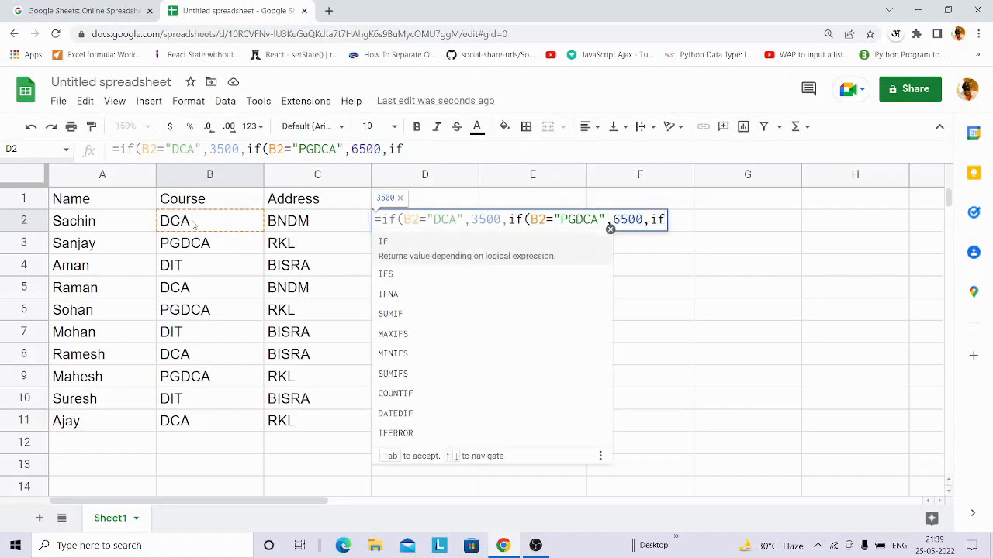
text(()
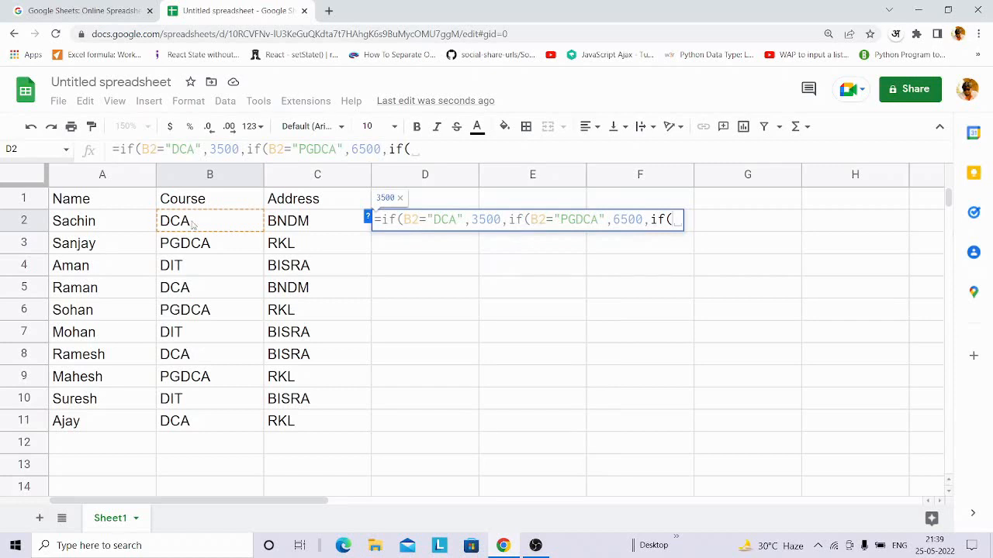
click(193, 225)
text(=)
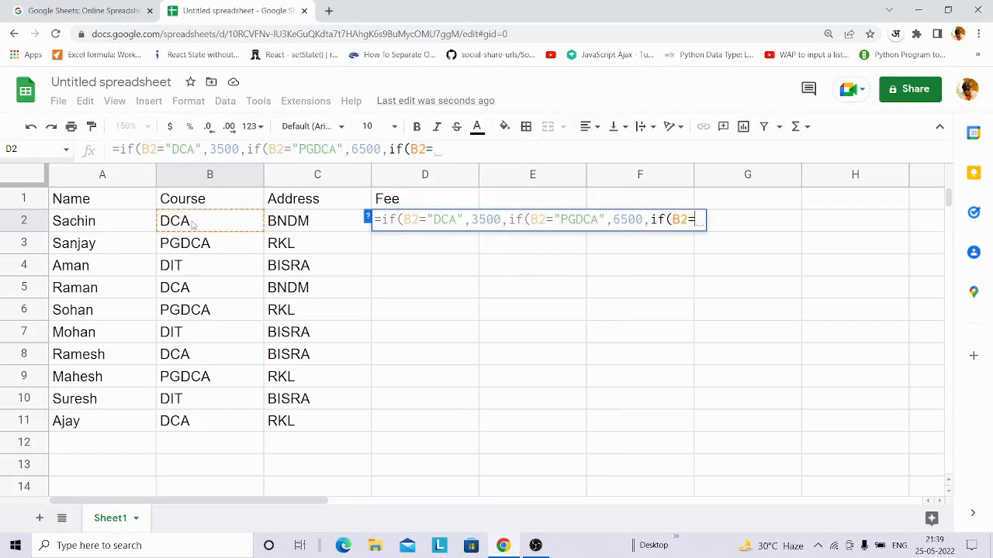
text(")
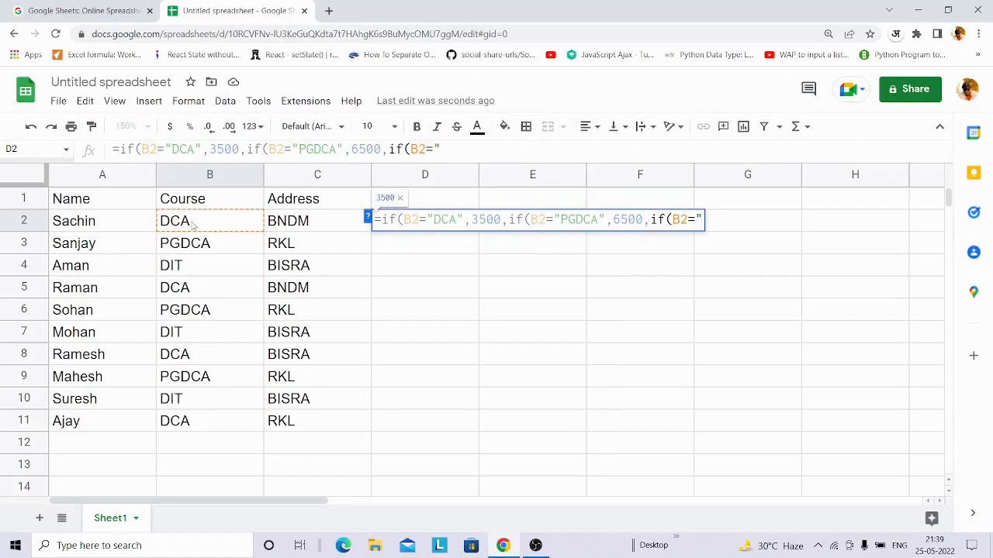
text(DIT)
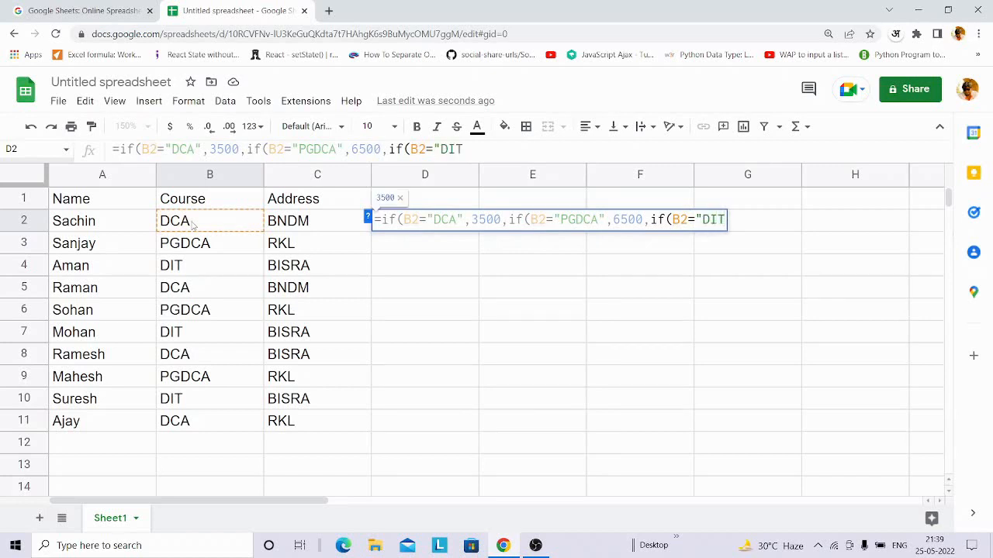
text(",)
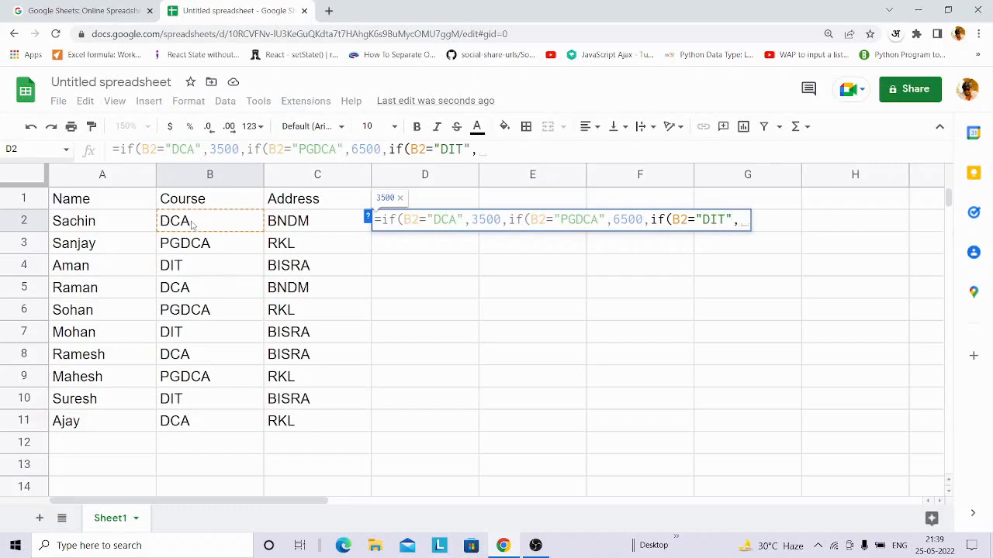
text(10000)
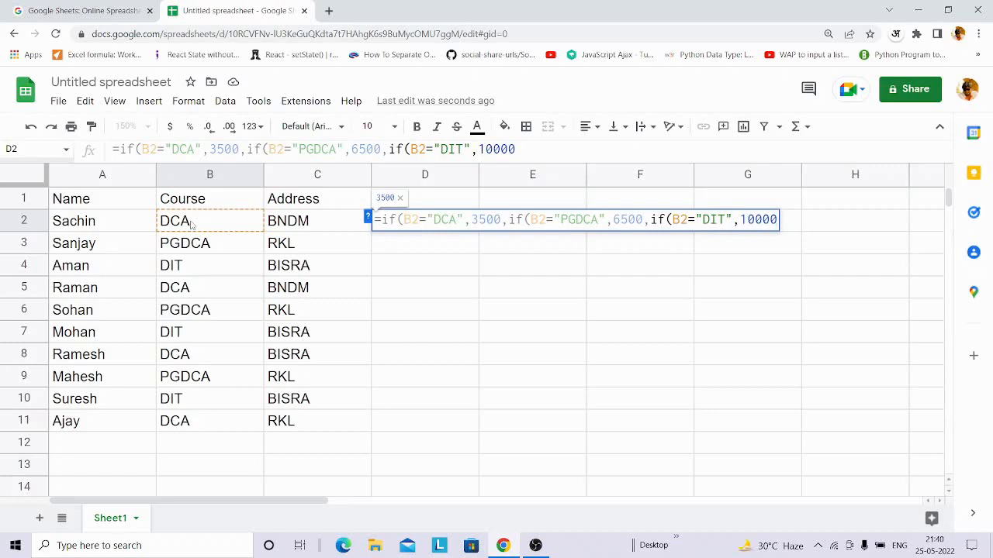
- Complete the D2 formula with 0 as the fallback value and autofill it down the Fee column through D11
text(,)
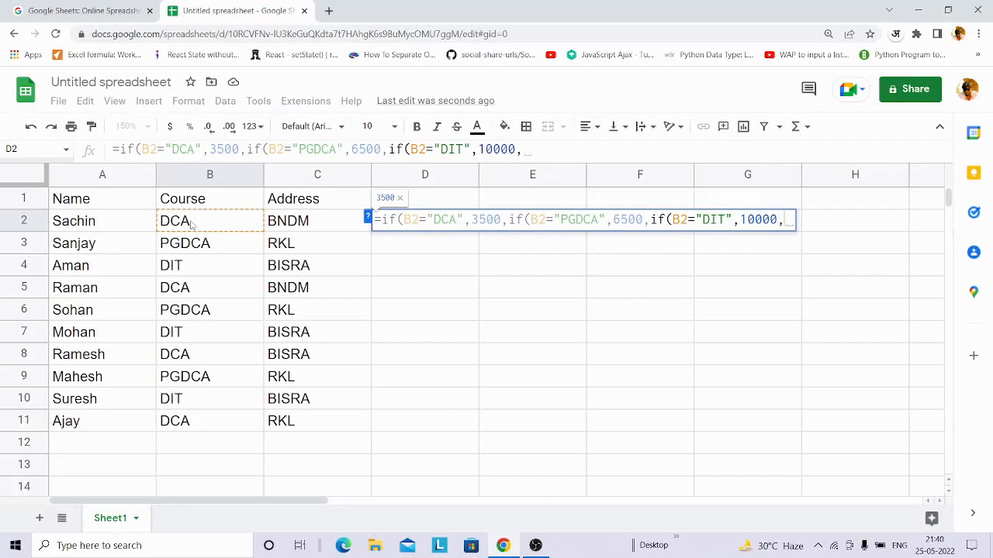
text(0)
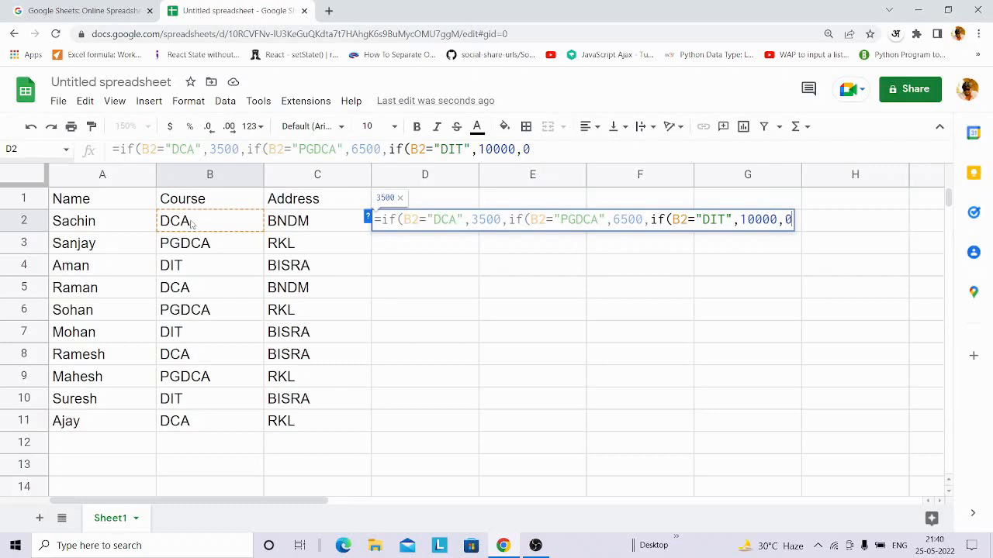
text())))
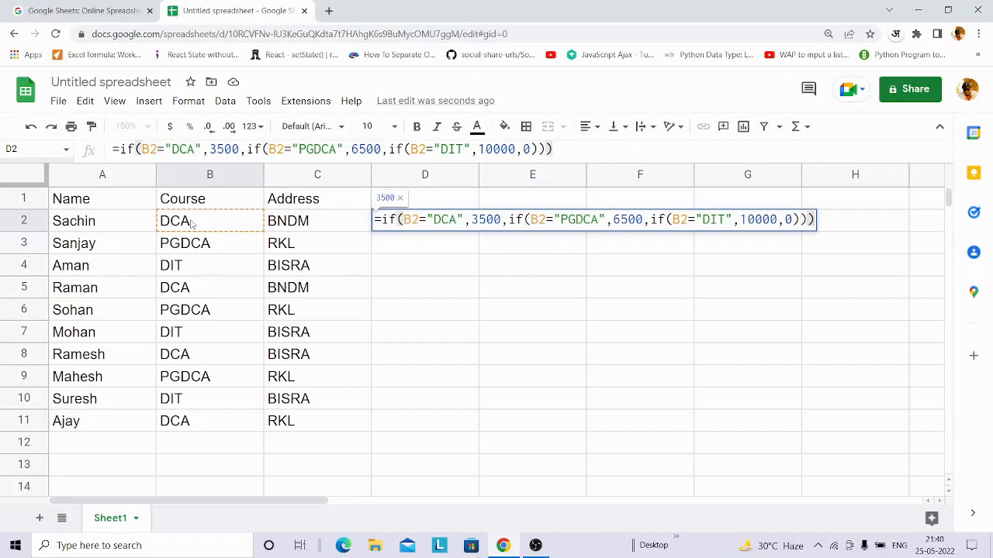
key(Return)
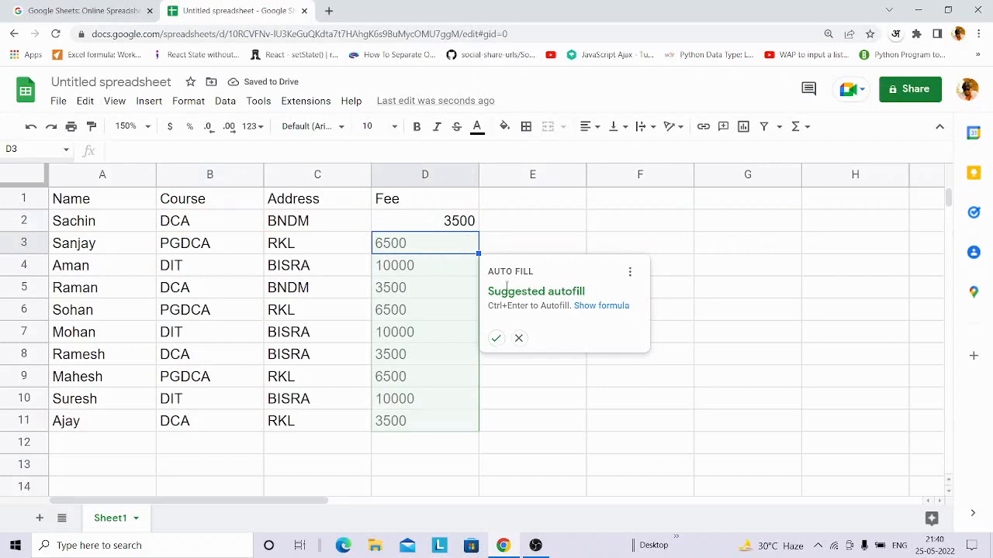
click(496, 339)
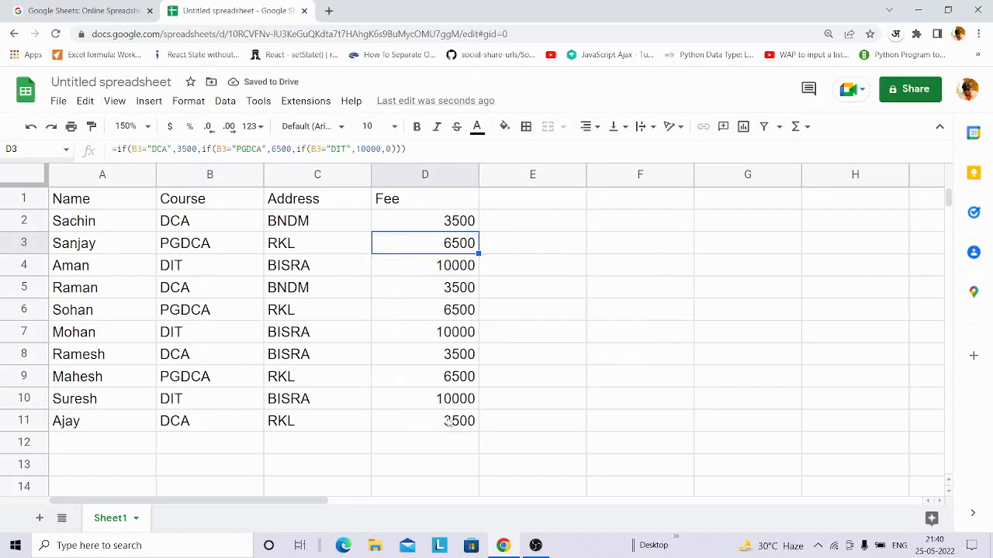
click(508, 424)
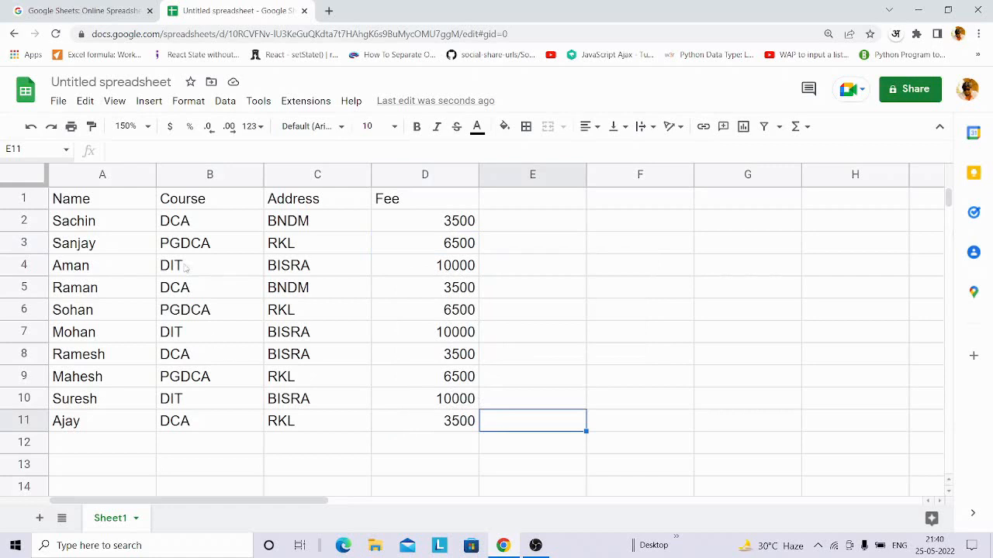
- Compare the courses in B2 to B4 with their fees in column D and examine the nested IF formula in D4
click(176, 225)
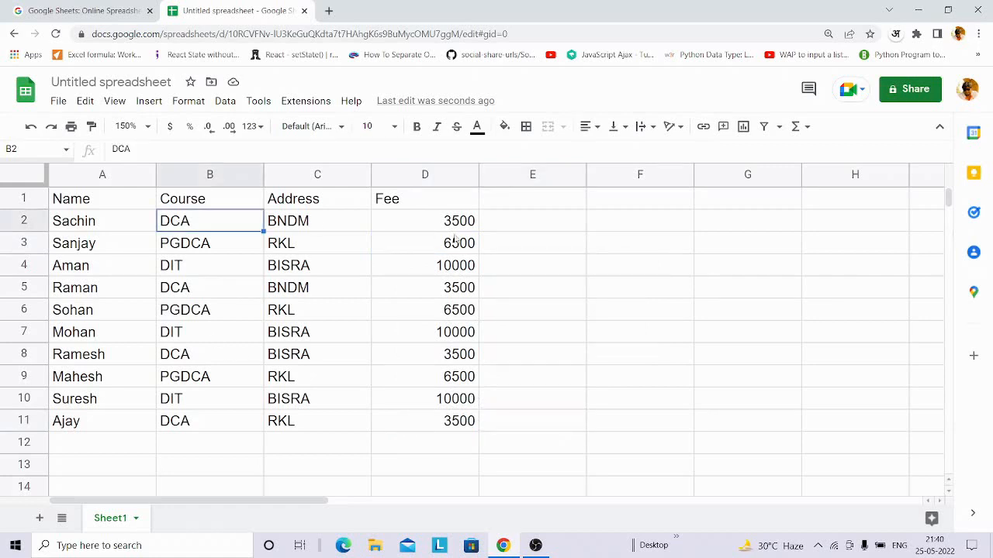
click(177, 243)
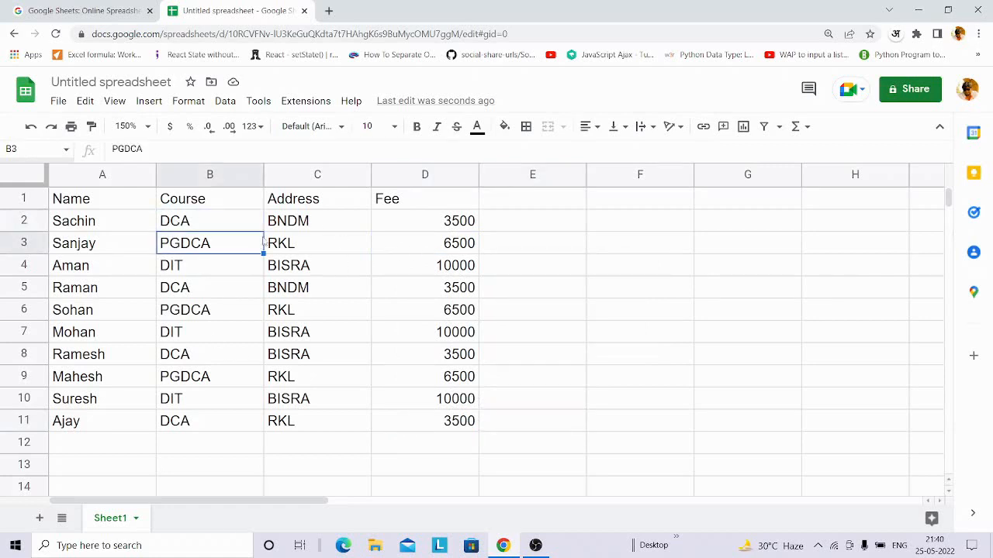
click(202, 227)
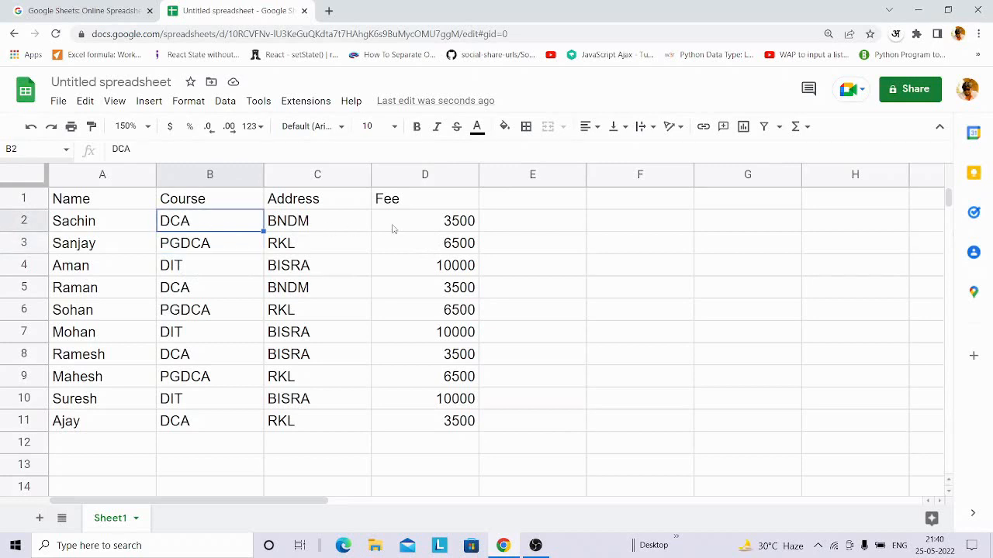
click(438, 227)
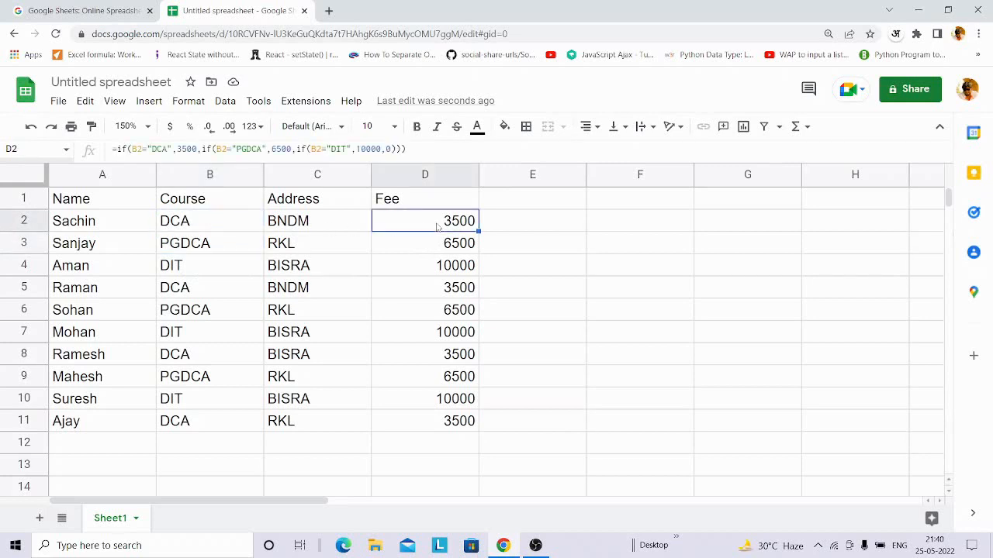
click(199, 246)
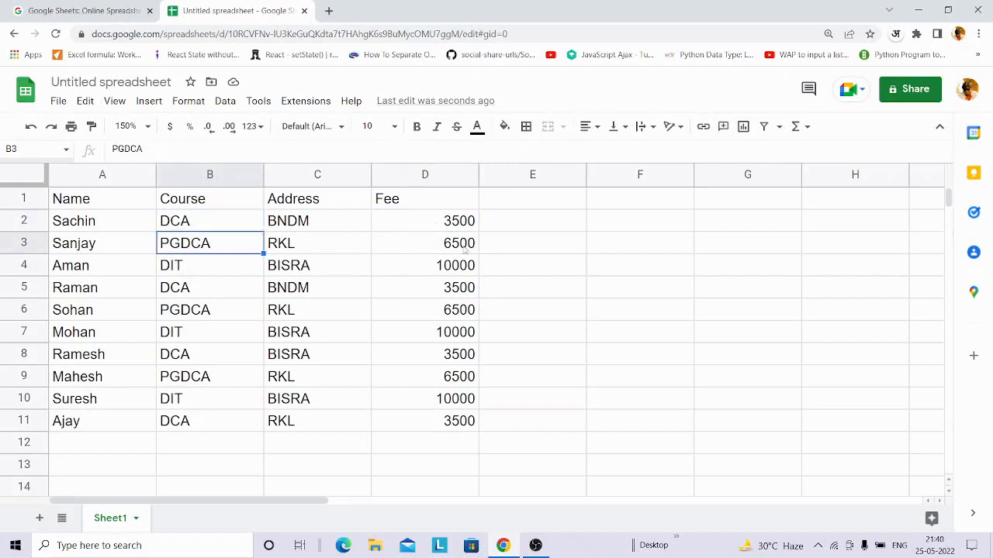
click(453, 247)
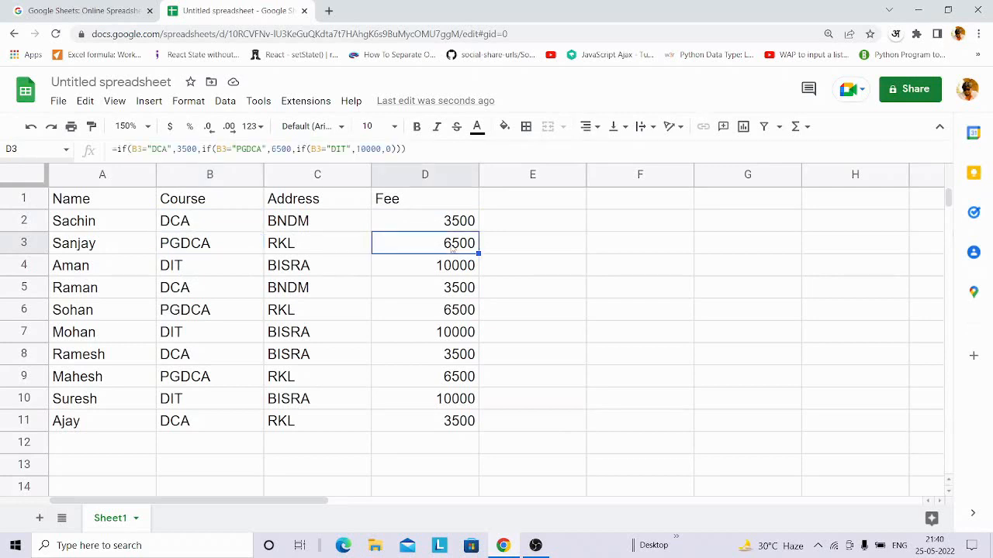
click(199, 267)
click(433, 269)
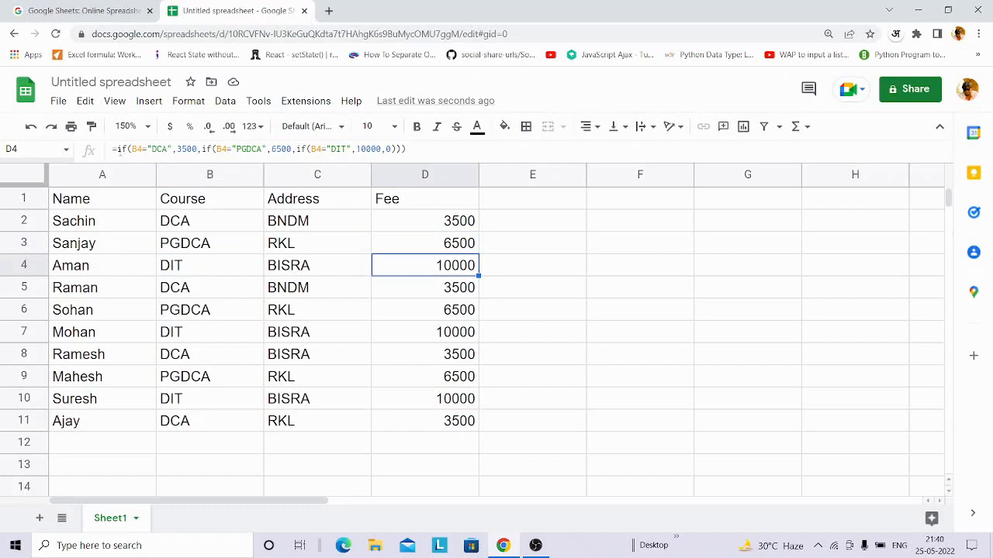
drag(433, 153, 101, 153)
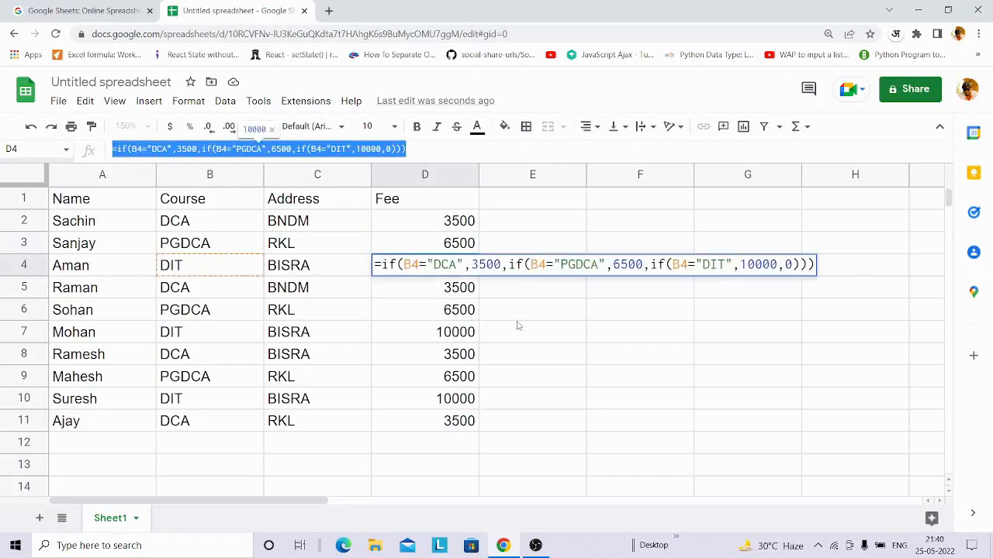
key(Return)
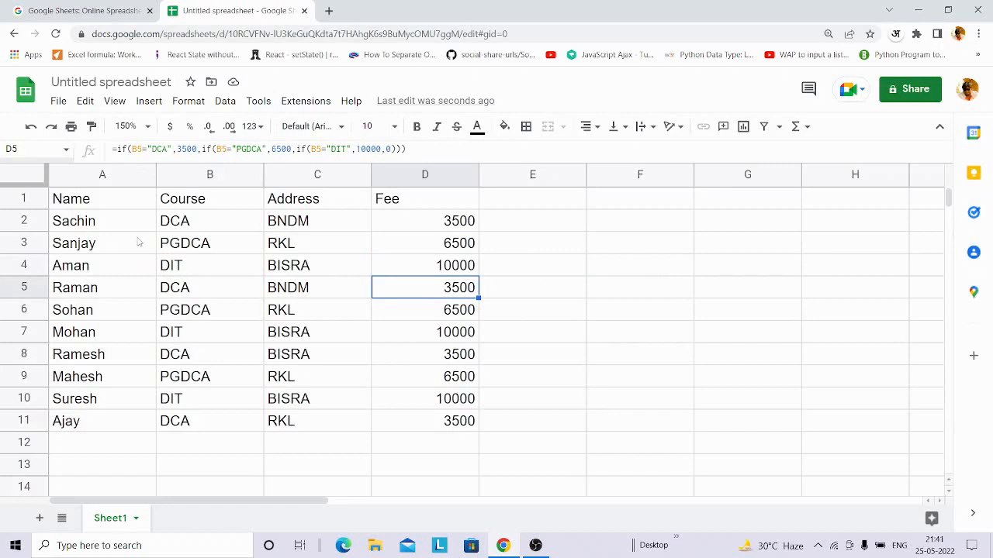
- Enter the label "Sum of DCA" in cell F4
click(629, 271)
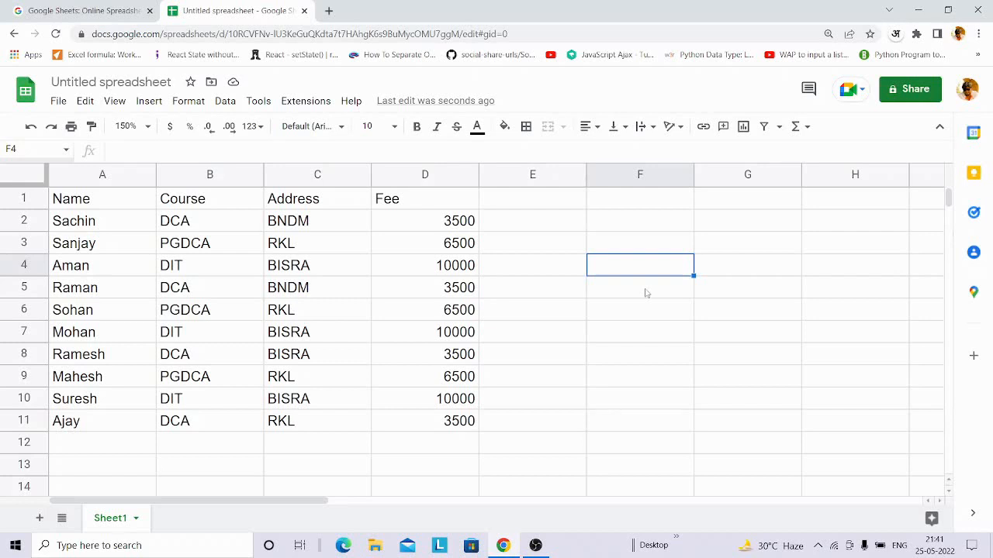
text(Sum )
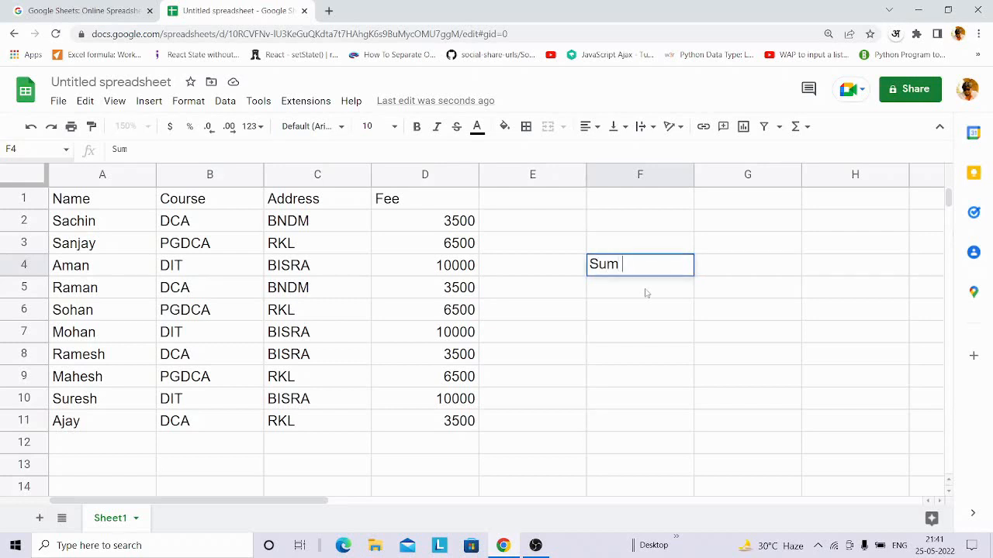
text(of DCA)
click(645, 318)
- Start a SUMIF formula in cell G4 with the Course cells B2:B11 as the range to test
click(747, 270)
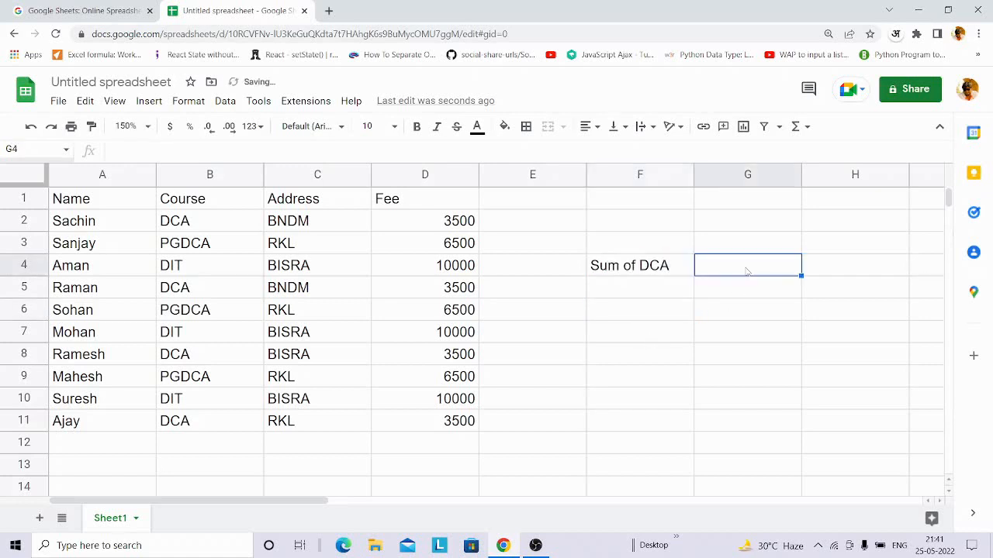
text(=)
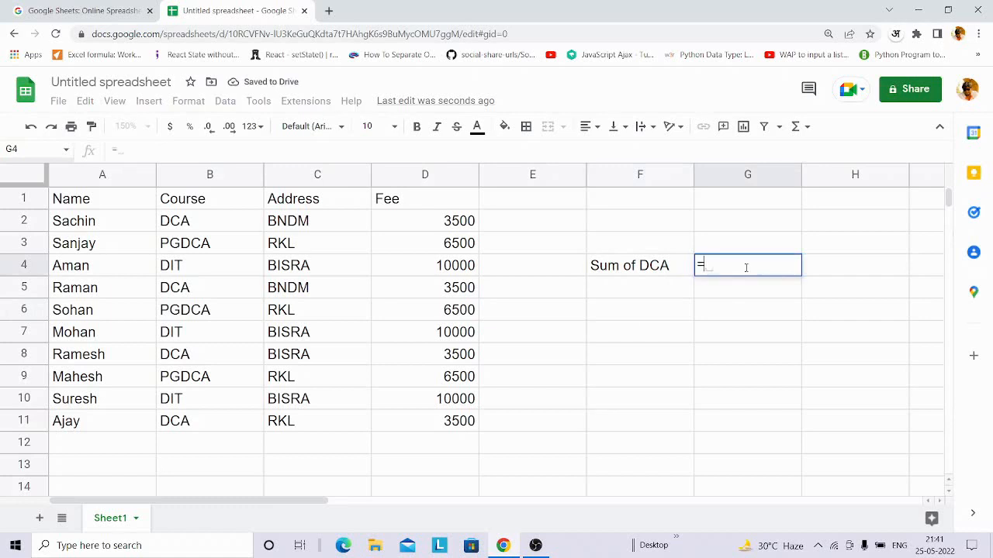
text(sunif)
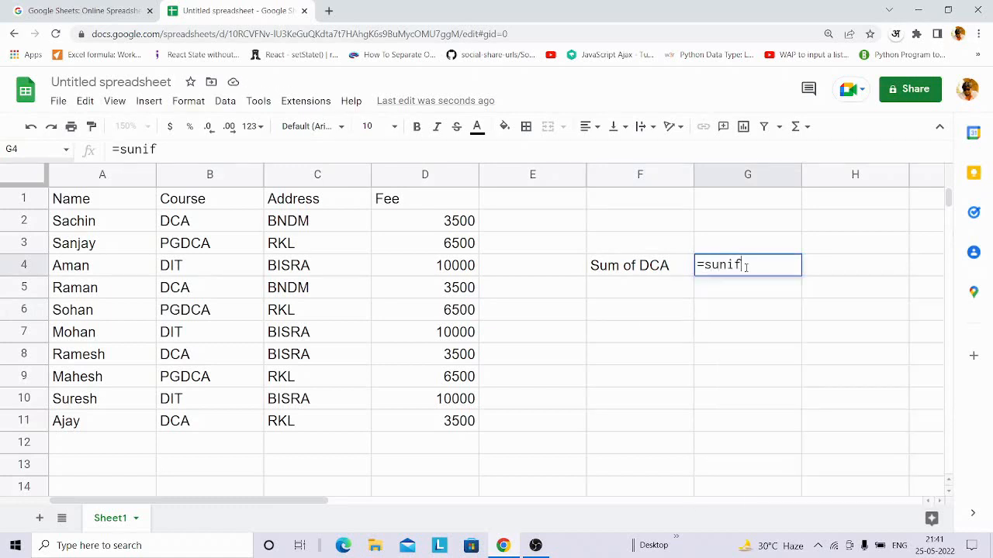
key(BackSpace)
key(BackSpace)
key(BackSpace)
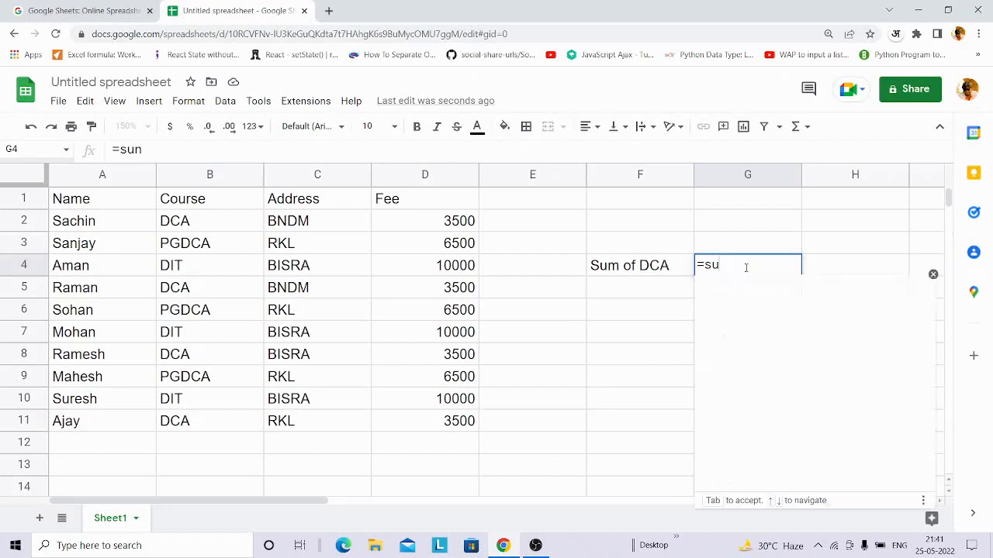
text(mif)
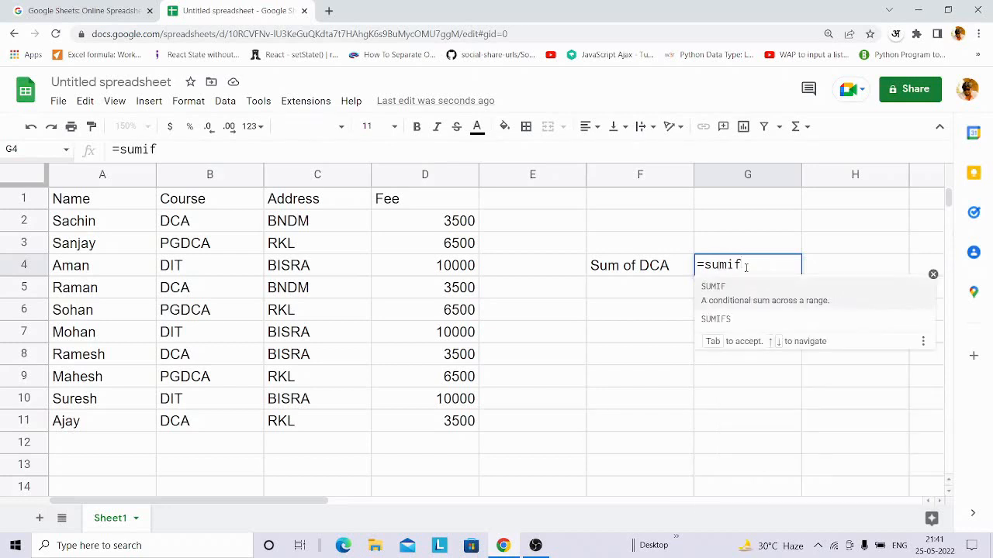
text(()
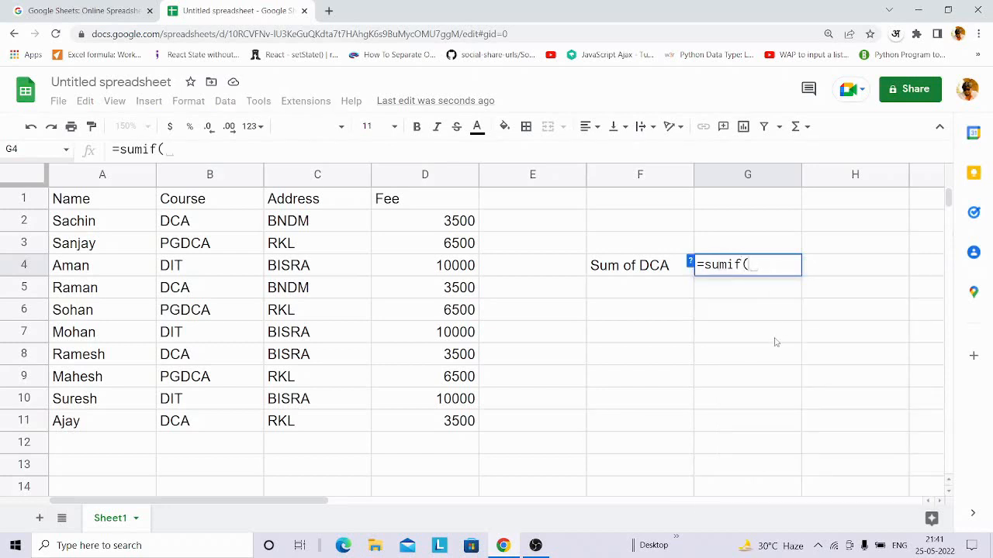
click(198, 221)
drag(200, 234, 200, 414)
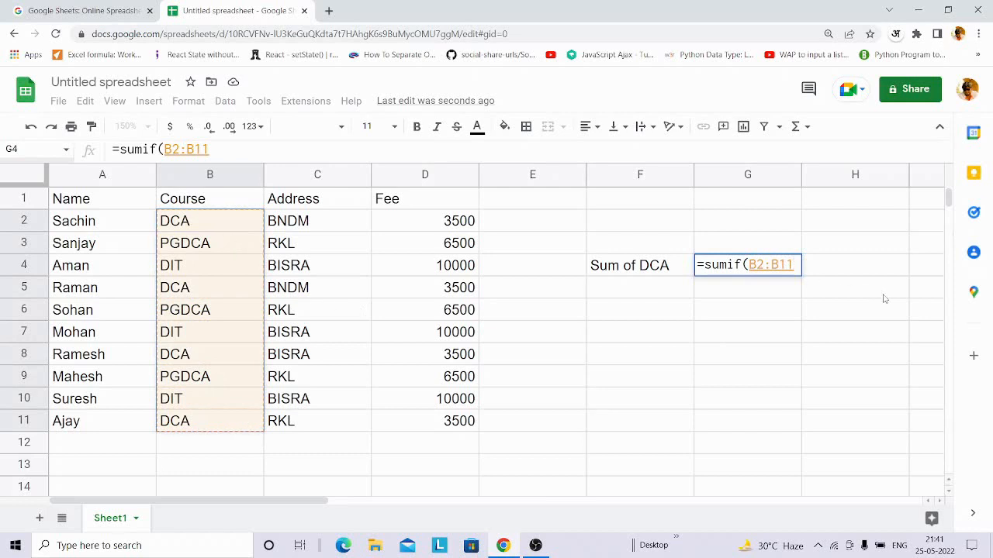
- Add "DCA" as the criterion of the SUMIF formula in G4, ready for the sum range argument
text(,)
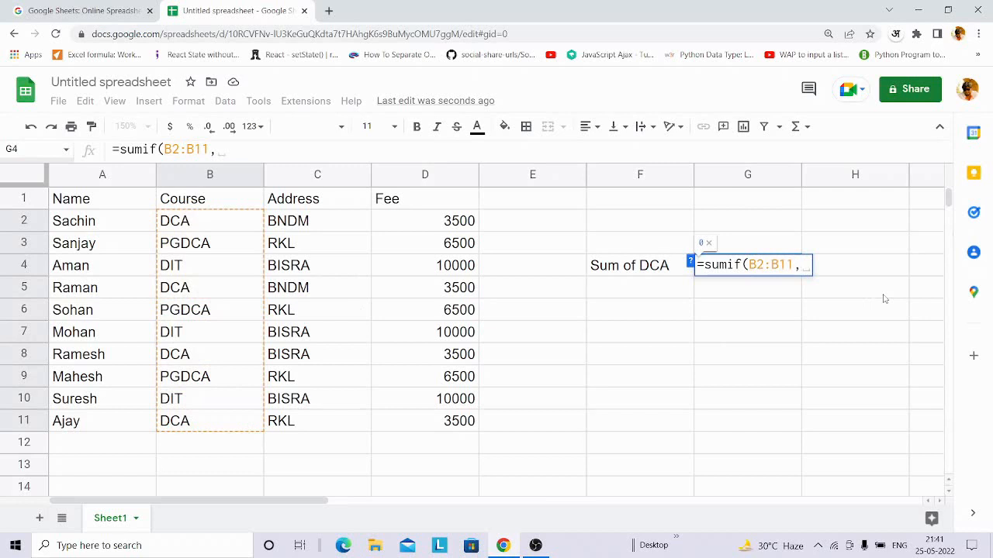
text(")
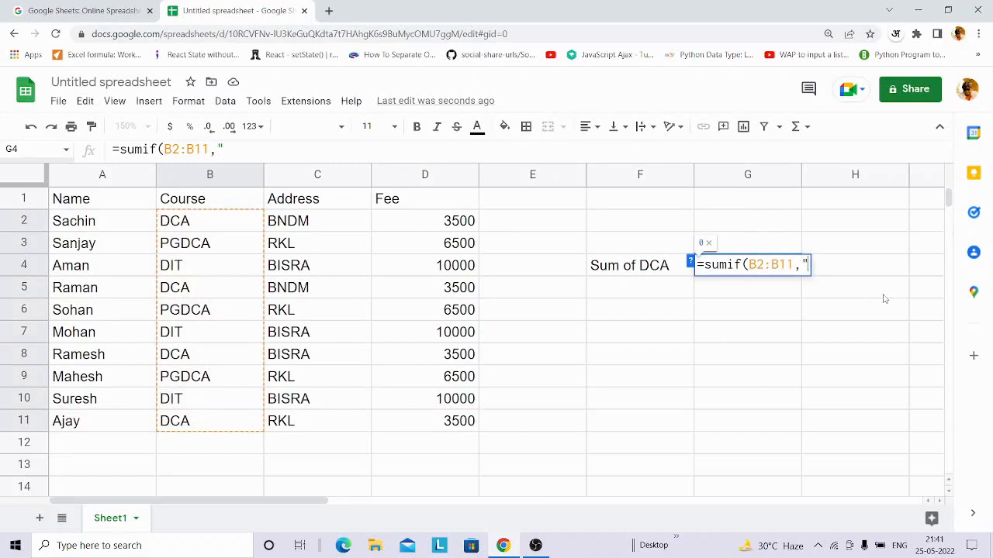
text(DCA)
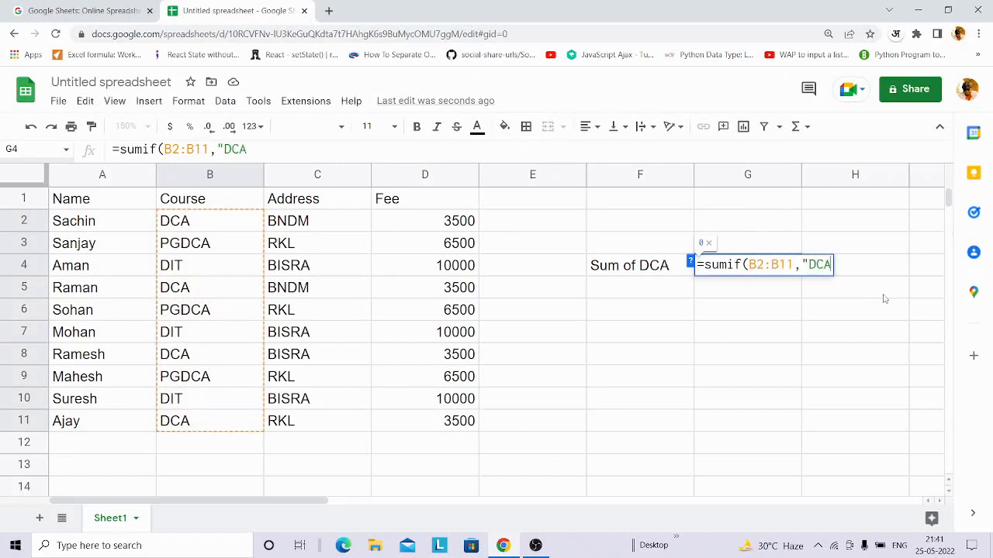
text(",)
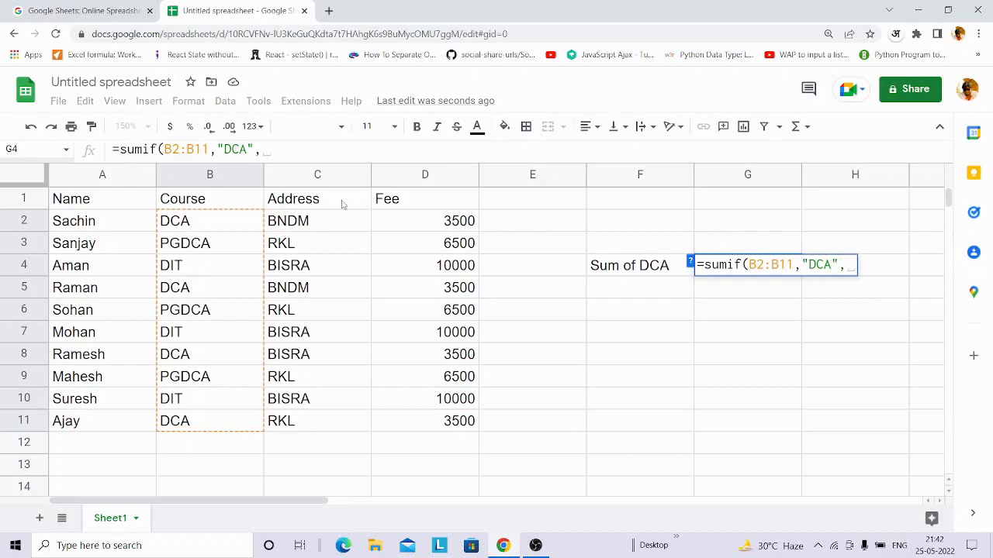
- Complete the SUMIF formula in G4 with the fees D2:D11 as the sum range and check the DCA entries in column B
drag(432, 229, 426, 430)
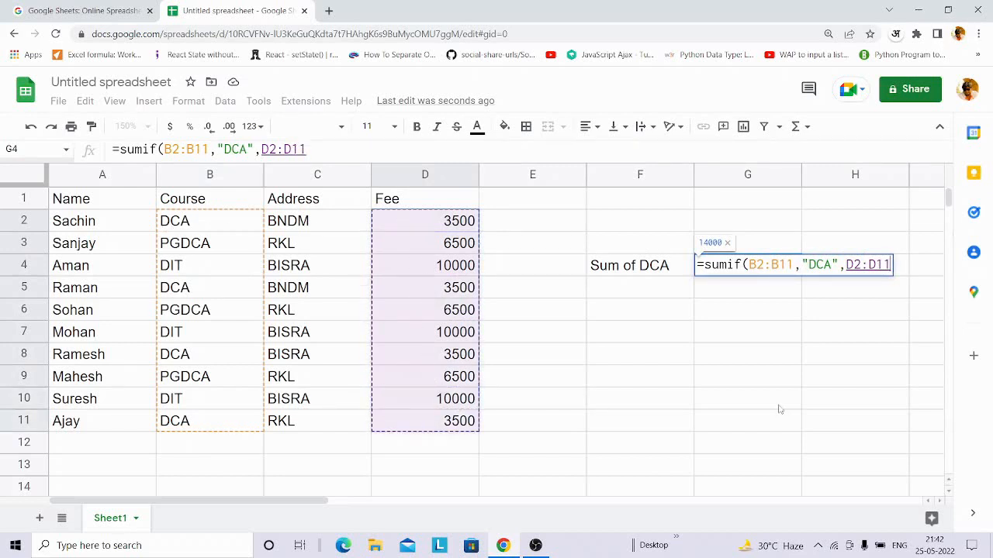
text())
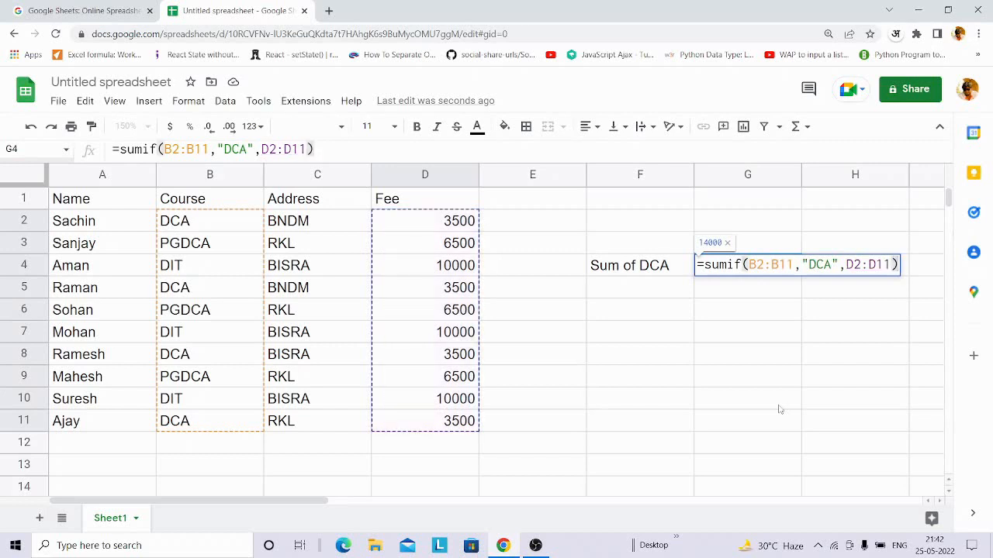
key(Return)
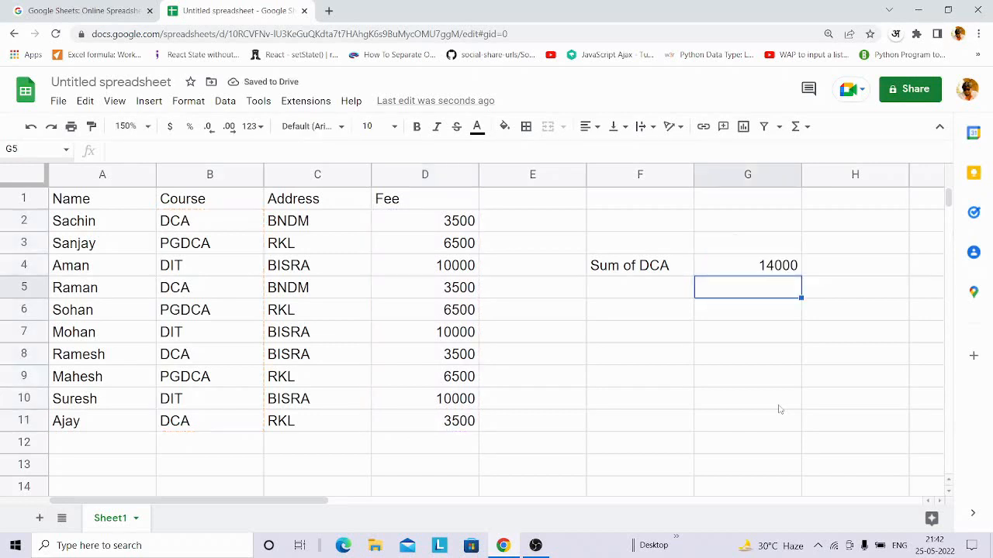
click(190, 221)
click(187, 291)
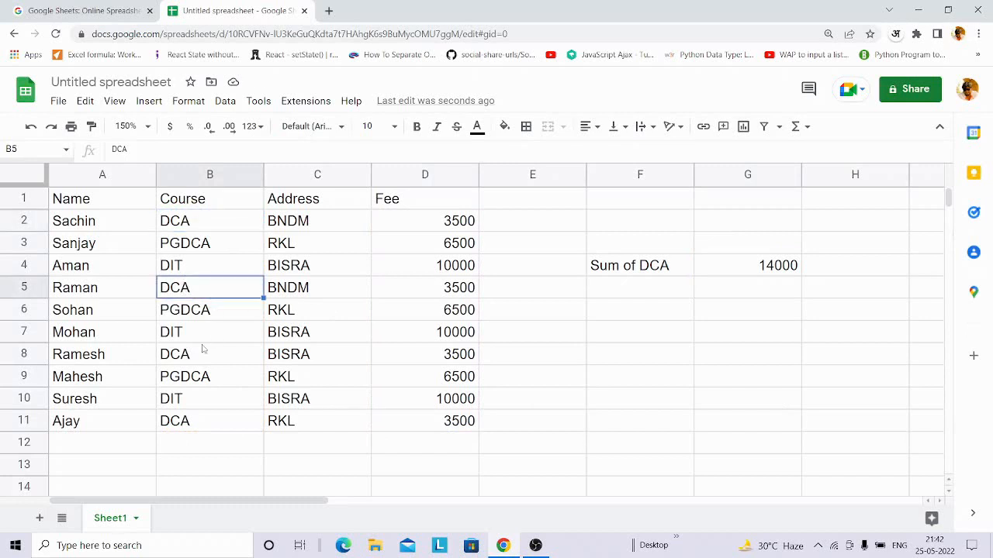
click(175, 355)
click(184, 425)
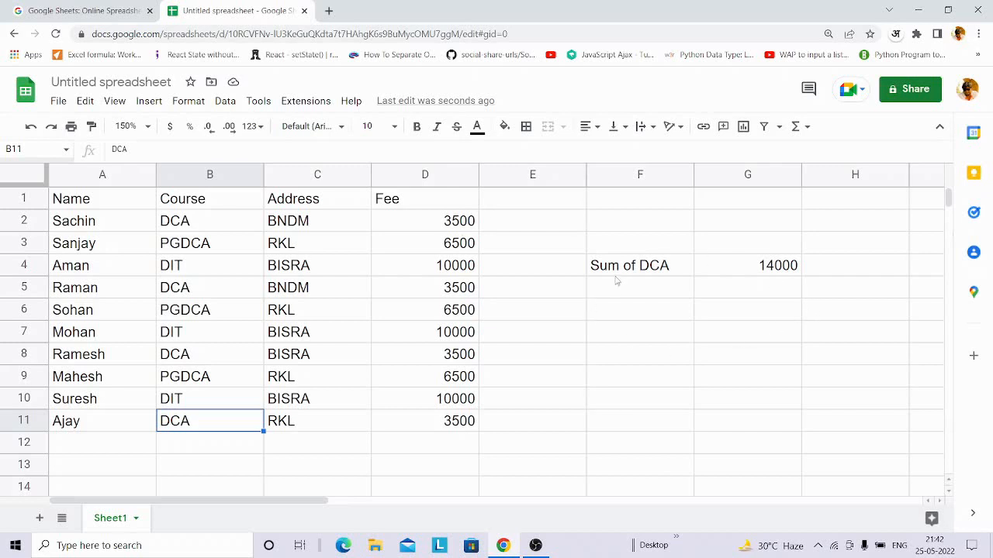
- Enter the label "Sum of DCA in BNDM" in cell F6 and widen column F to fit it
click(620, 314)
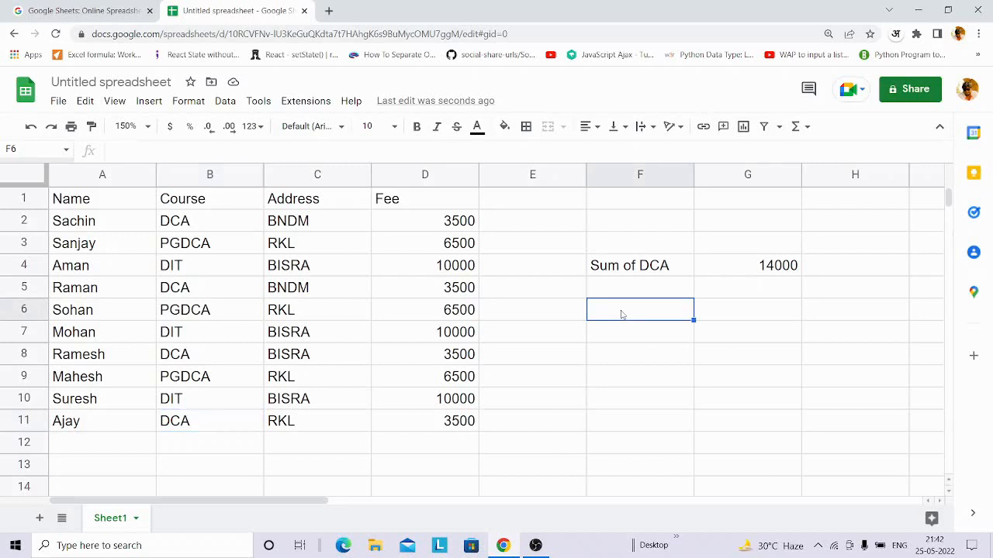
text(Sum)
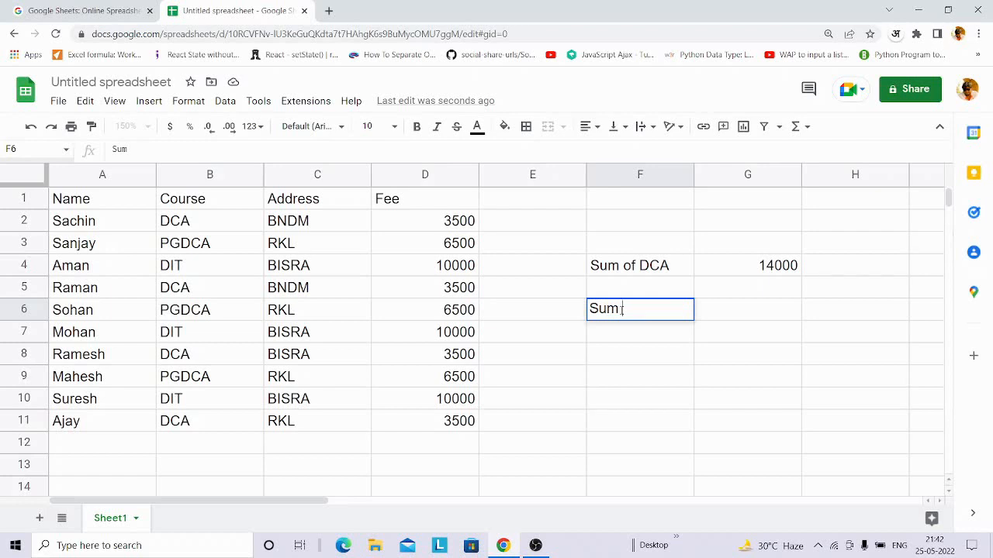
text(of DCA in BNDM)
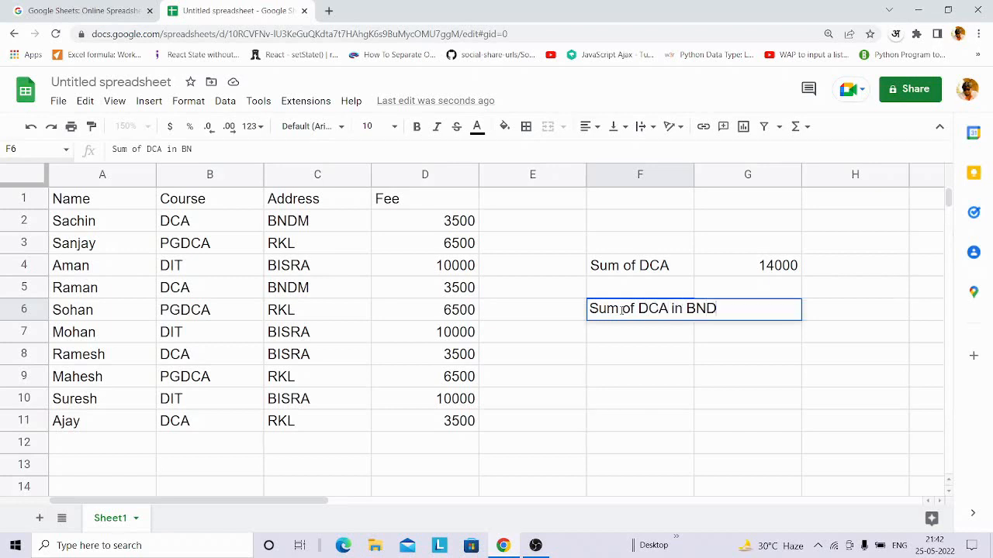
click(635, 376)
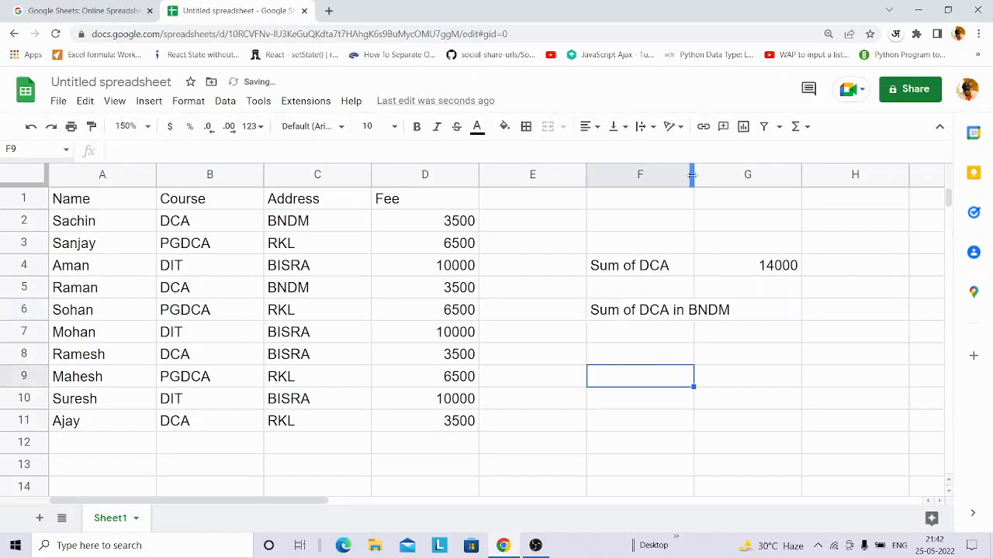
drag(694, 175, 745, 175)
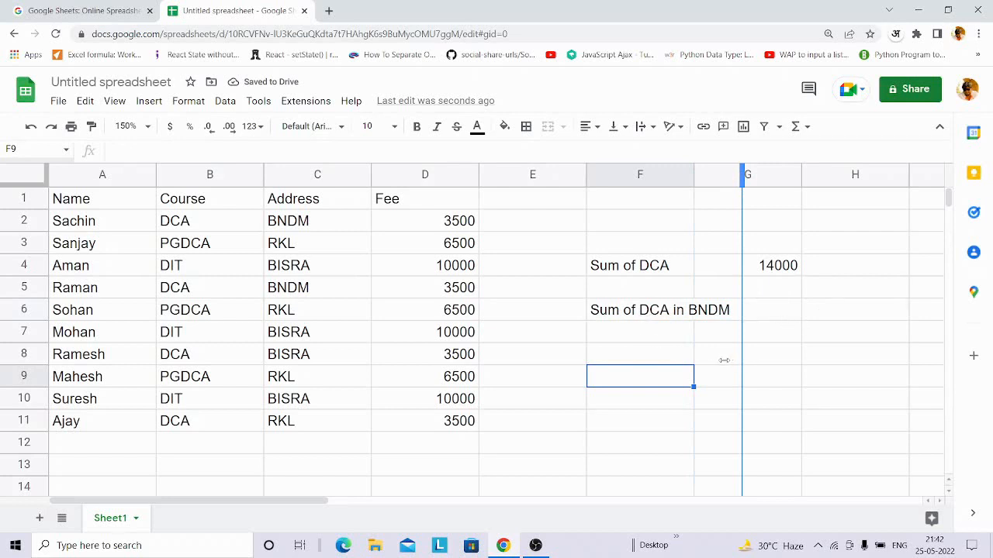
drag(710, 231, 709, 228)
click(709, 227)
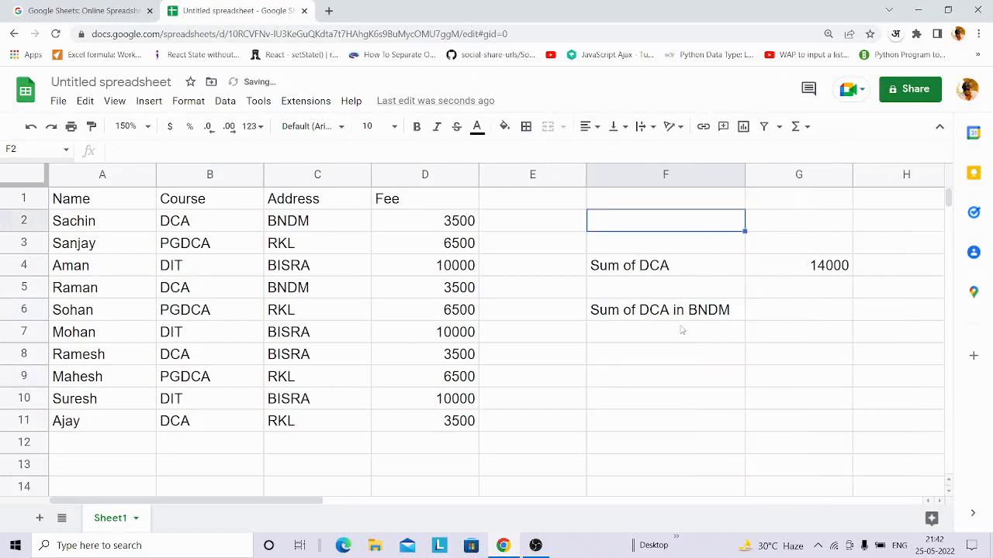
- Review the labels in F4 and F6, the SUMIF formula in G4, and the course, address and fee in row 2
click(665, 316)
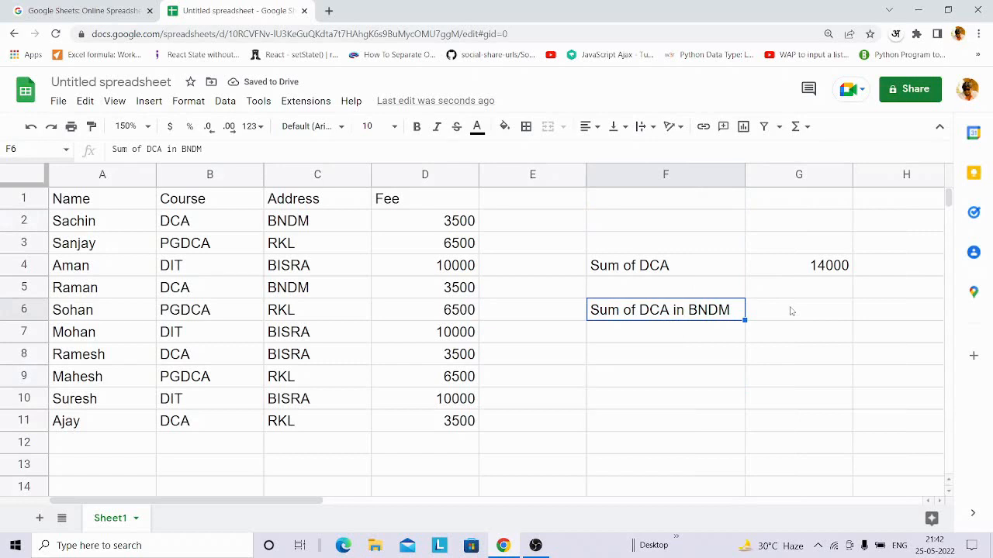
click(659, 273)
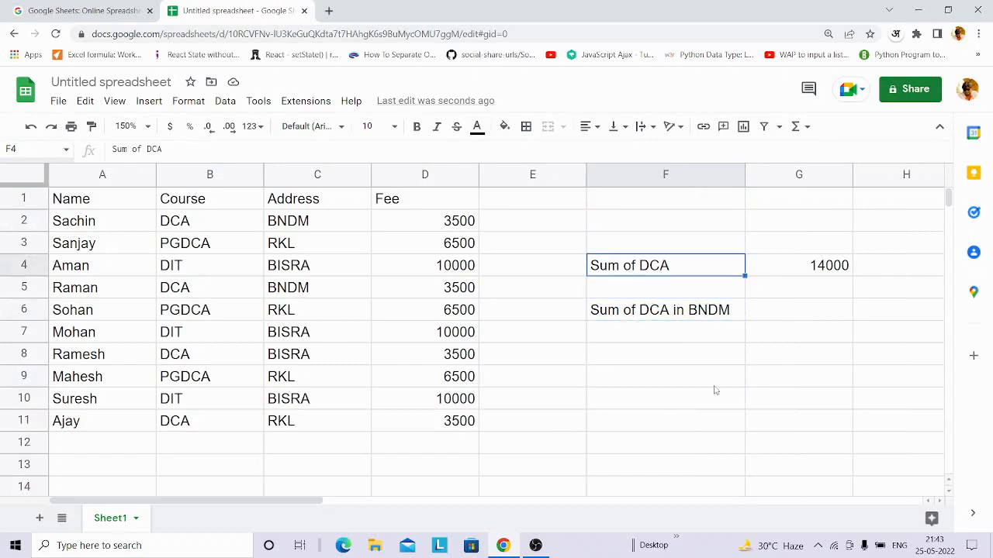
click(820, 273)
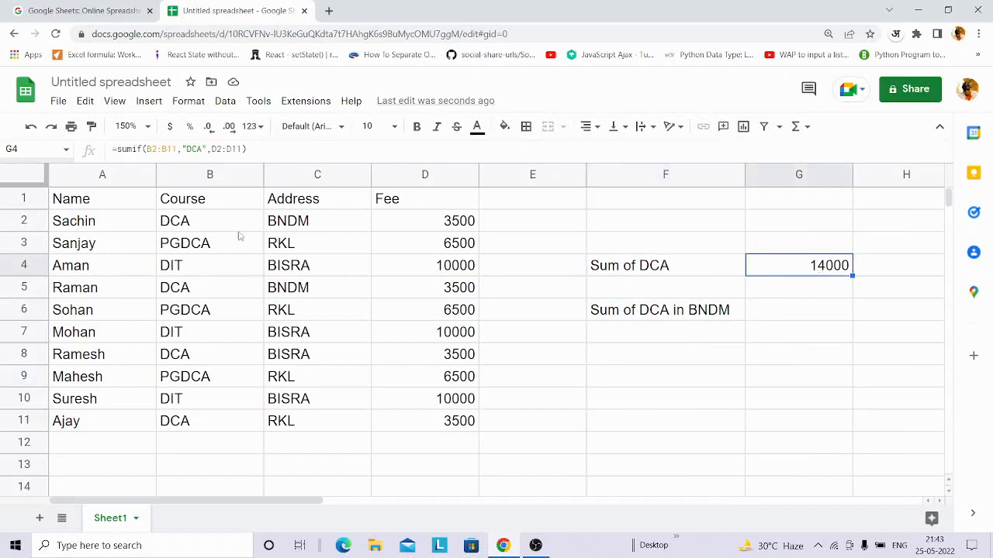
click(185, 224)
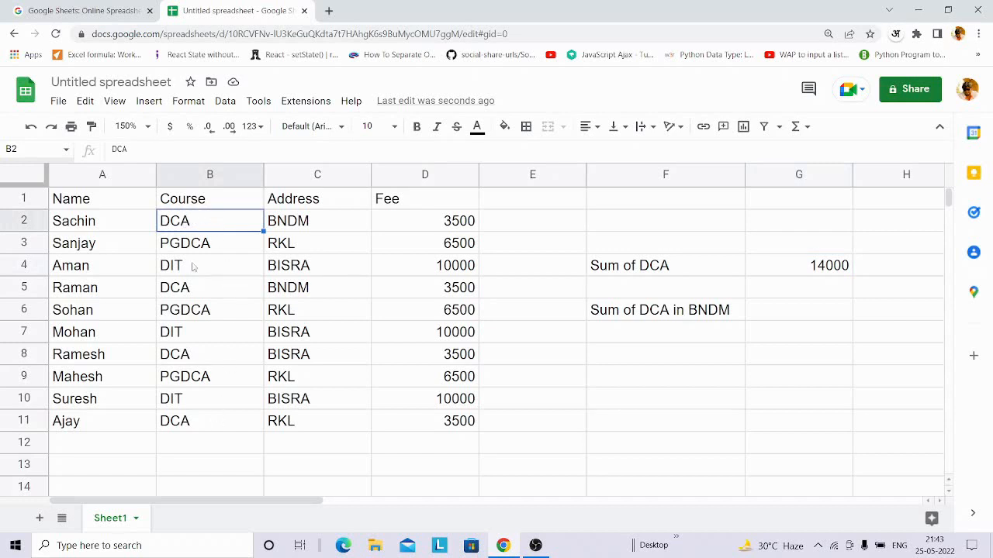
click(311, 226)
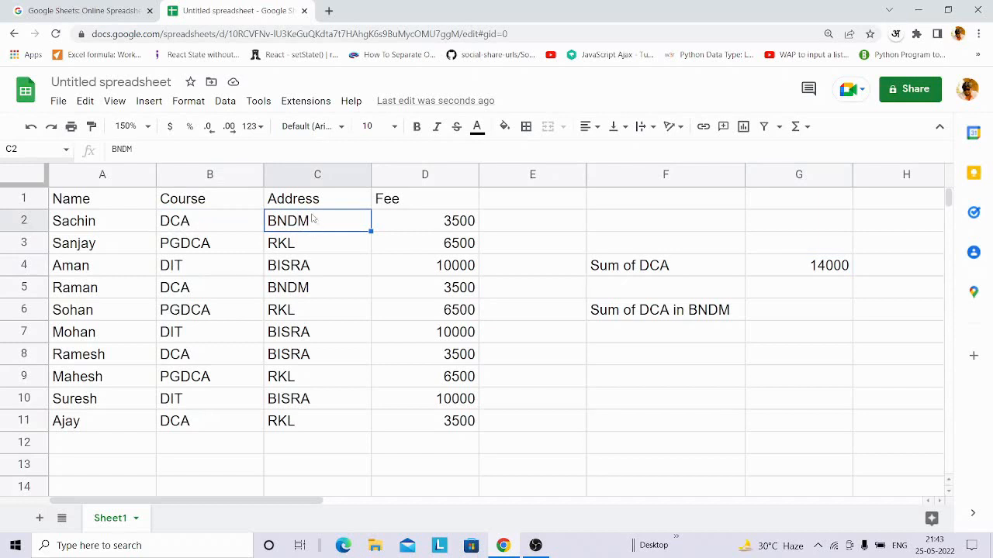
click(198, 227)
click(308, 226)
click(423, 224)
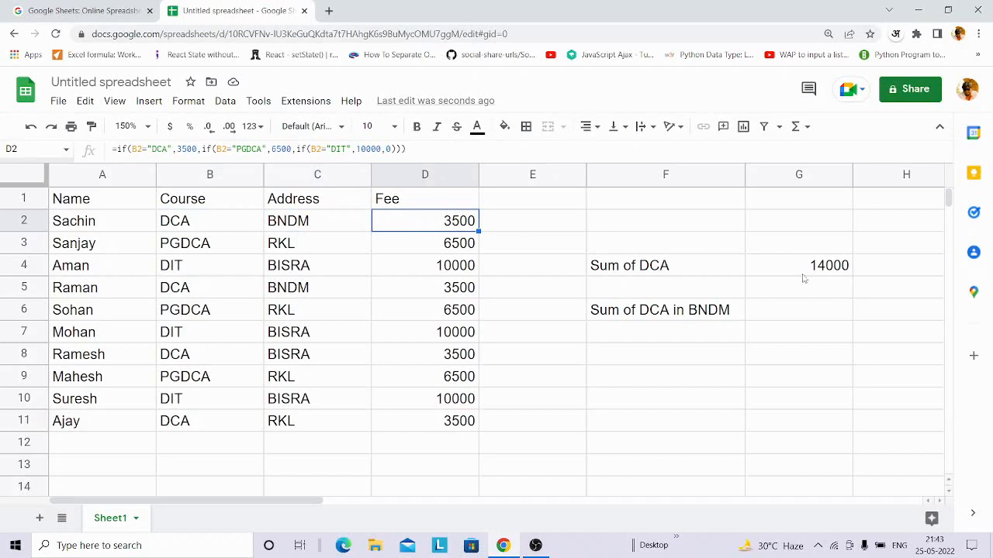
- Start a SUMIFS formula in cell G6 with the Fee cells D2:D11 as the sum range
click(813, 313)
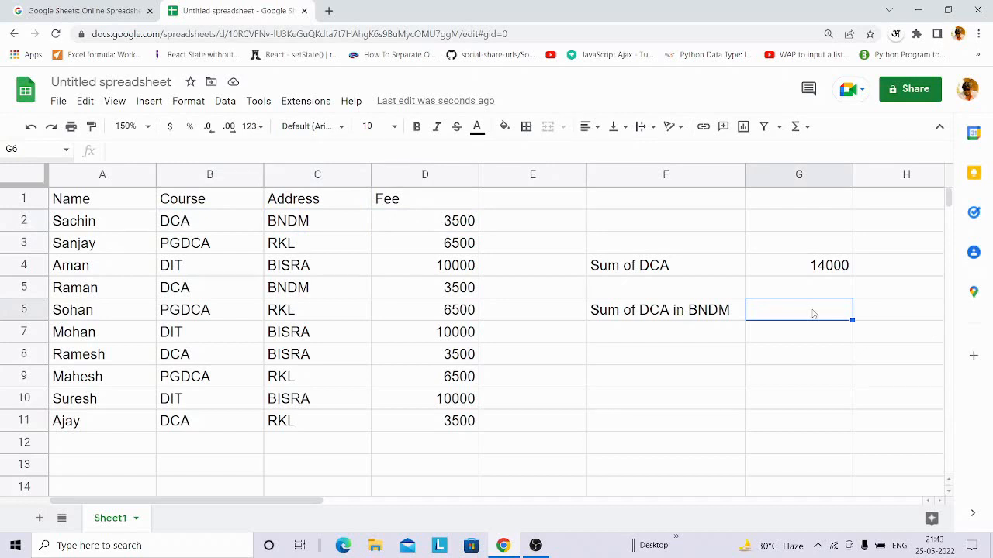
text(=sumifs)
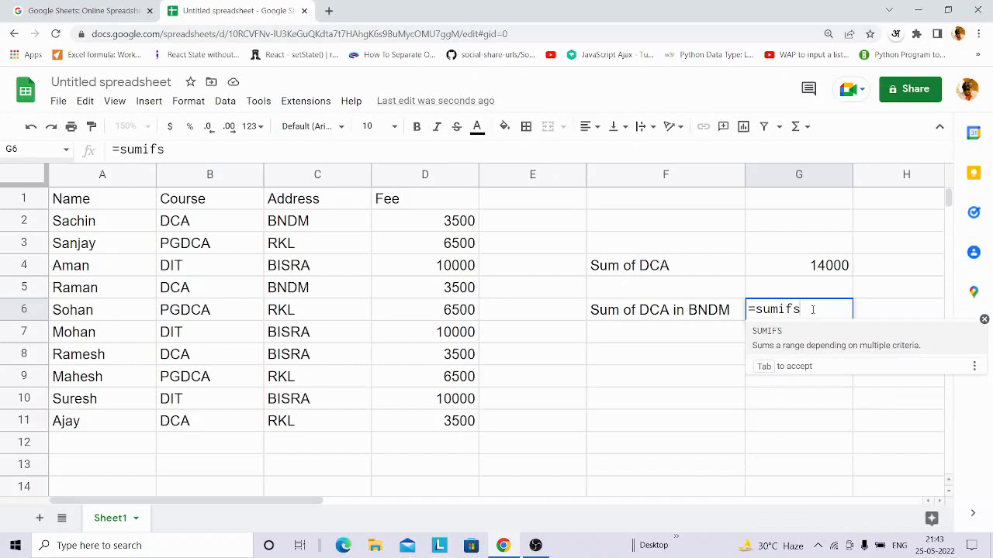
text(()
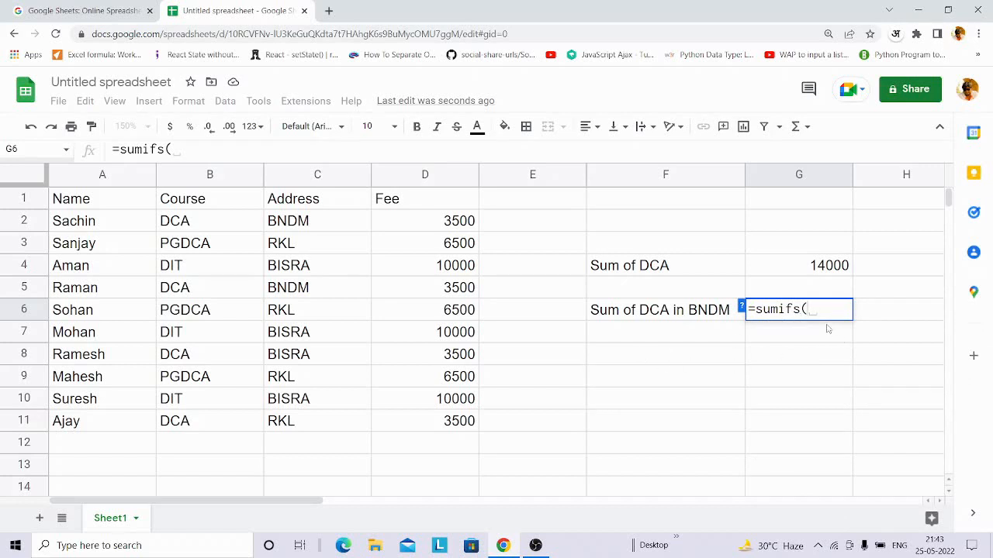
key(BackSpace)
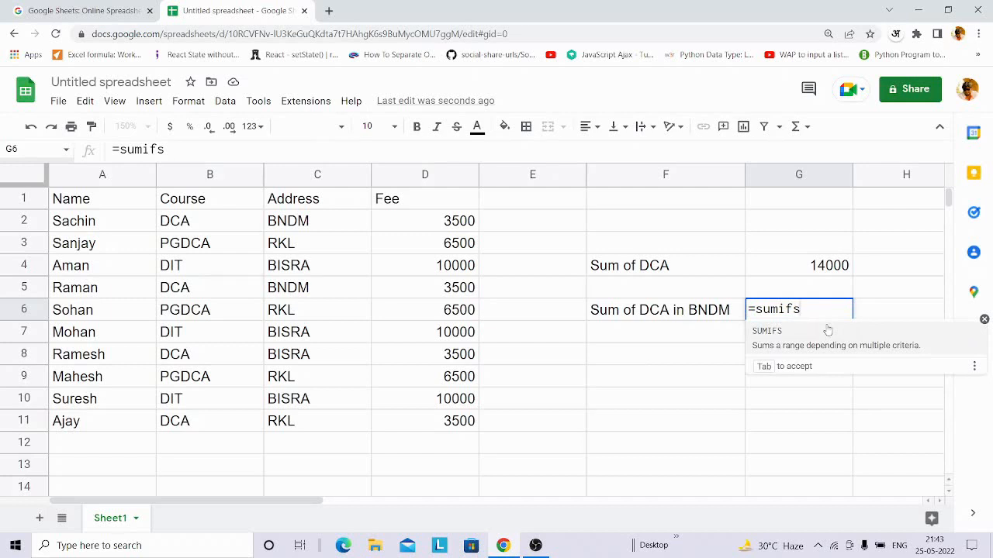
text(()
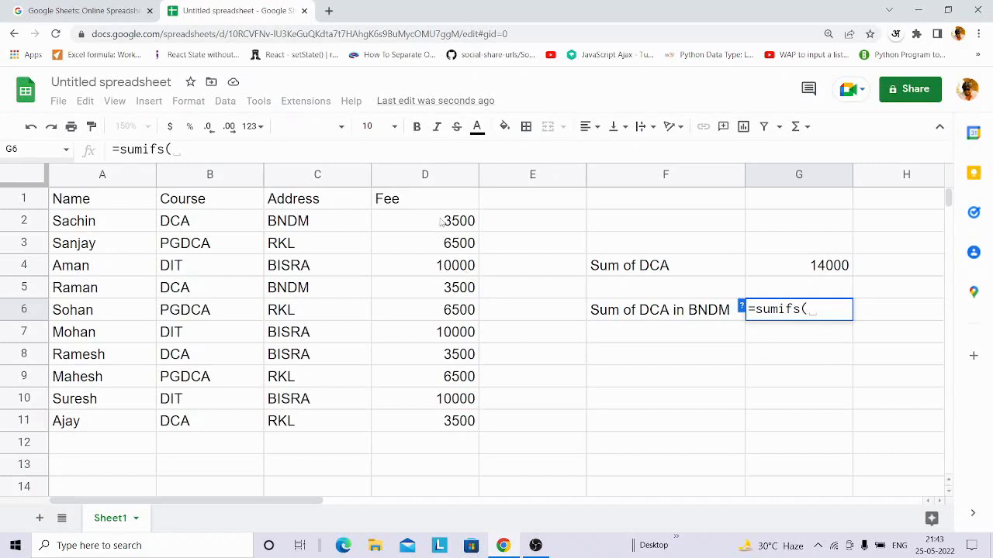
drag(443, 223, 427, 419)
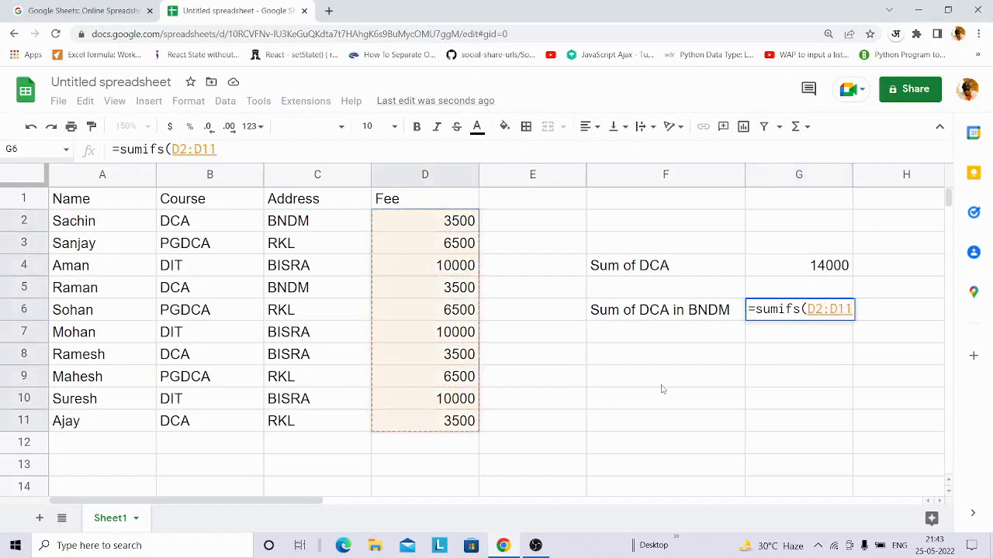
text(,)
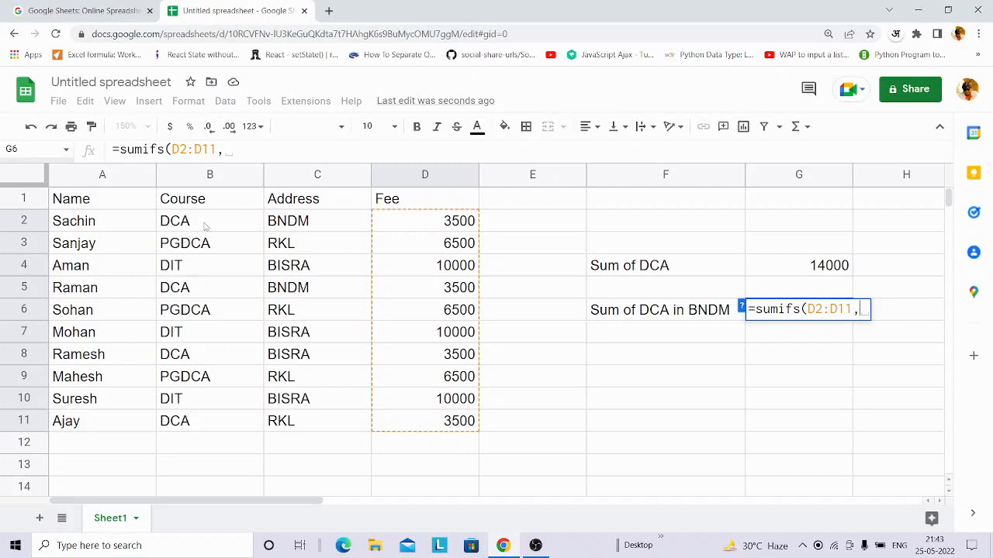
- Add the Course cells B2:B11 with the criterion "DCA" as the first condition of the SUMIFS formula in G6
drag(202, 224, 199, 421)
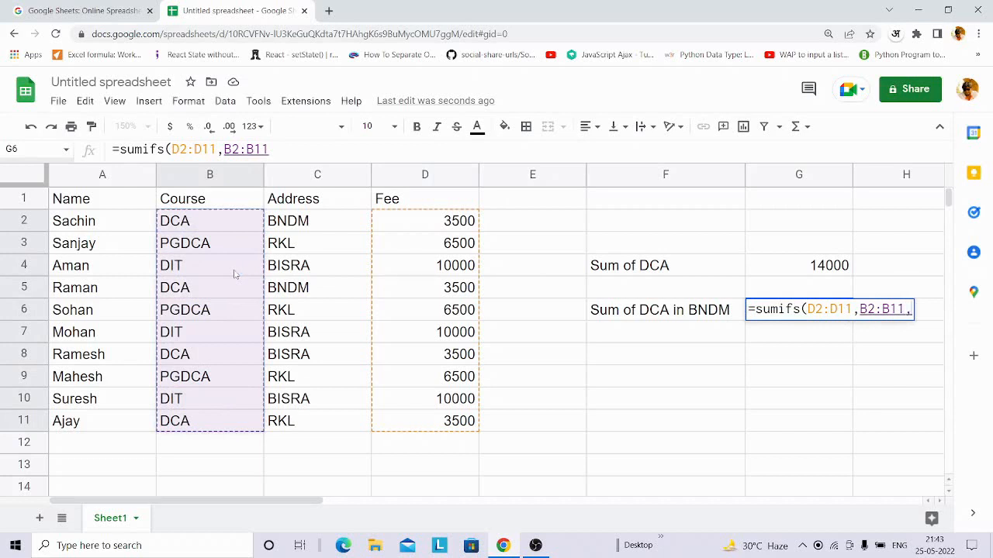
text(,"DCA)
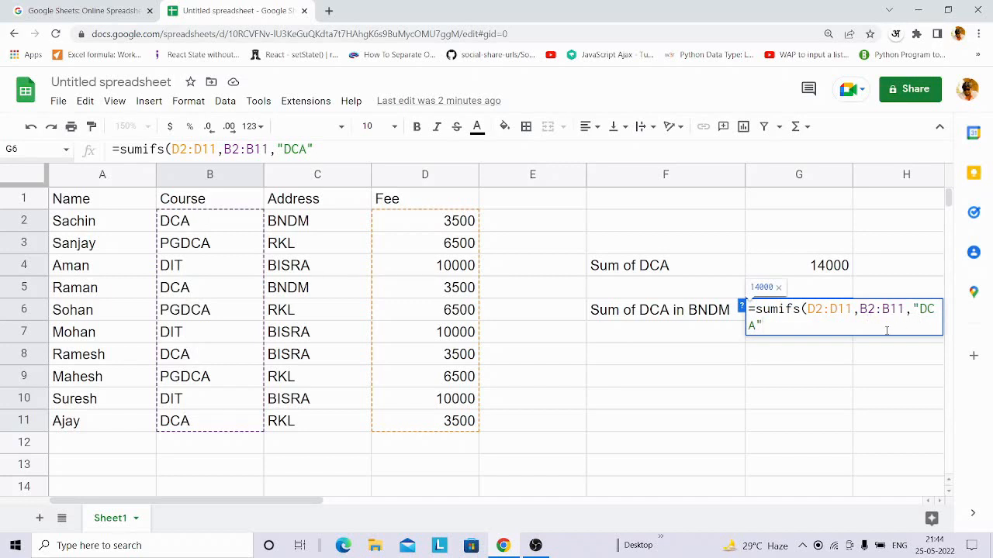
text(,)
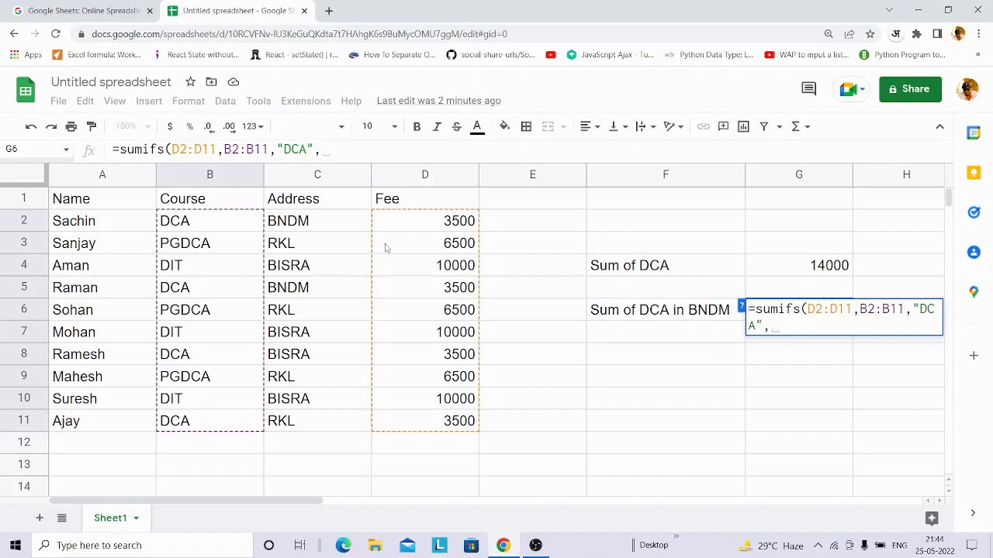
- Add the Address cells C2:C11 with the criterion "BNDM" as the second condition and complete the SUMIFS formula in G6
click(315, 222)
drag(315, 250, 304, 423)
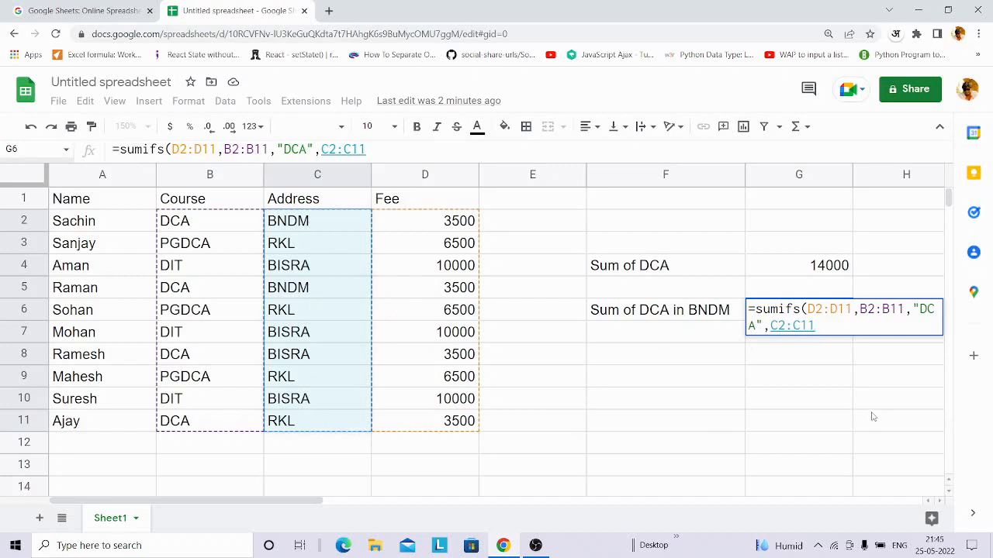
text(,)
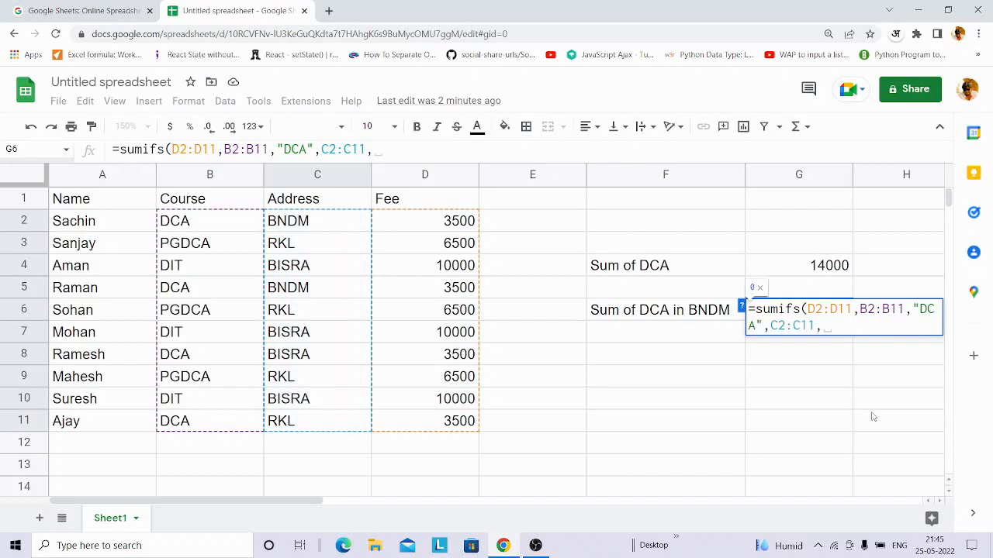
text(")
text(BND)
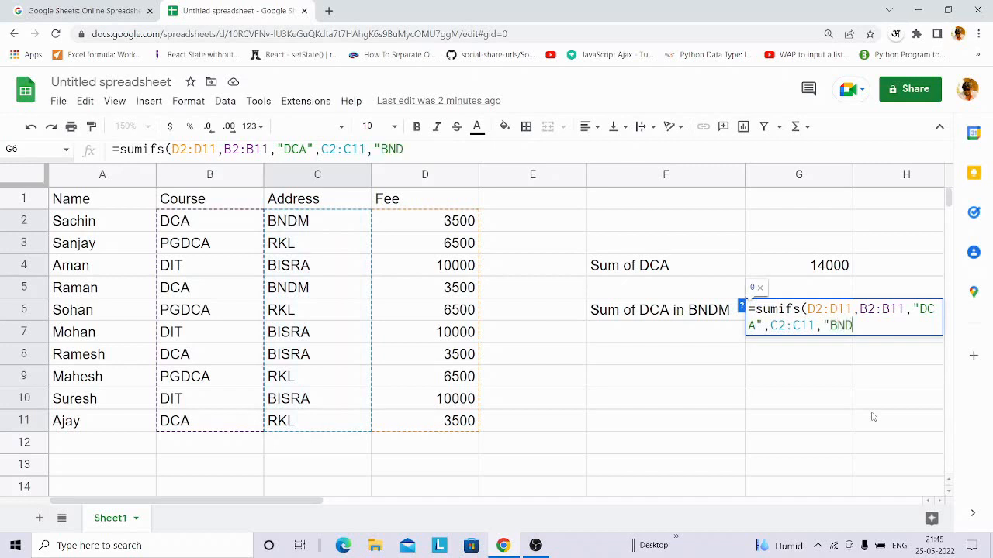
text(M"))
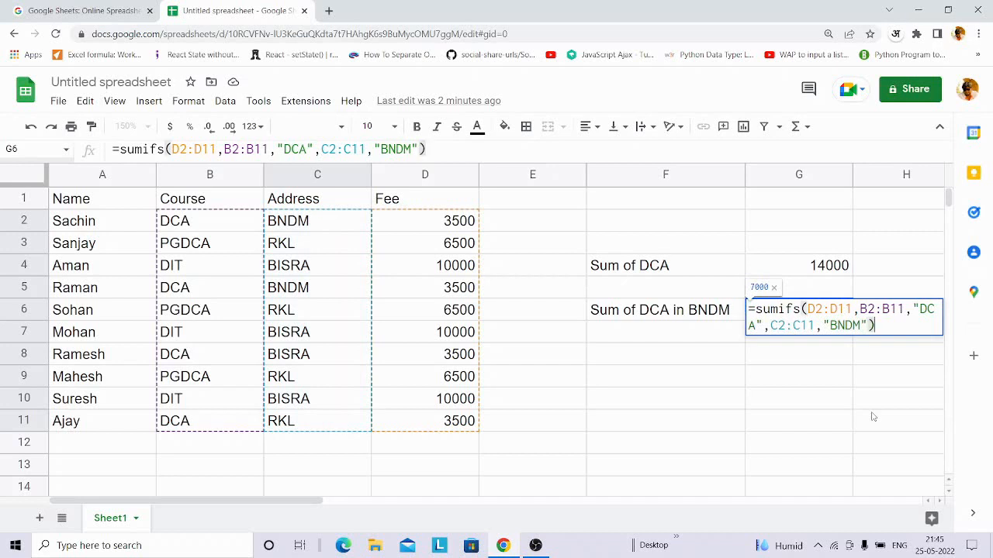
key(Return)
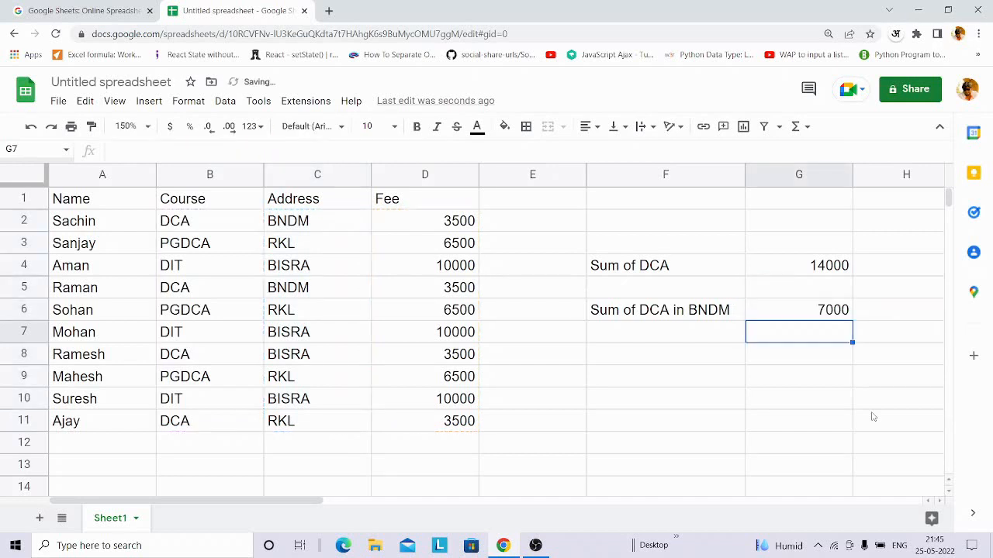
- Check the SUMIFS result in G6 against the courses, addresses and fees of the DCA students in rows 2, 5, 8 and 11
click(821, 315)
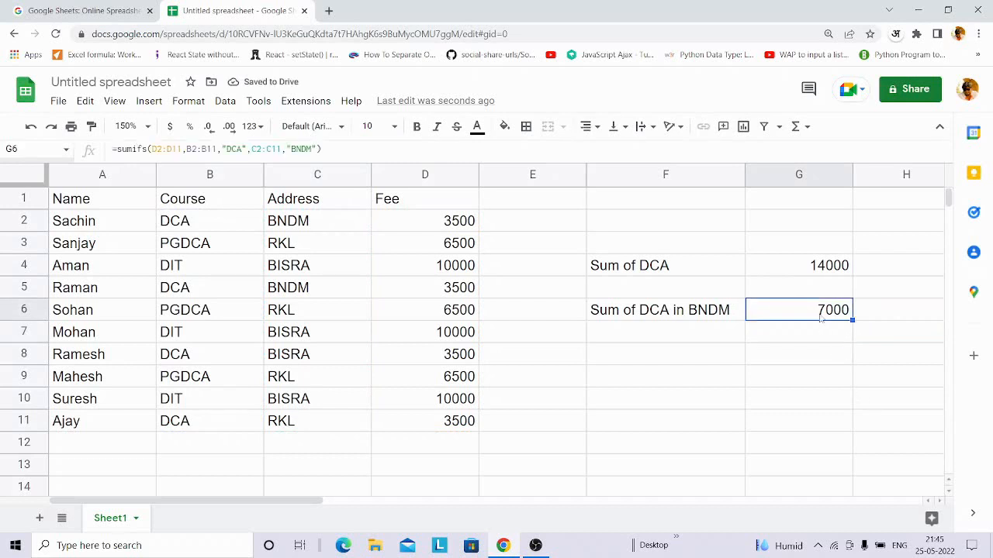
click(170, 225)
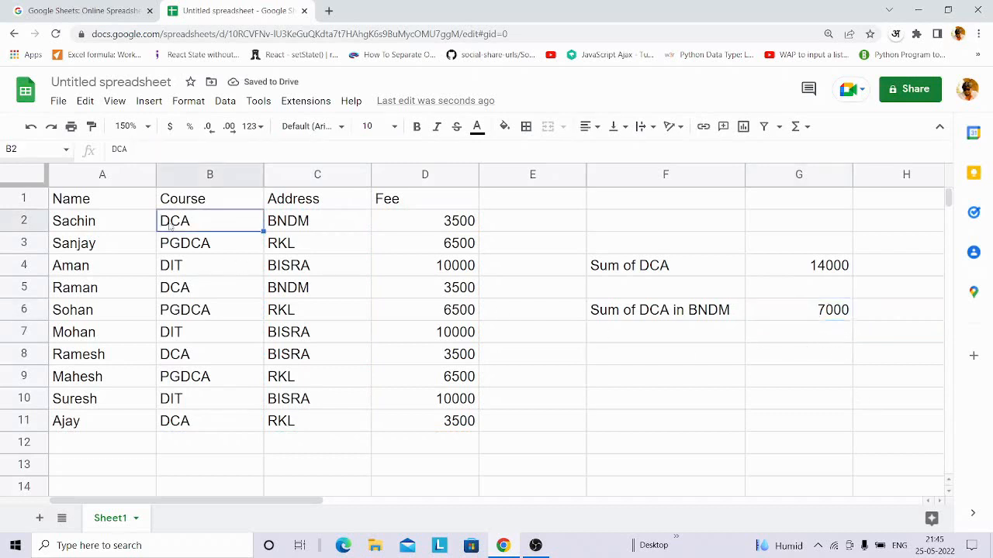
click(302, 224)
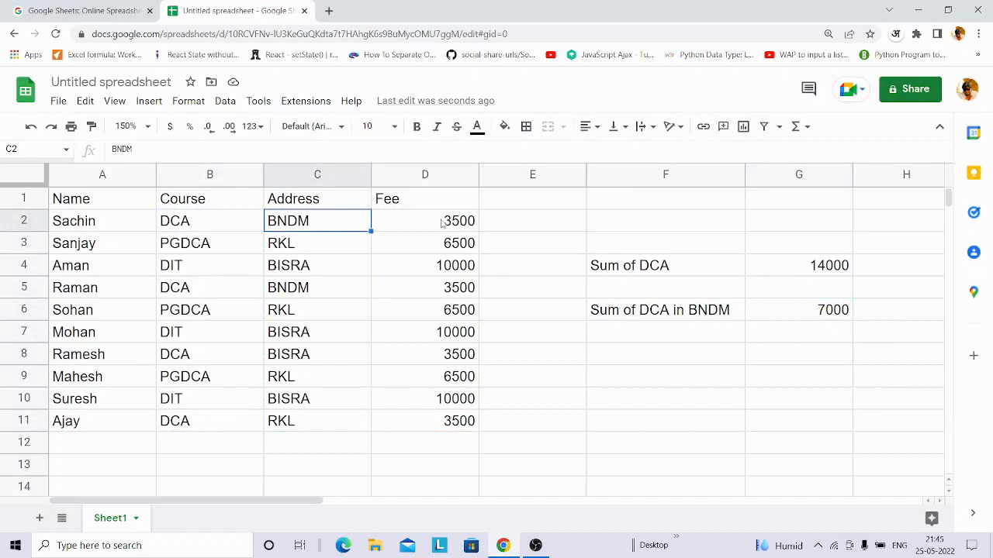
click(469, 224)
click(535, 226)
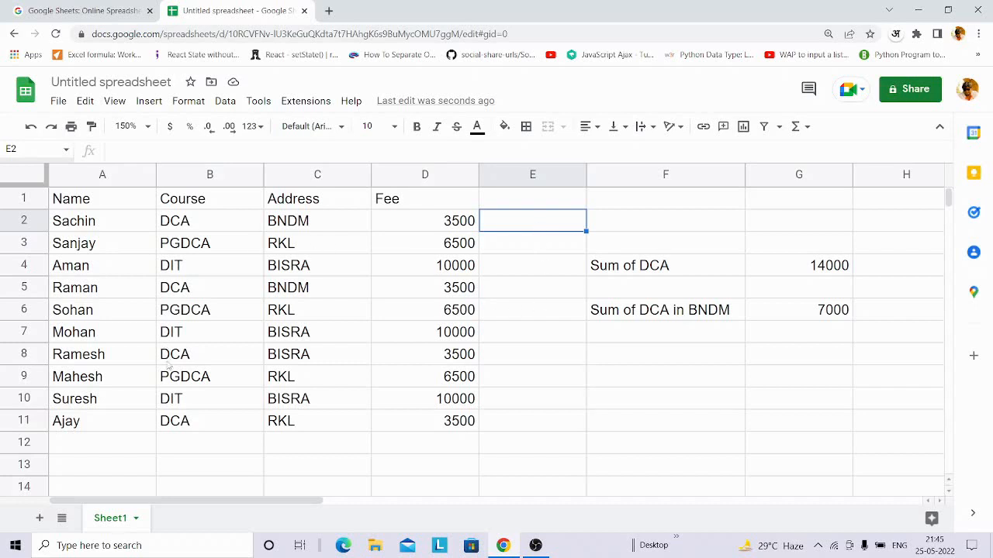
click(188, 290)
click(336, 293)
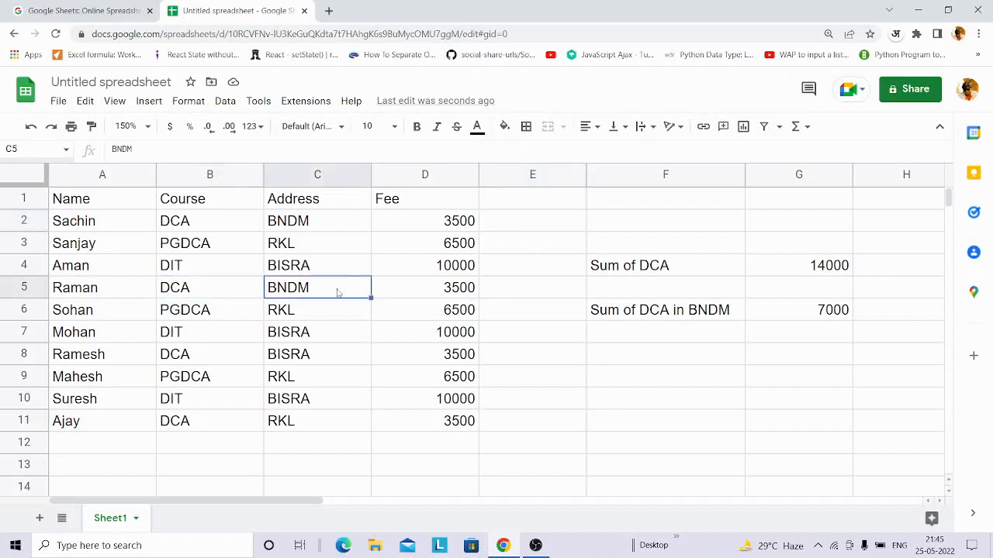
click(471, 290)
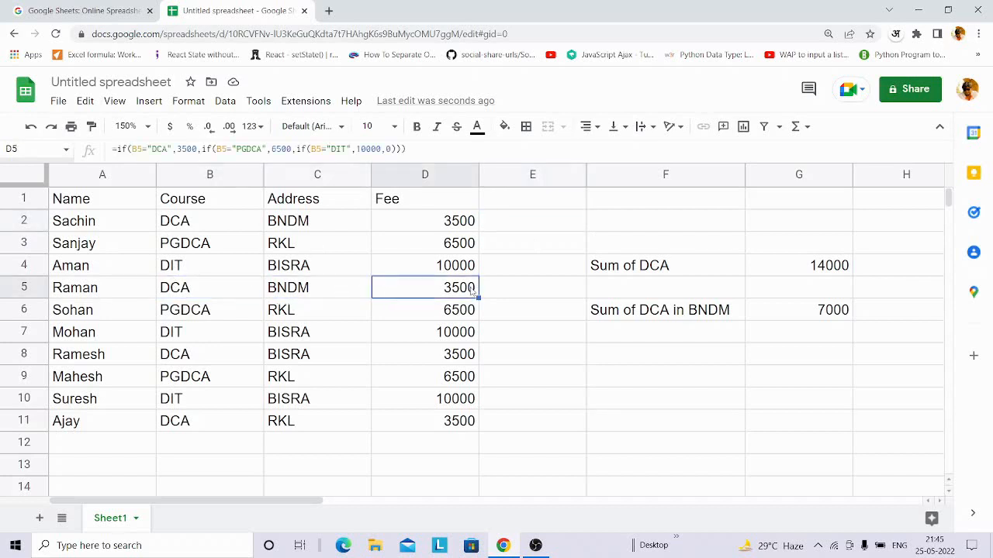
click(183, 356)
click(313, 357)
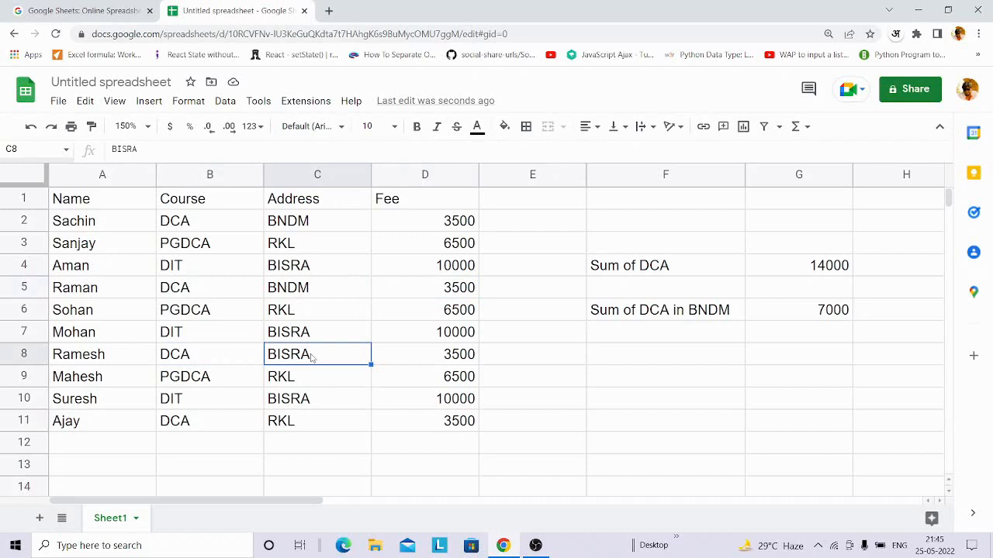
click(190, 424)
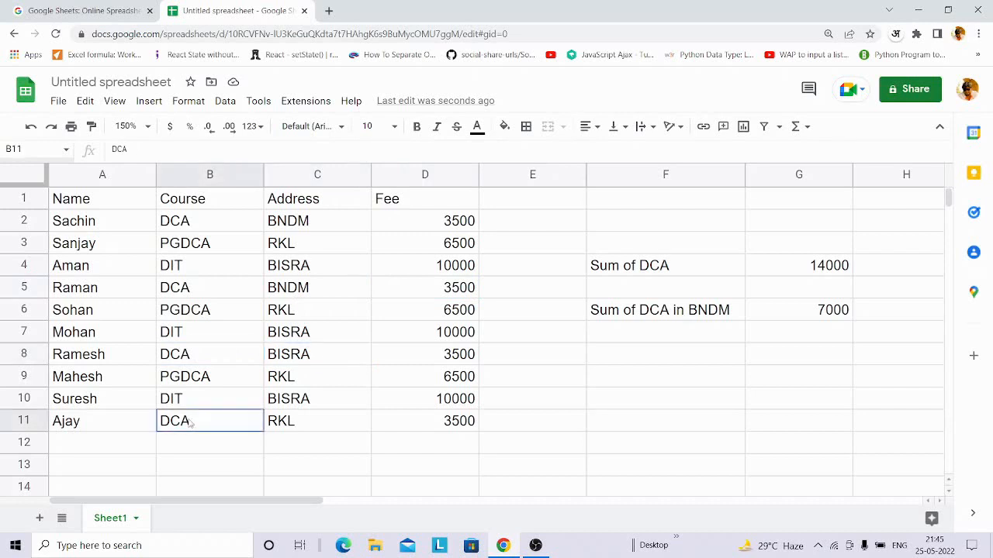
click(286, 426)
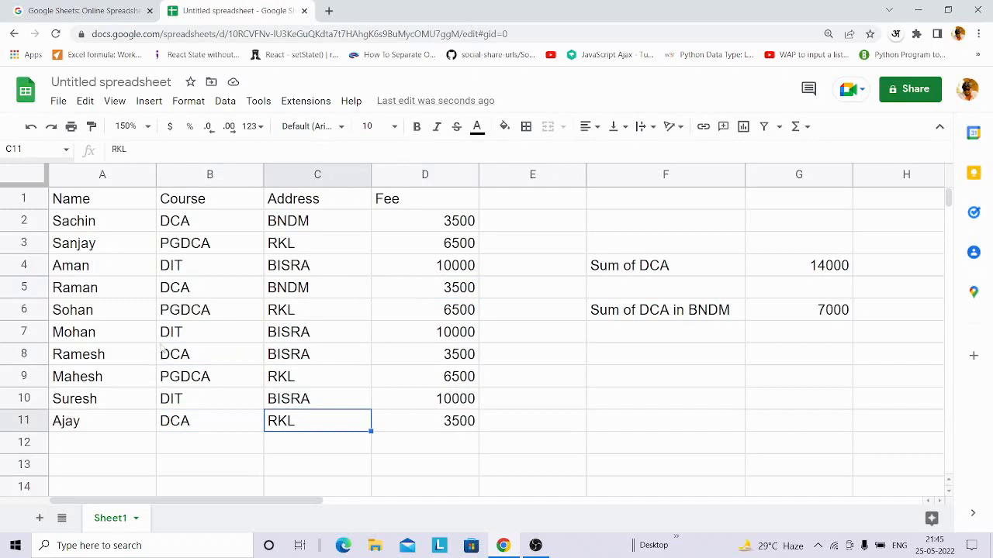
- Enter the label "Sum of DIT in Bisra" in cell F8
click(634, 361)
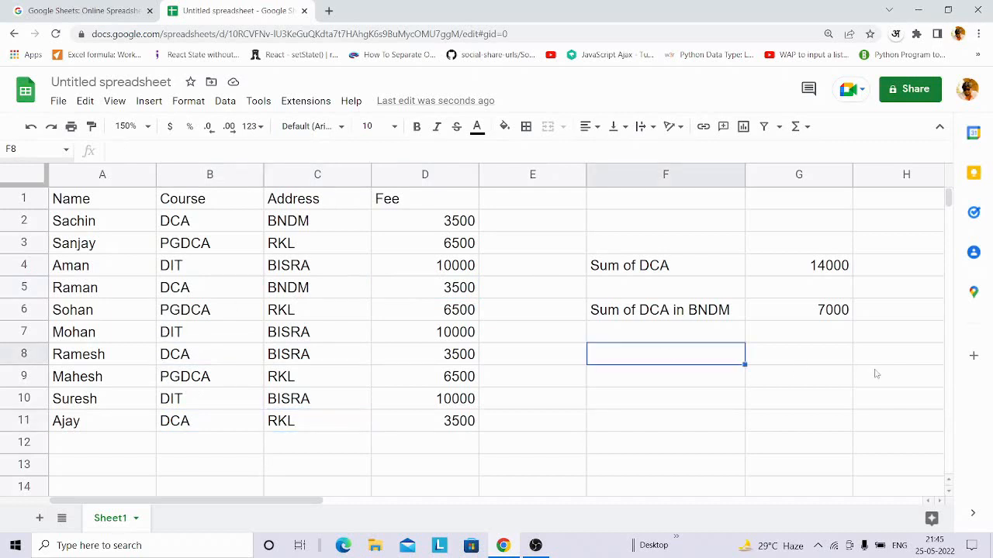
text(Sum)
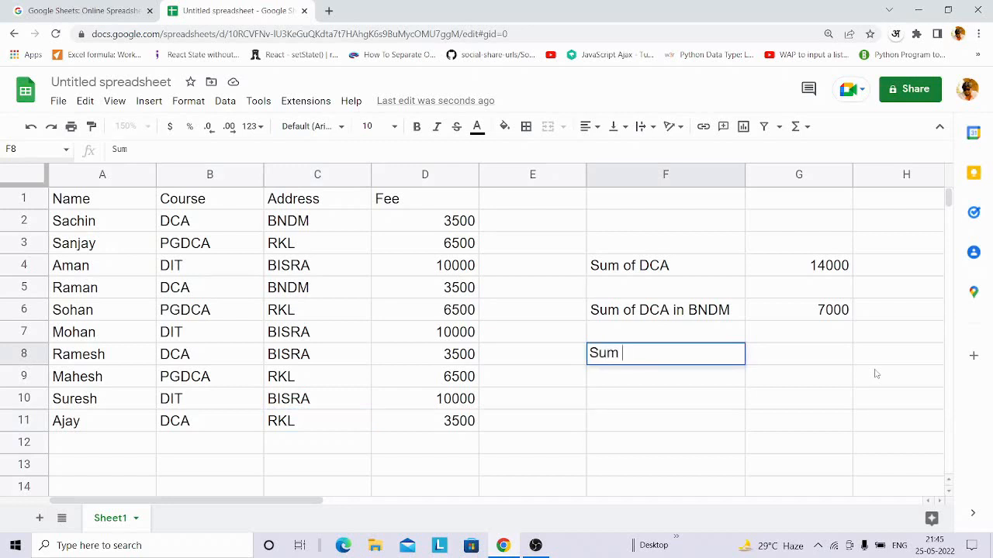
text( of DIT in B)
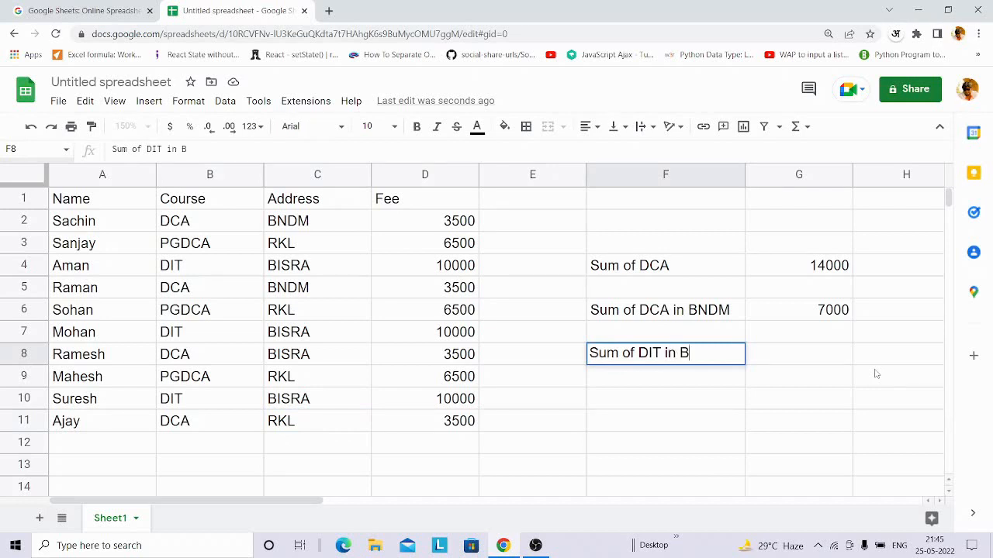
text(isra)
key(Return)
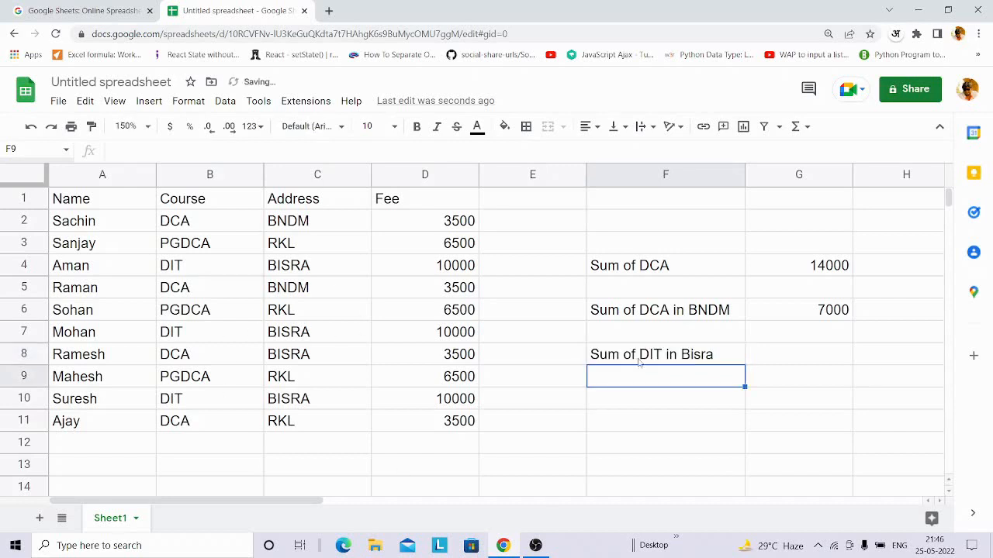
- Compare the course and address of the DIT students in rows 4, 7 and 10, and change the address in C7 to BNDM
click(176, 266)
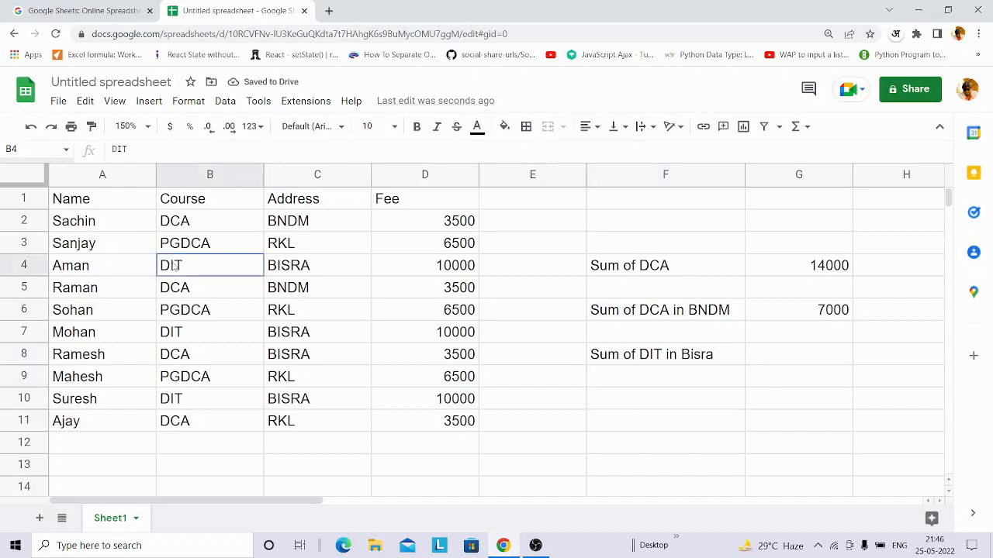
click(309, 272)
click(249, 334)
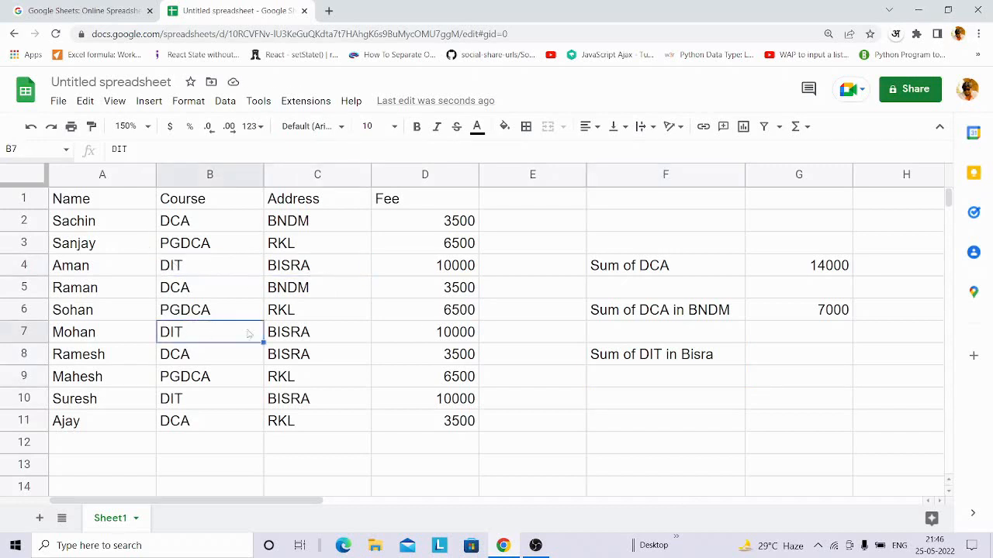
click(313, 338)
click(190, 401)
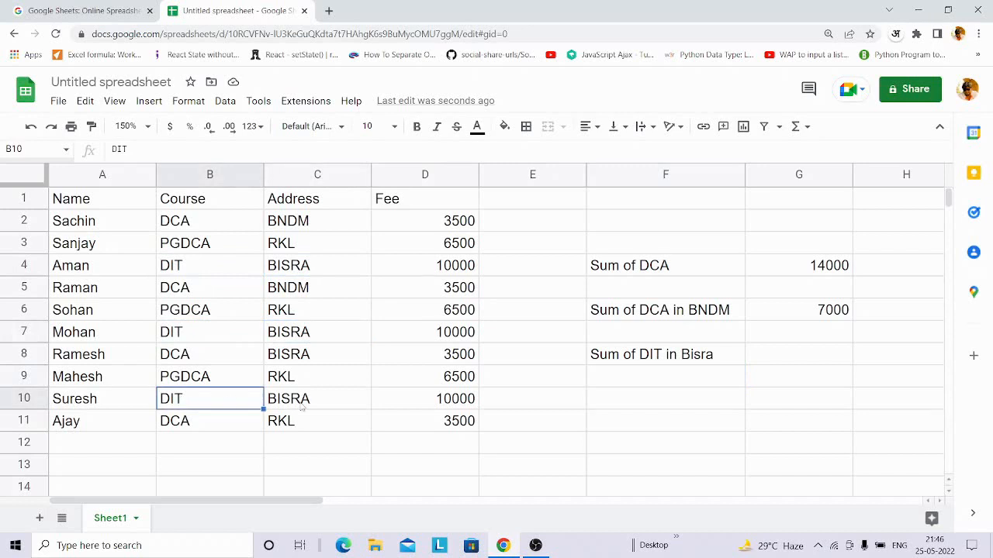
click(302, 407)
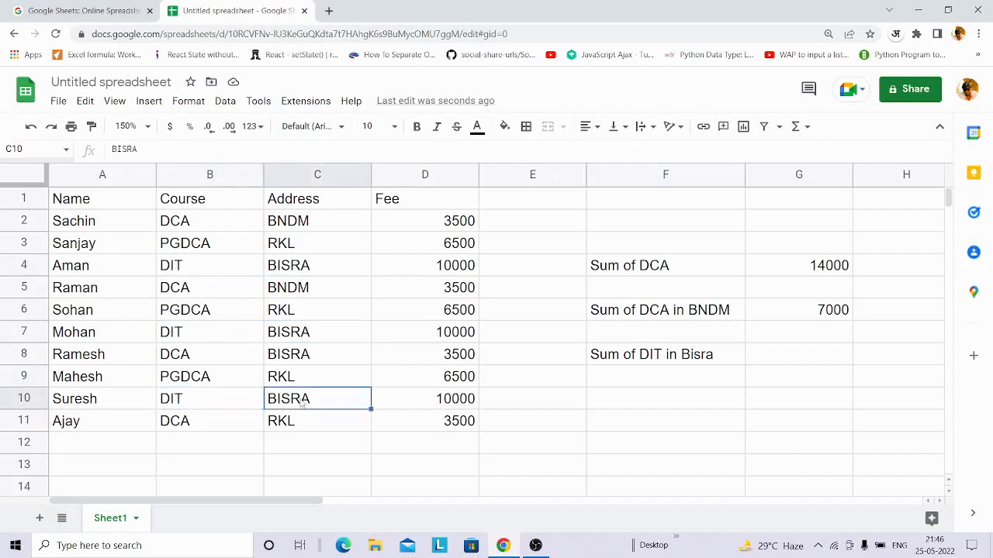
click(310, 332)
text(BN)
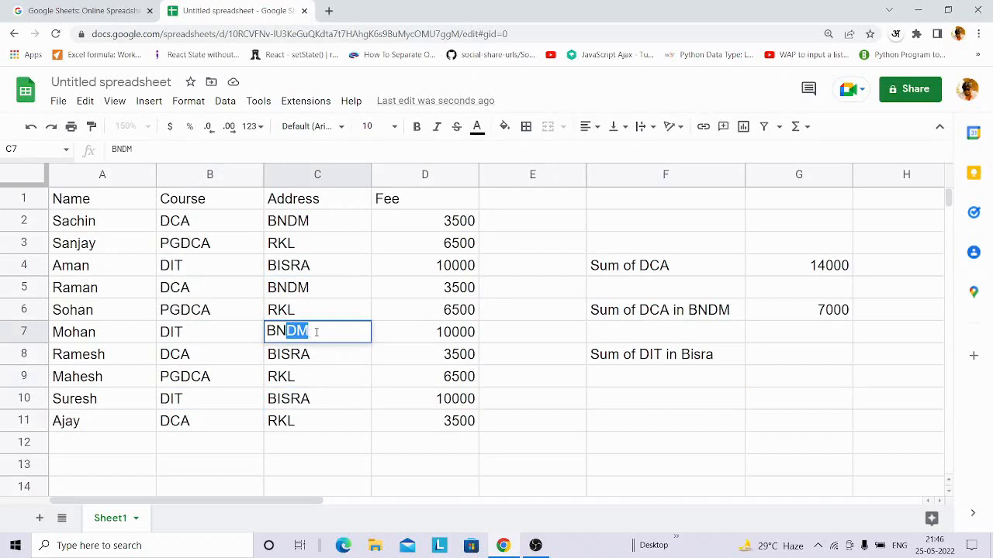
click(312, 332)
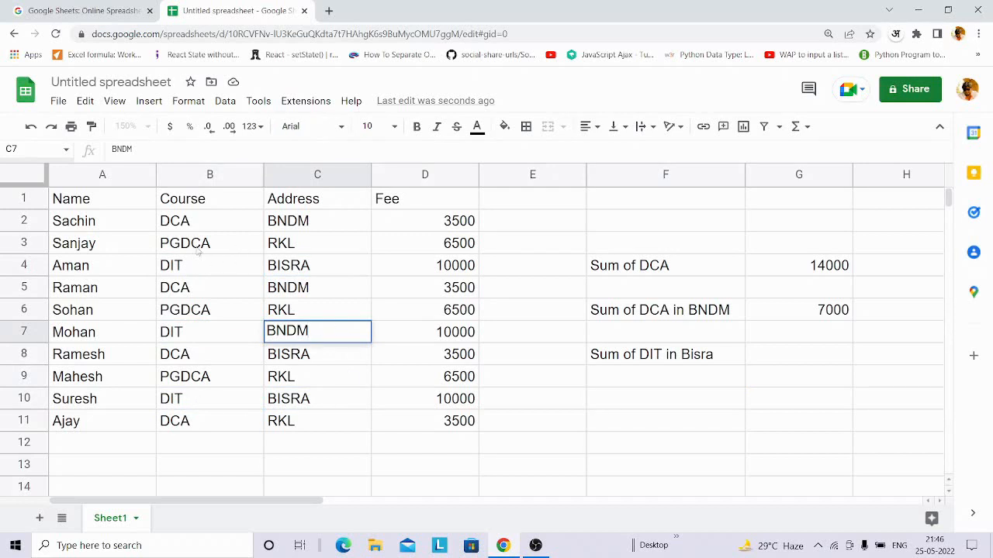
click(186, 273)
- Examine the DIT courses, the addresses in column C, and the fees in D4 and D10 to identify the DIT students in BISRA
click(176, 331)
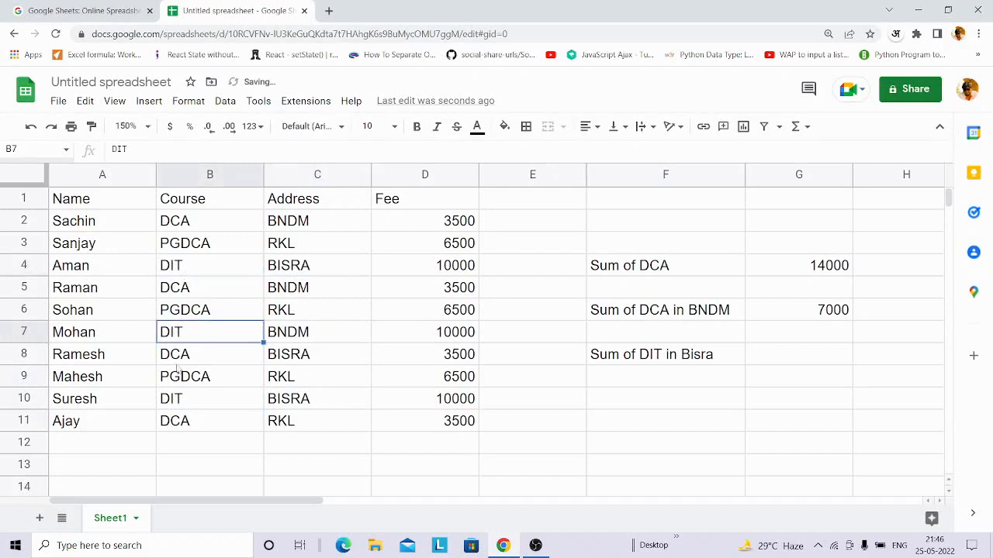
click(176, 402)
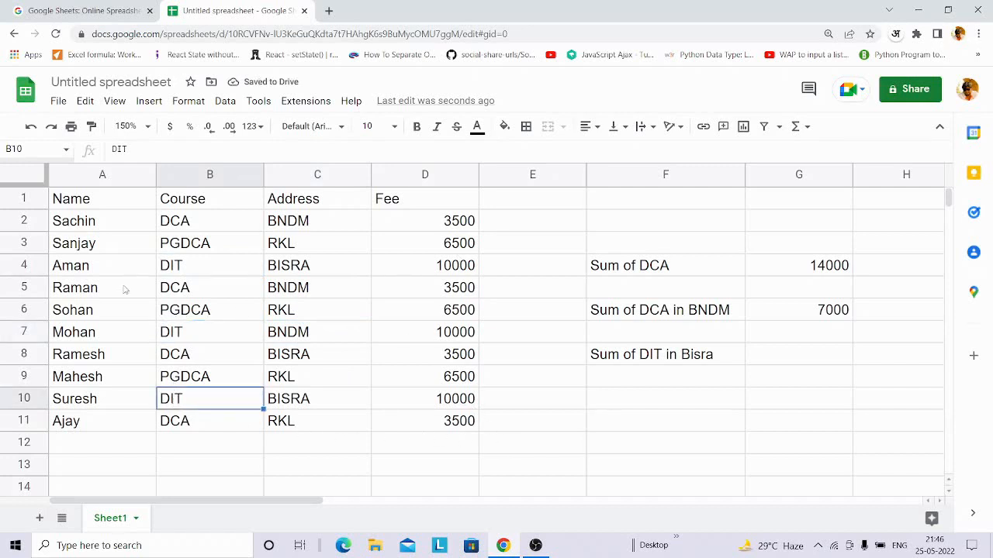
click(298, 334)
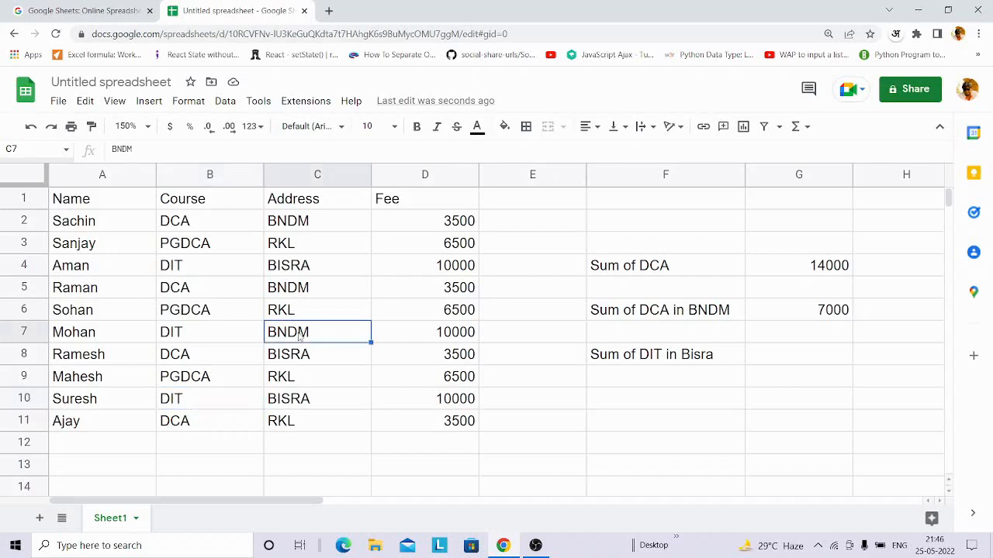
click(292, 270)
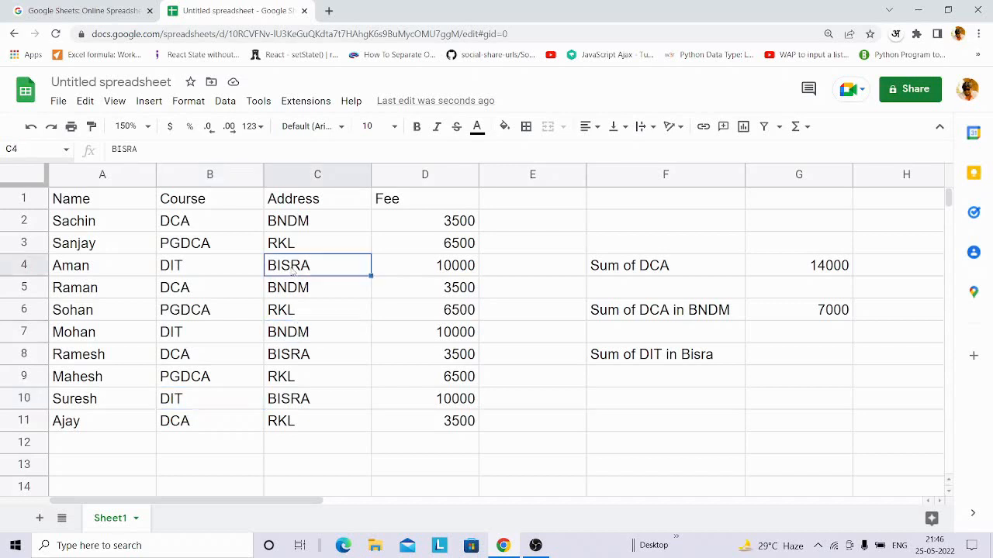
click(295, 358)
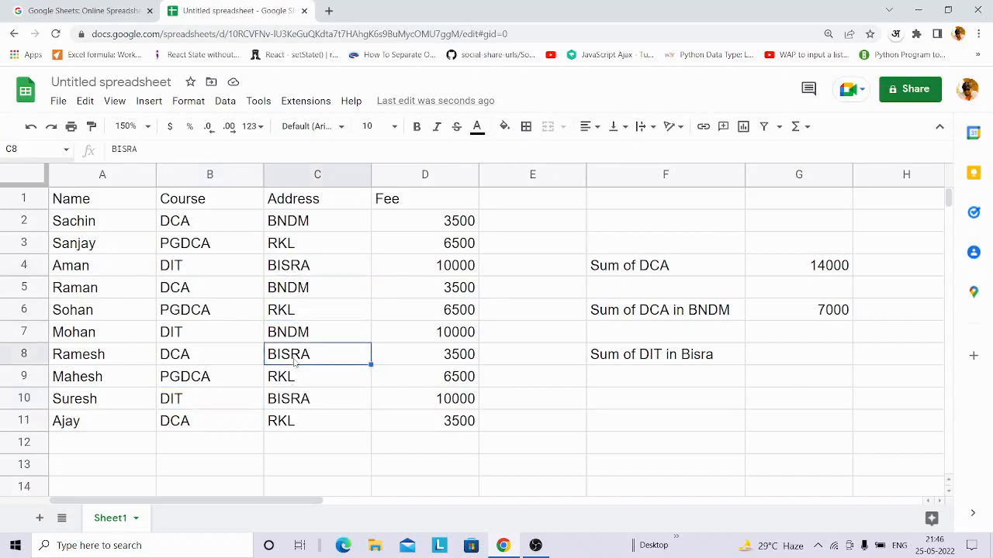
click(290, 402)
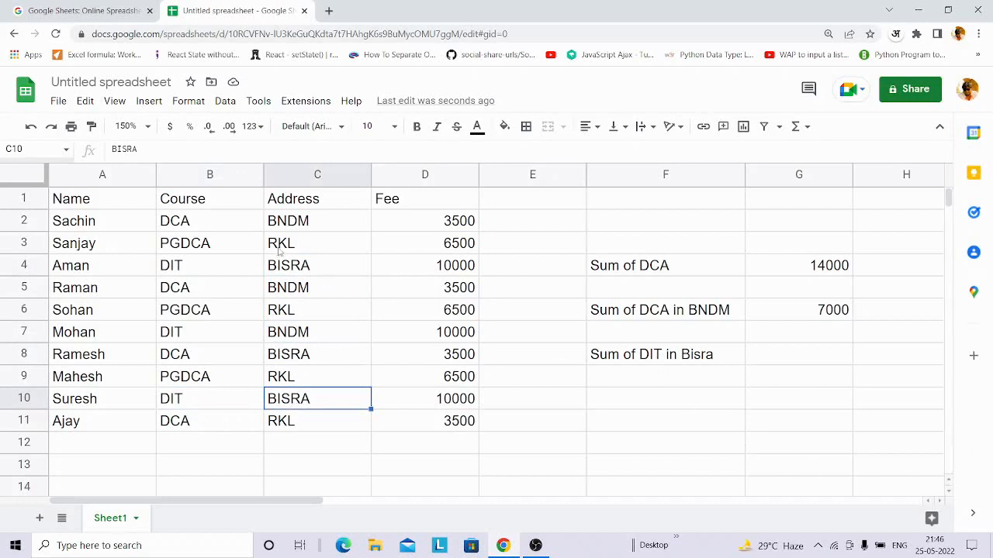
click(469, 268)
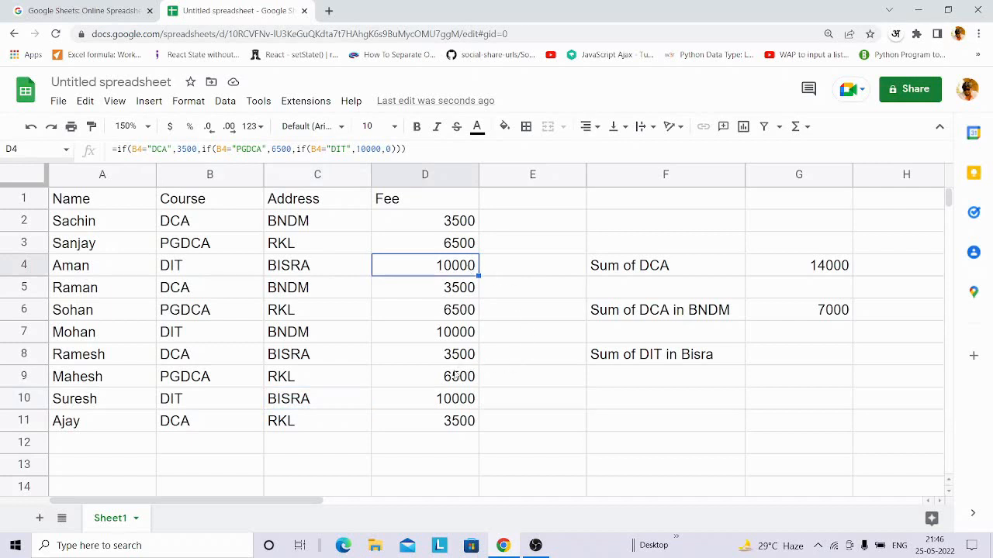
click(447, 403)
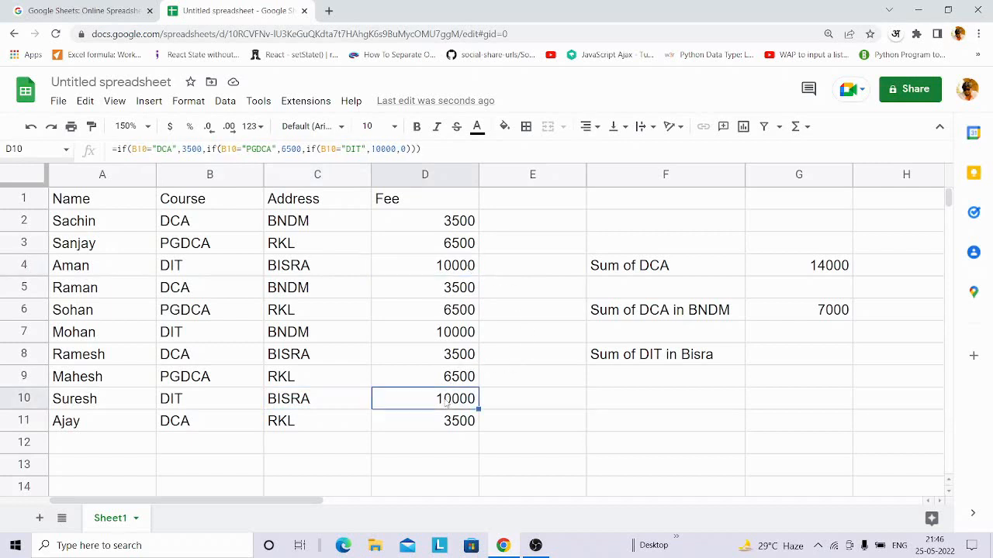
- Start a SUMIFS formula in cell G8 with the Fee cells D2:D11 as the sum range
click(781, 359)
text(=)
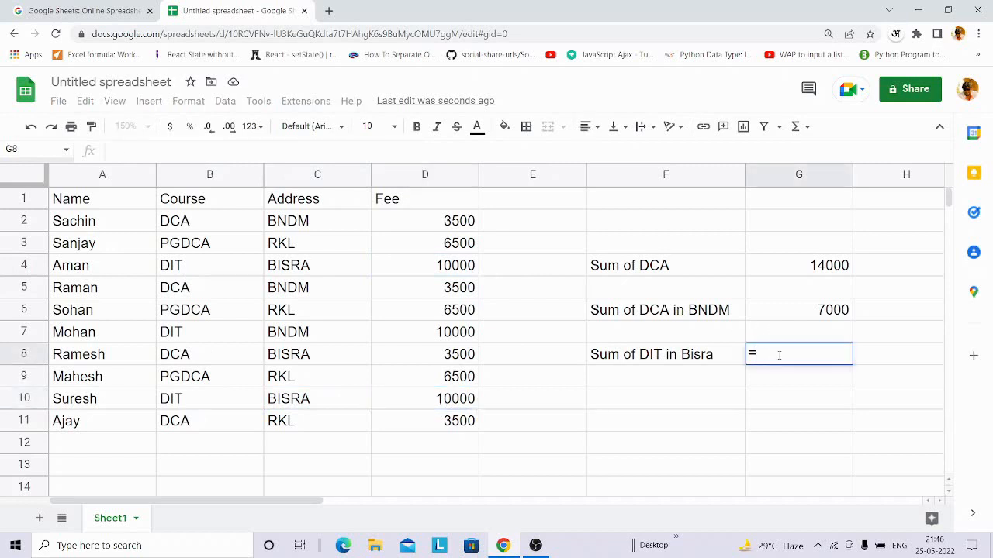
text(sumif)
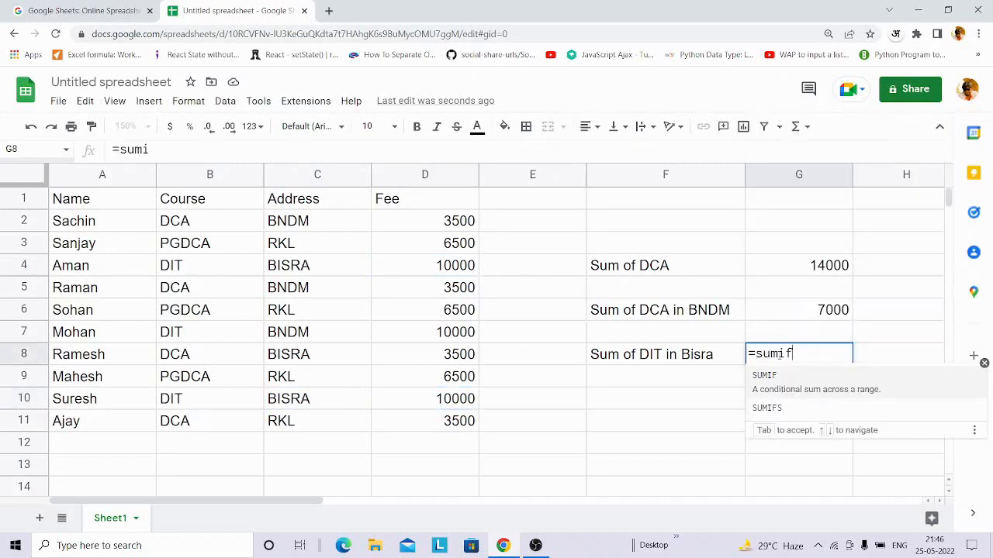
text(s)
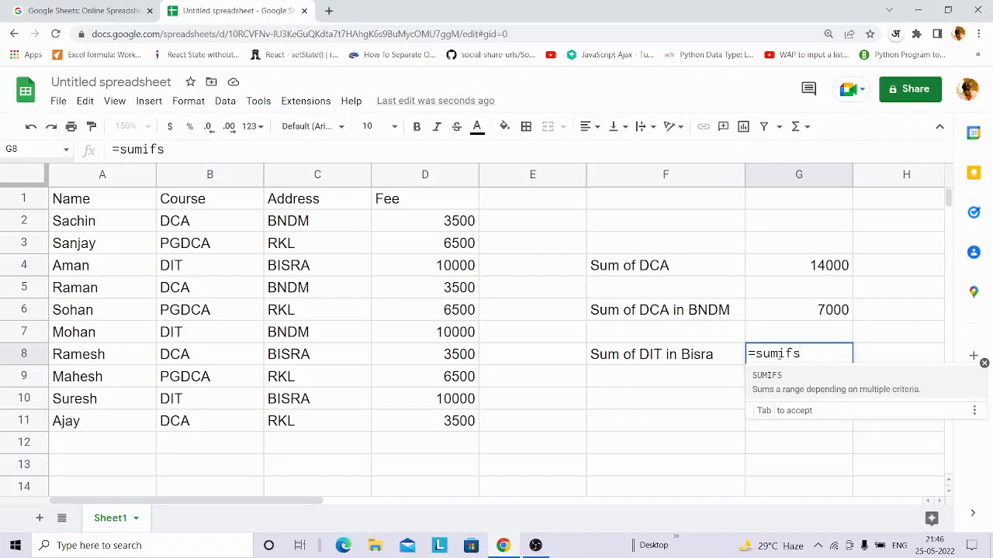
text(()
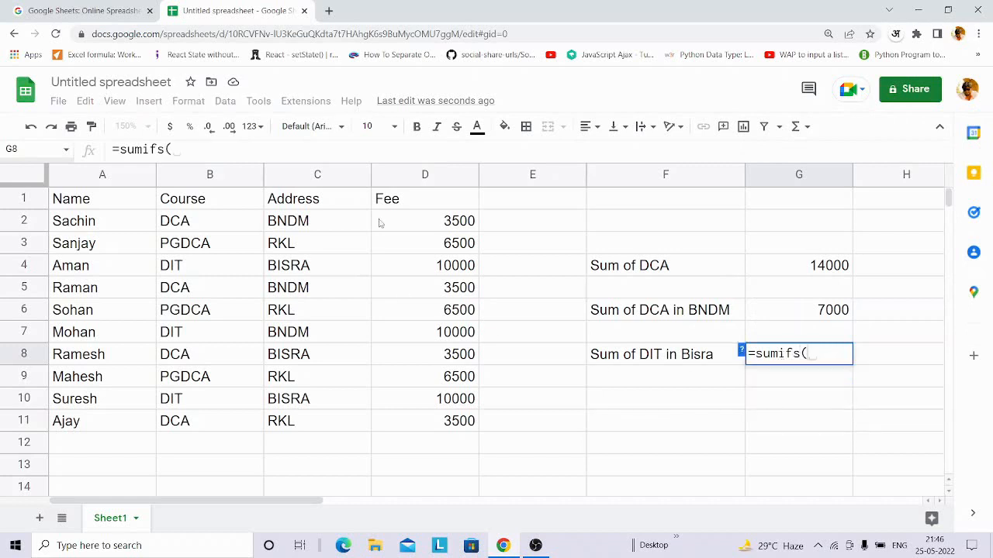
drag(456, 224, 453, 421)
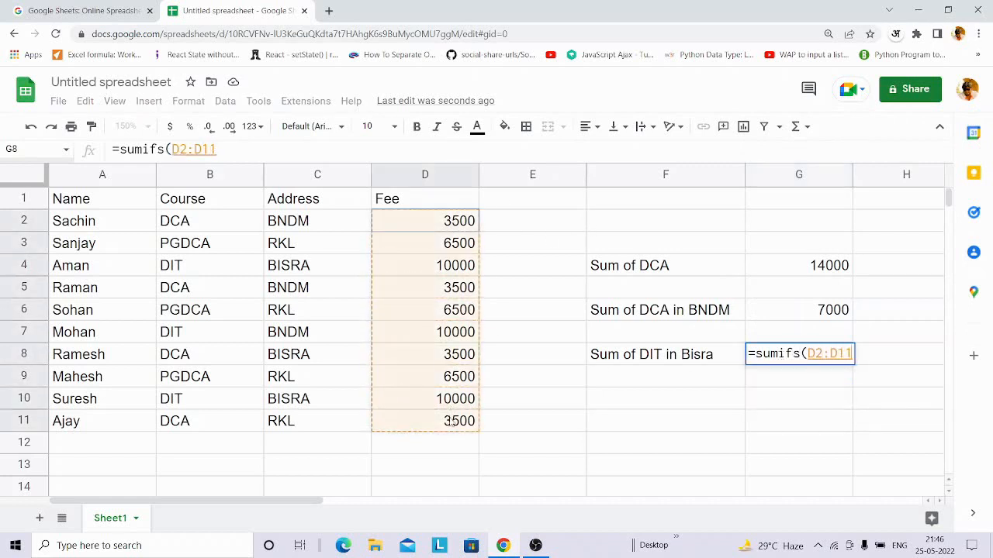
text(,)
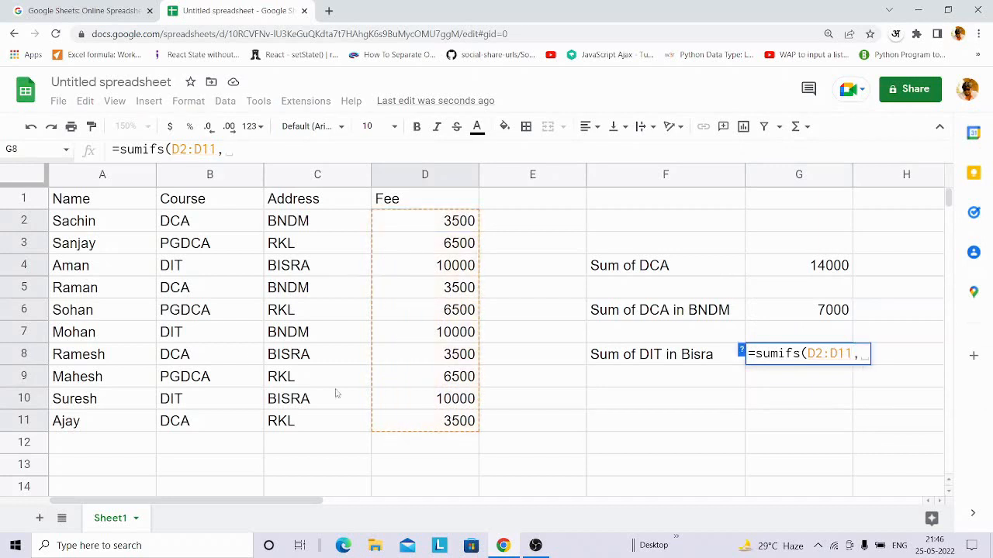
- Add the Course cells B2:B11 with the criterion "DIT" as the first condition of the SUMIFS formula in G8
drag(193, 231, 188, 424)
text(,)
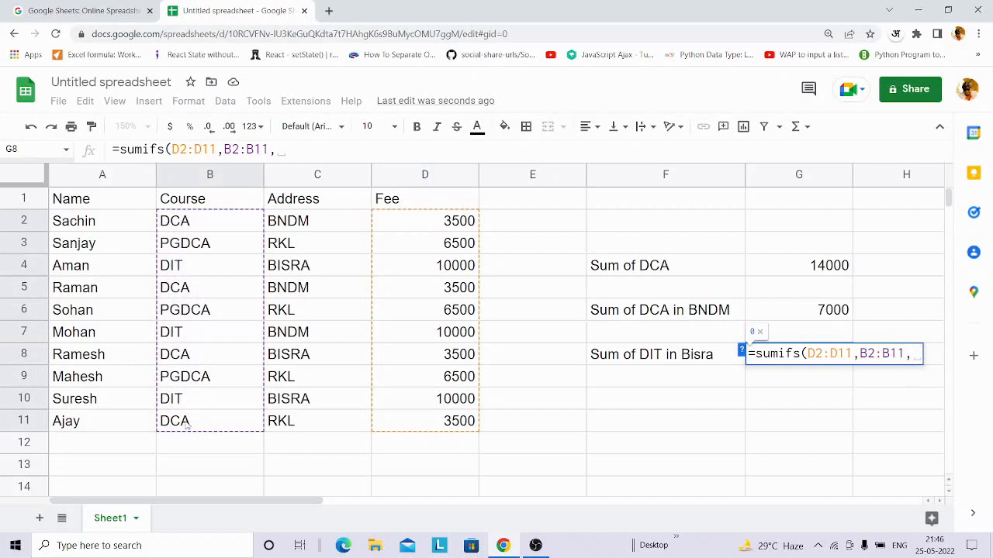
text("DIT)
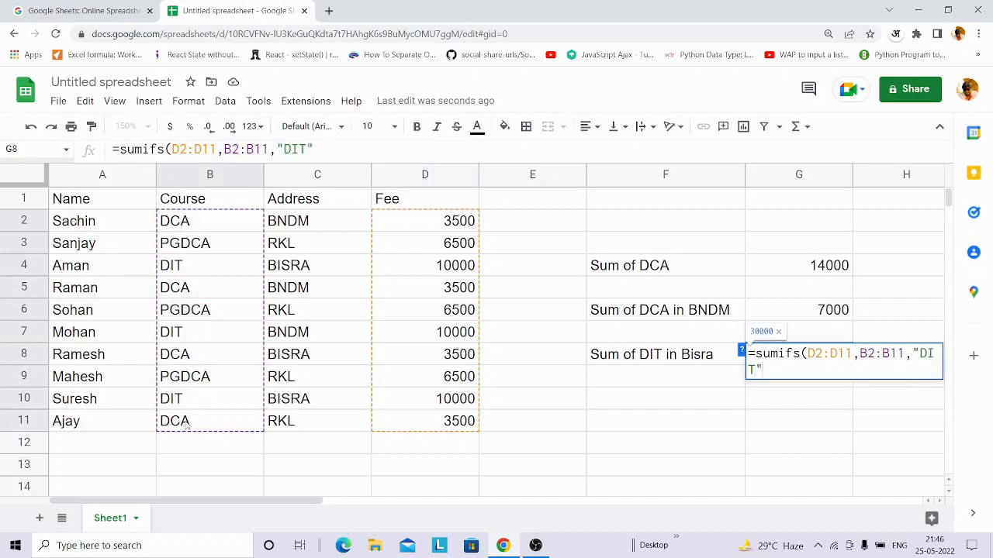
- Add the Address cells C2:C11 with the criterion "BISRA" as the second condition and complete the SUMIFS formula in G8
text(",)
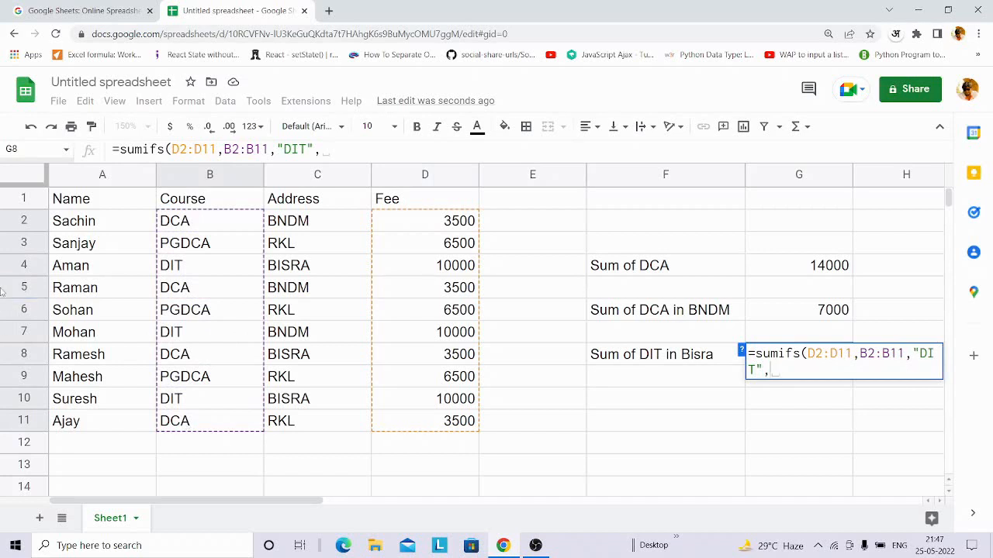
click(308, 221)
drag(308, 401, 307, 421)
text(,")
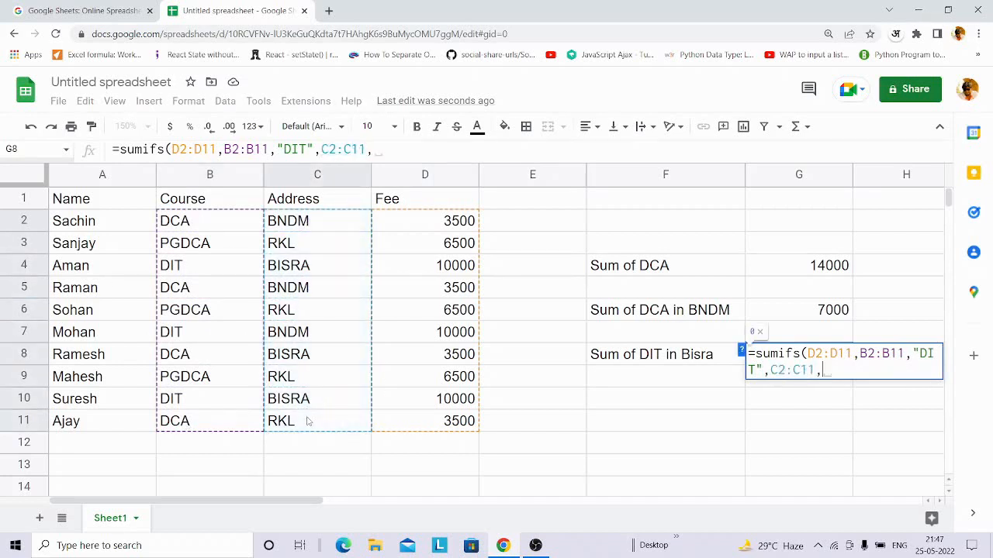
text(B)
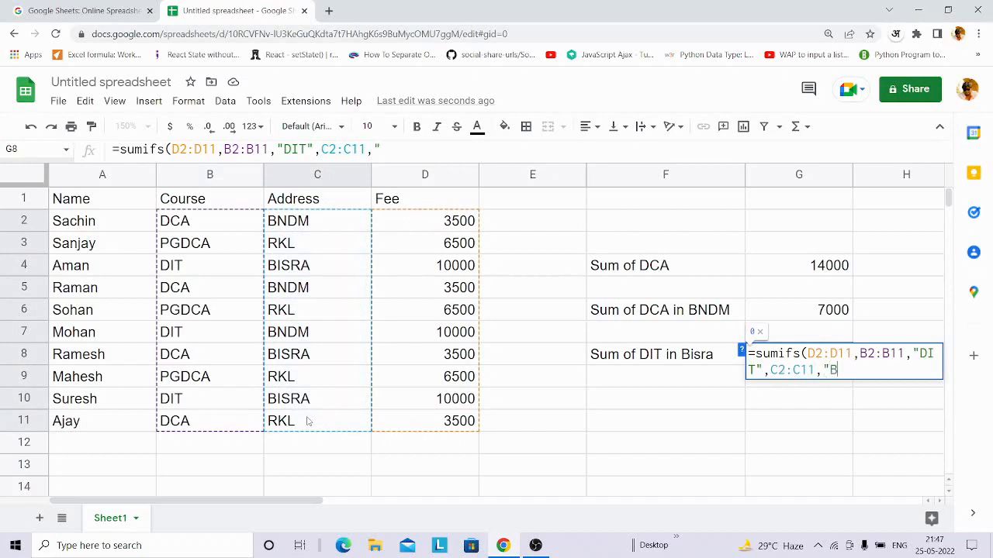
text(ISRA")
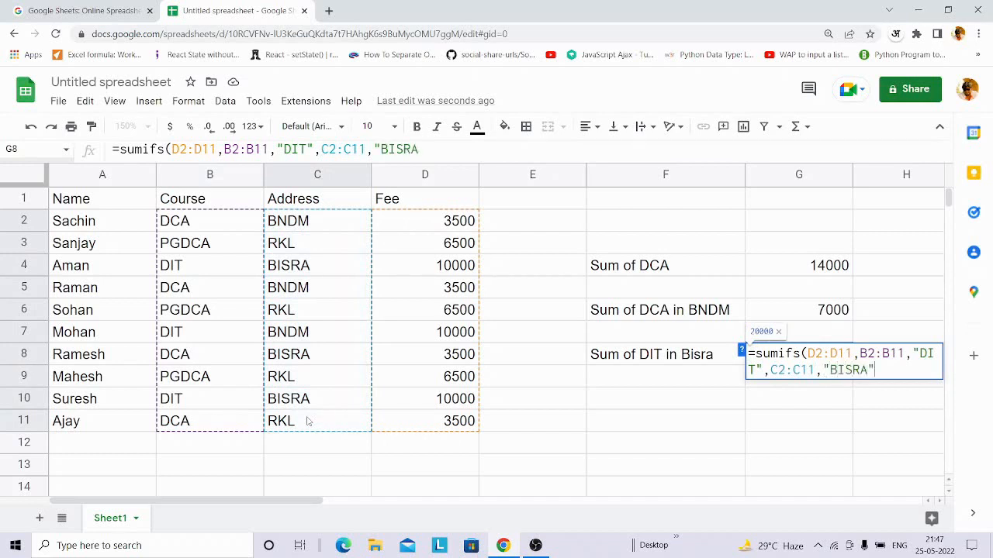
text())
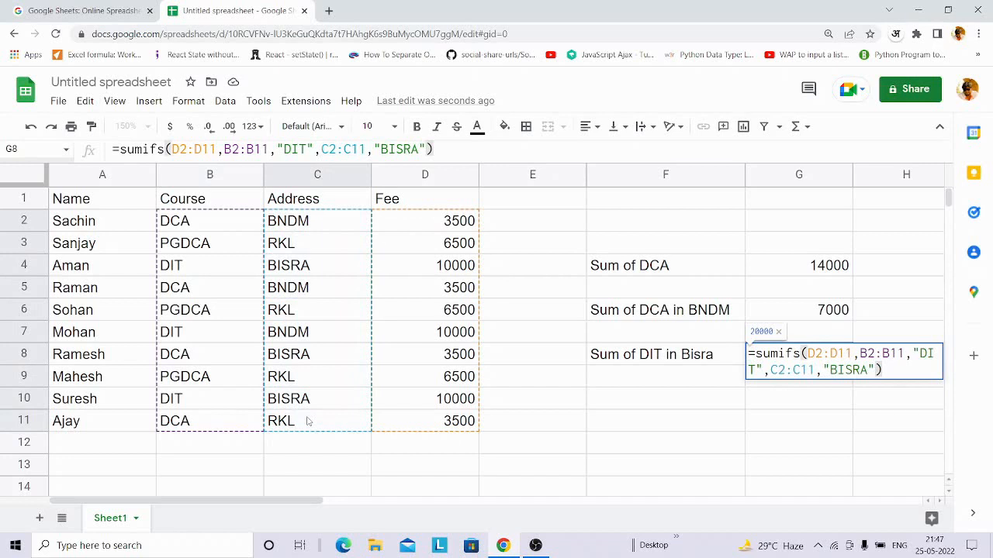
key(Return)
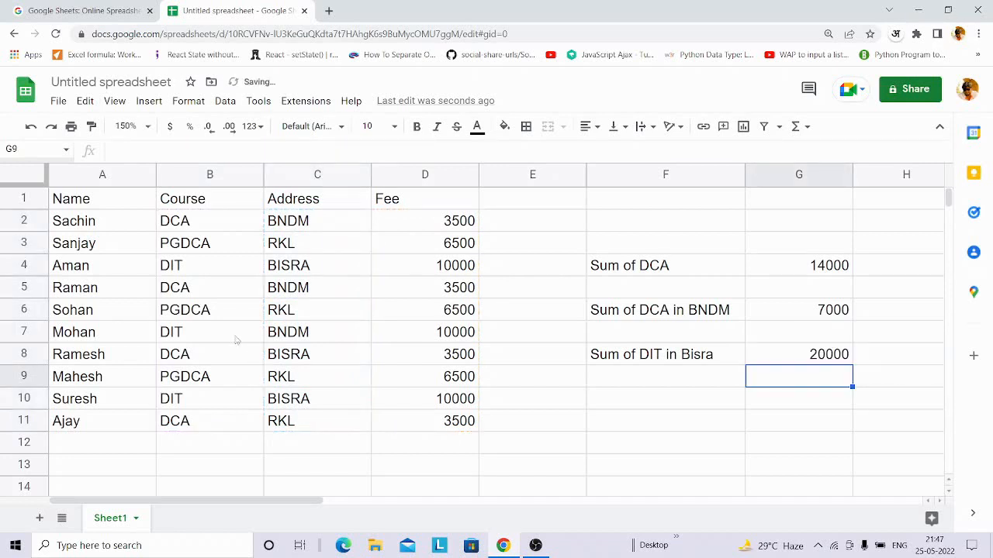
- Review the SUMIFS formula in G8, the SUMIF formula in G4 and the nested IF formula in D2
click(791, 356)
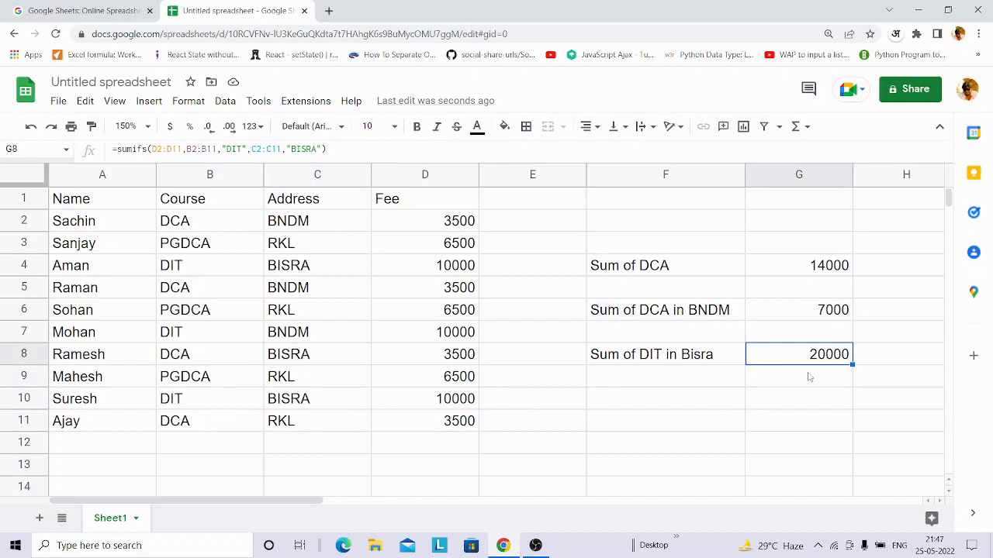
key(F2)
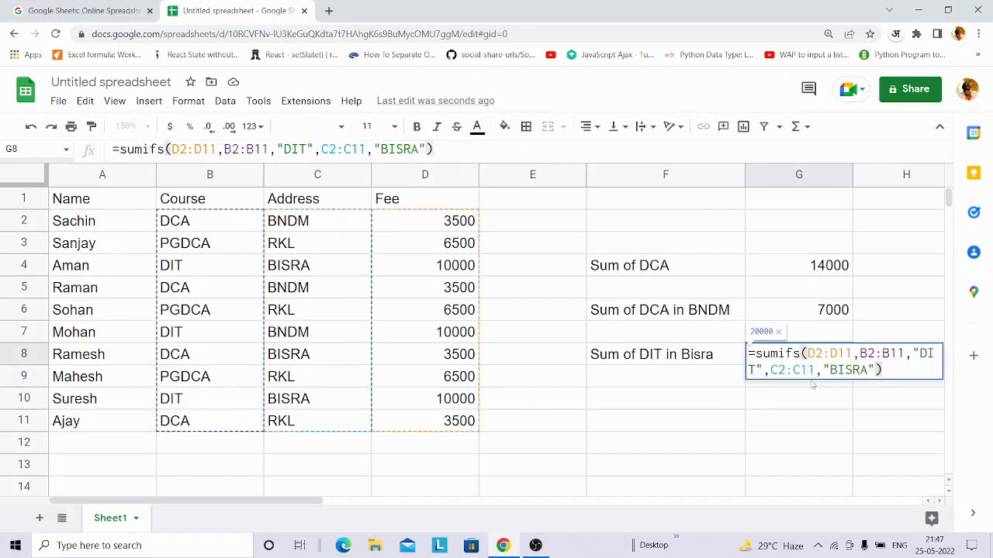
key(Return)
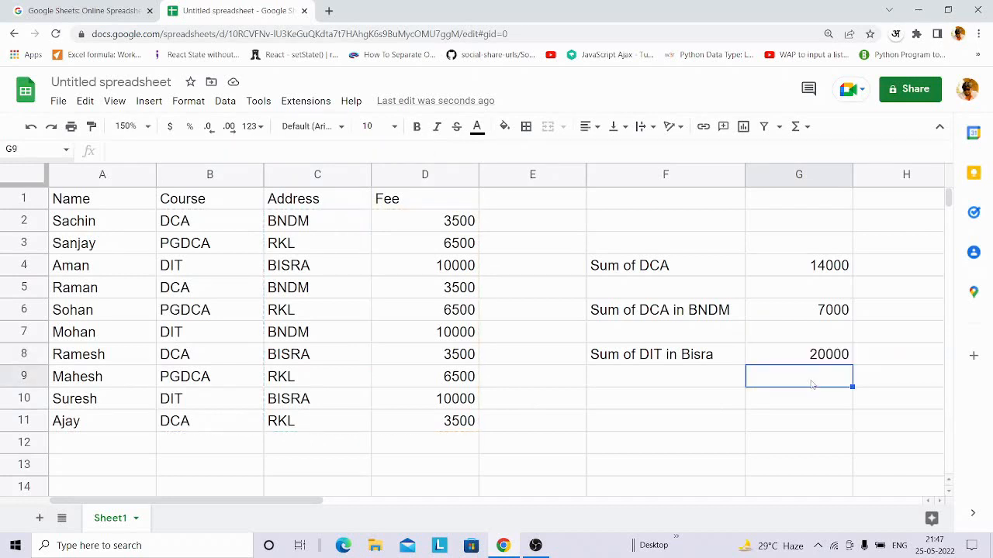
click(846, 266)
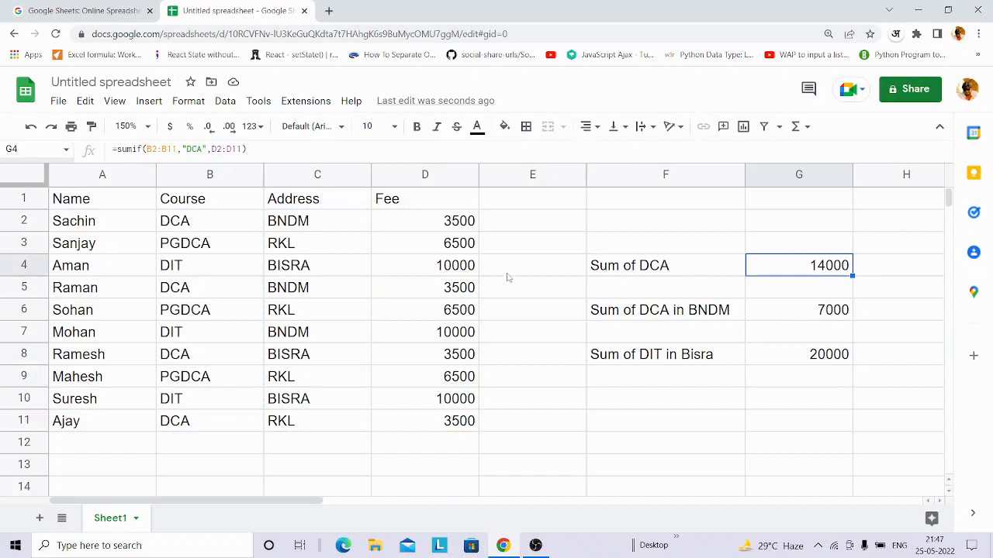
click(446, 230)
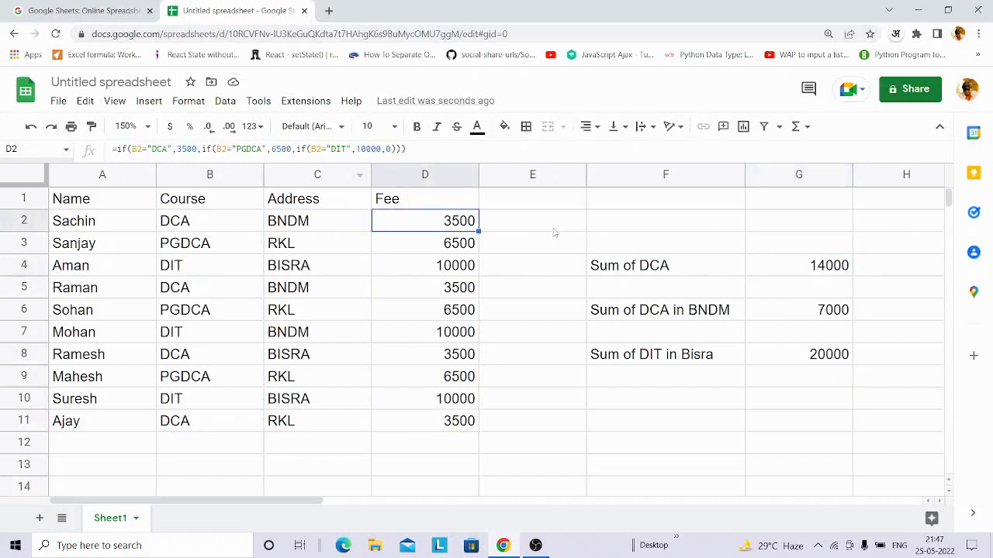